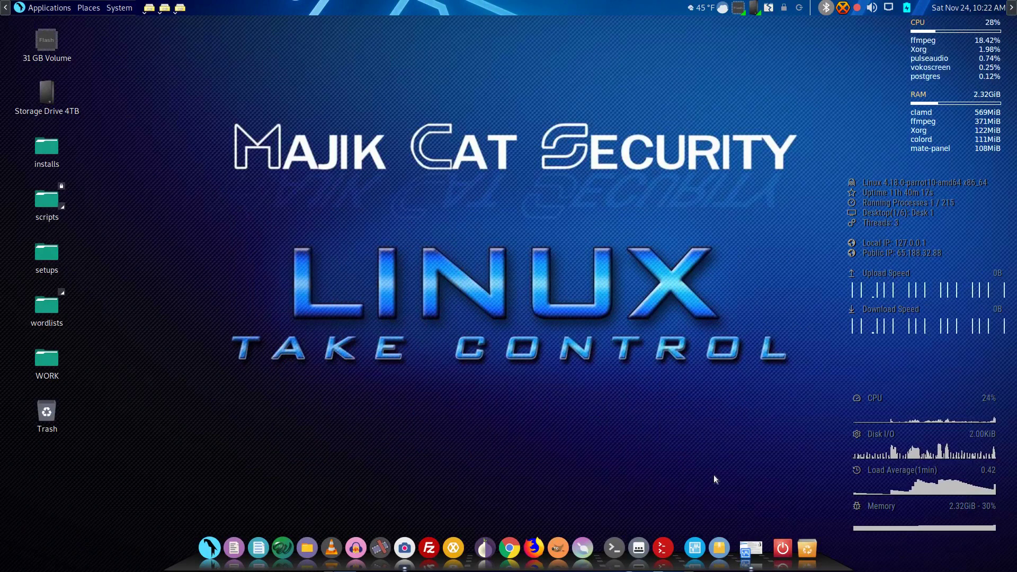
# Step: Open VirtualBox, start the ParrotSec OS virtual machine and boot its Parrot GNU/Linux entry, dismissing the execution warning
pyautogui.click(750, 548)
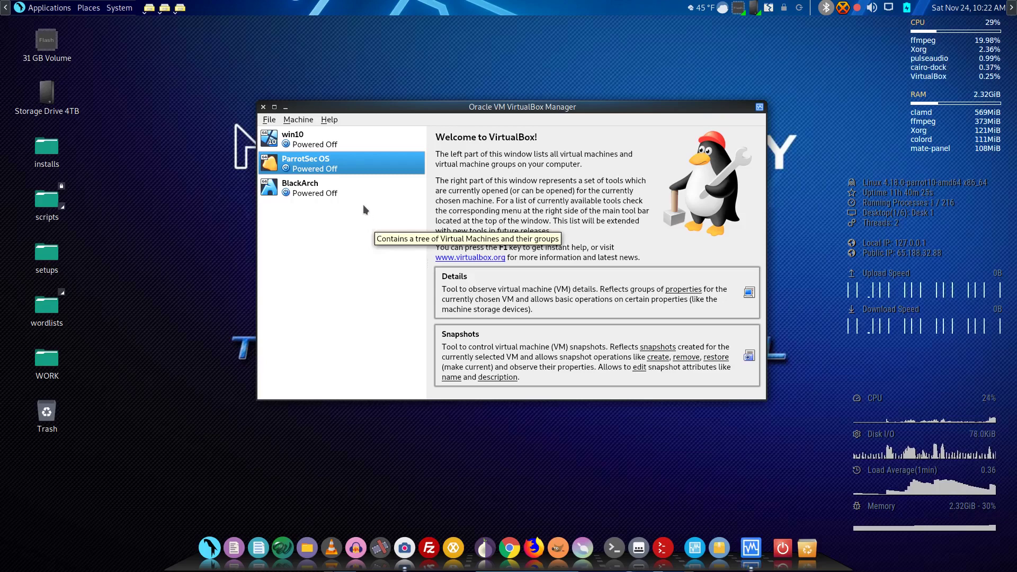
pyautogui.doubleClick(293, 155)
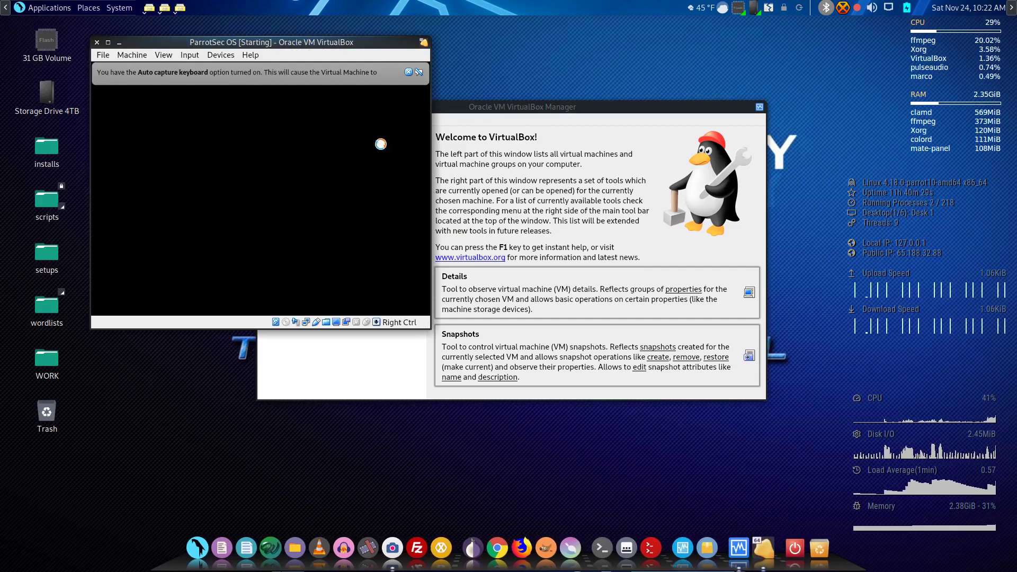
pyautogui.click(534, 108)
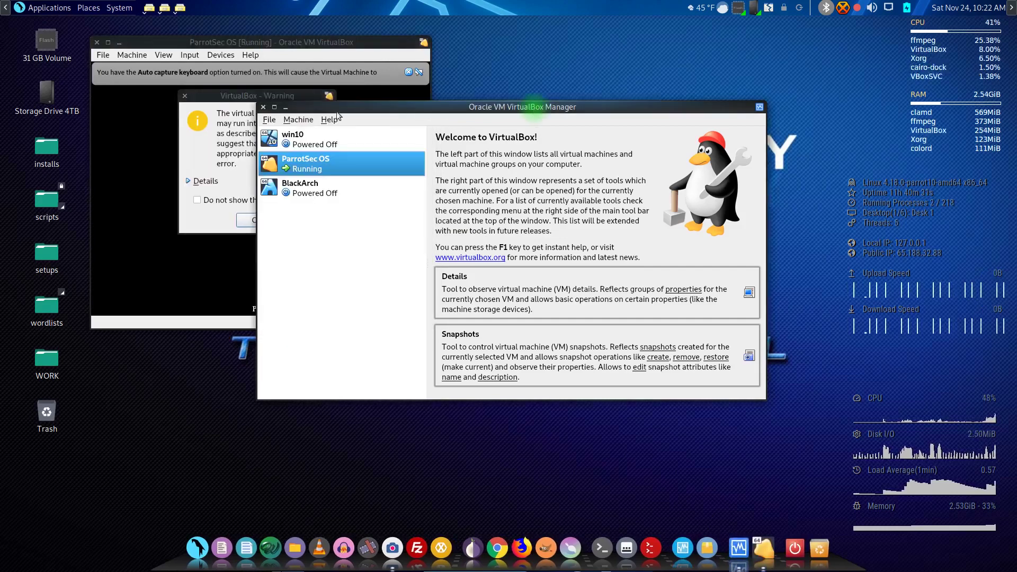
pyautogui.click(285, 108)
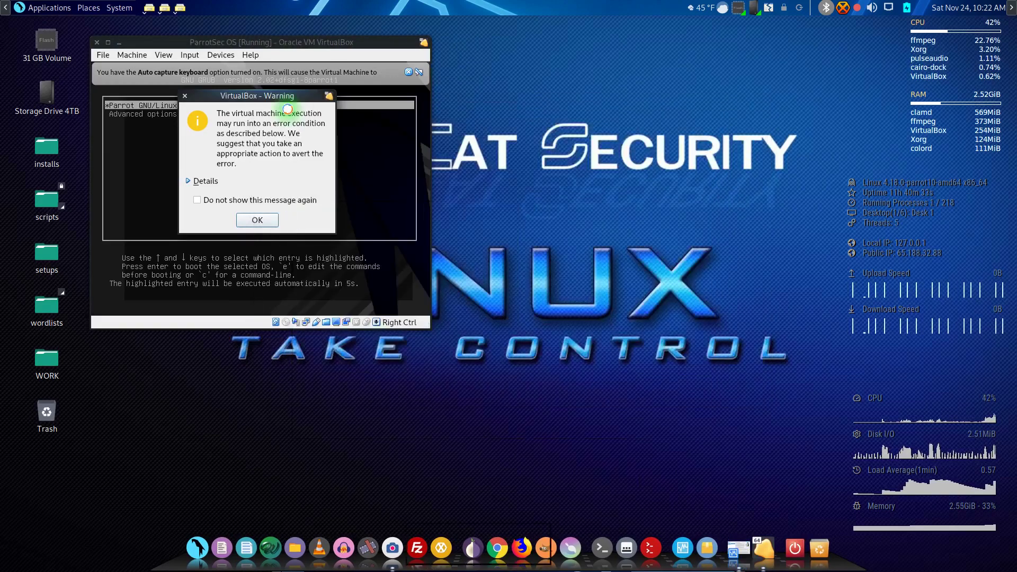
pyautogui.click(257, 223)
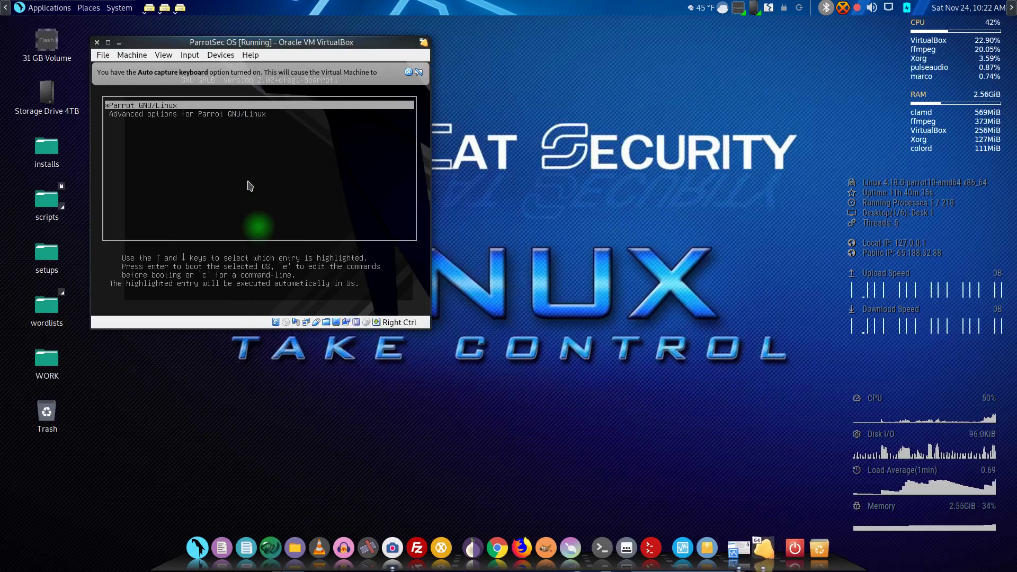
pyautogui.press('Return')
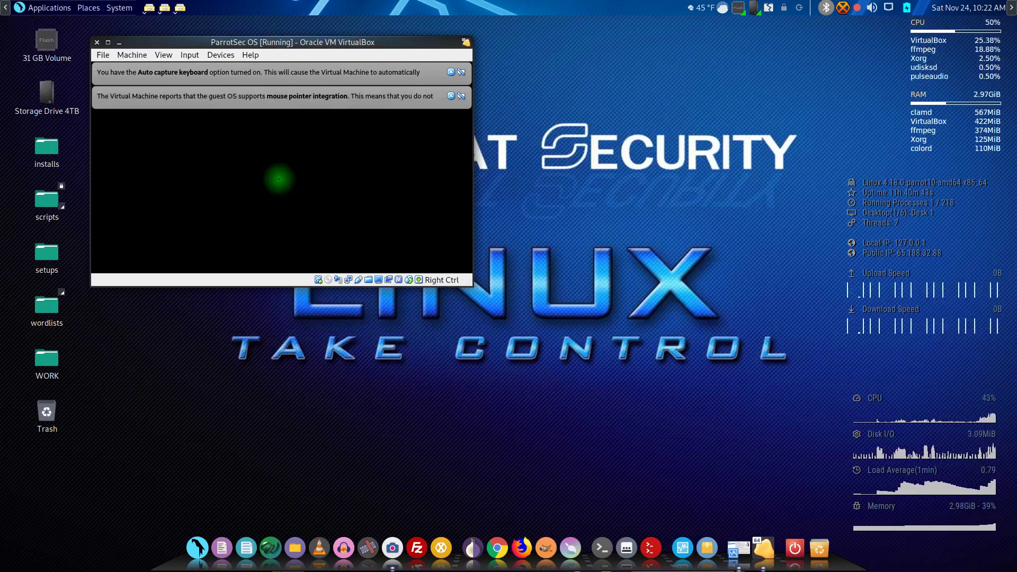
# Step: Dismiss the keyboard-capture and mouse-integration notices and move the virtual machine window toward the middle of the desktop
pyautogui.click(452, 97)
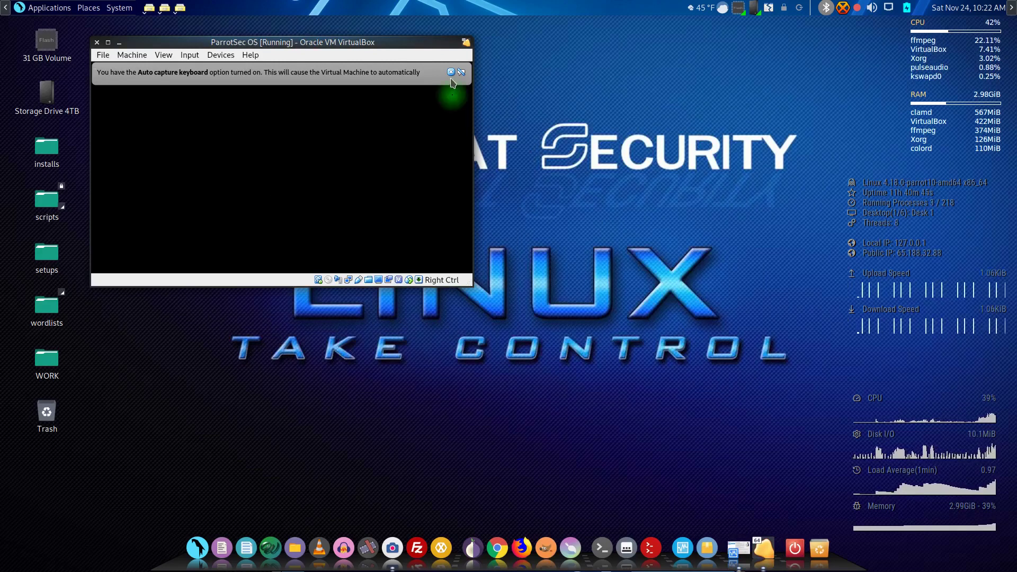
pyautogui.click(451, 73)
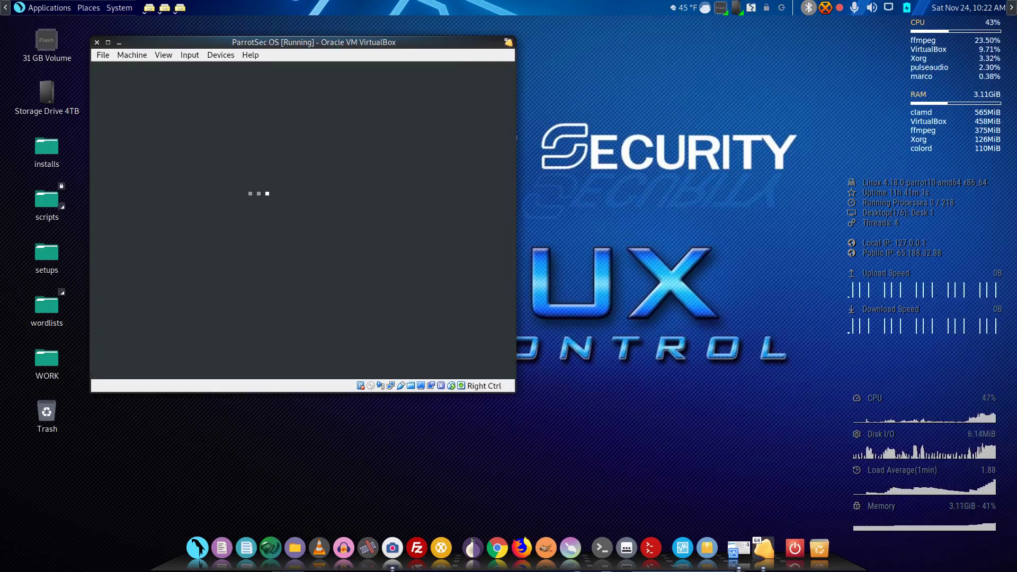
pyautogui.click(439, 104)
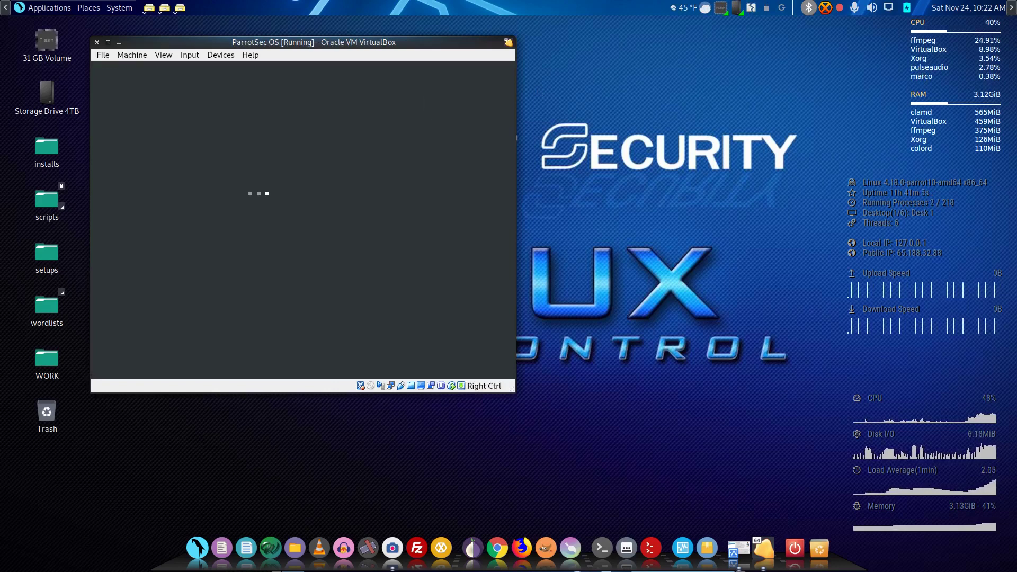
pyautogui.moveTo(454, 42); pyautogui.dragTo(635, 84)
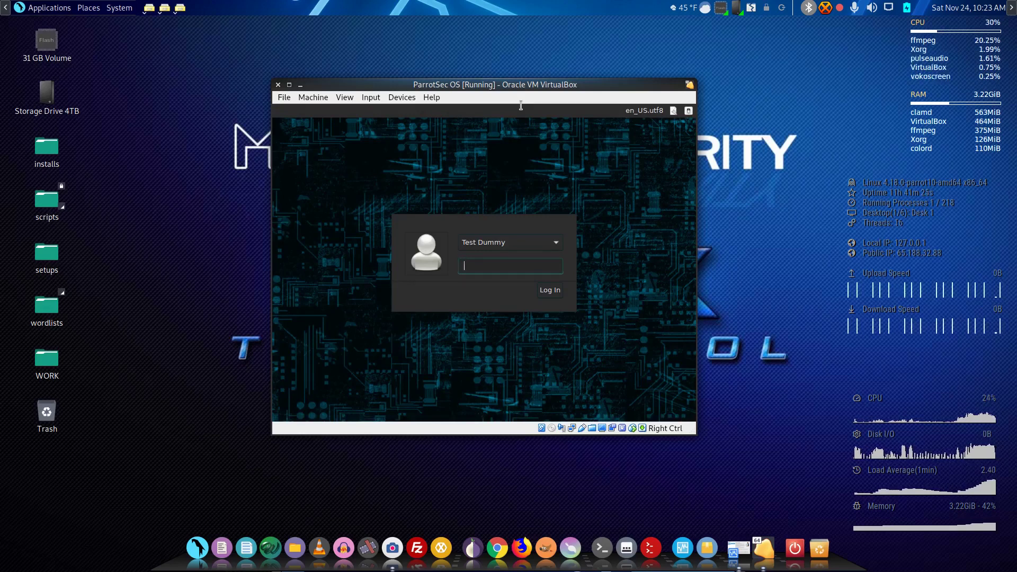
# Step: Log in to the ParrotSec OS guest by entering the account password for the preselected user
pyautogui.write('•••••••••')
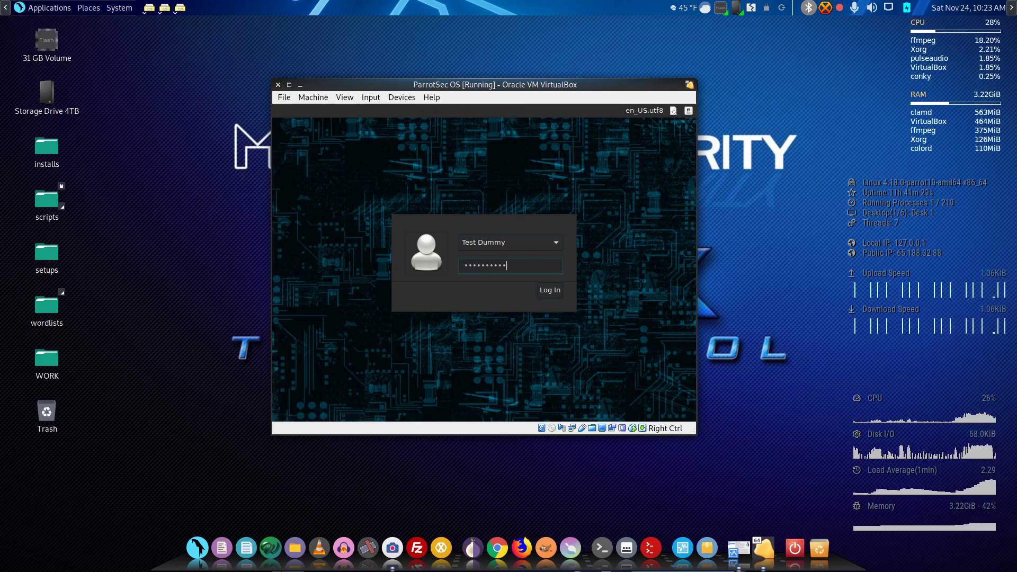
pyautogui.press('Return')
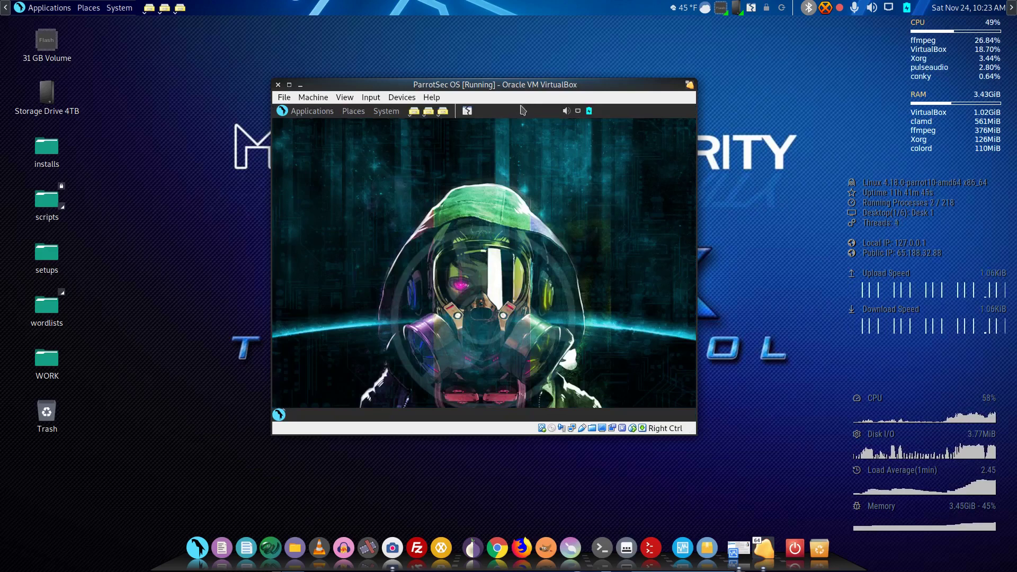
# Step: Enlarge the restored virtual machine window and reposition it on the host desktop
pyautogui.doubleClick(507, 85)
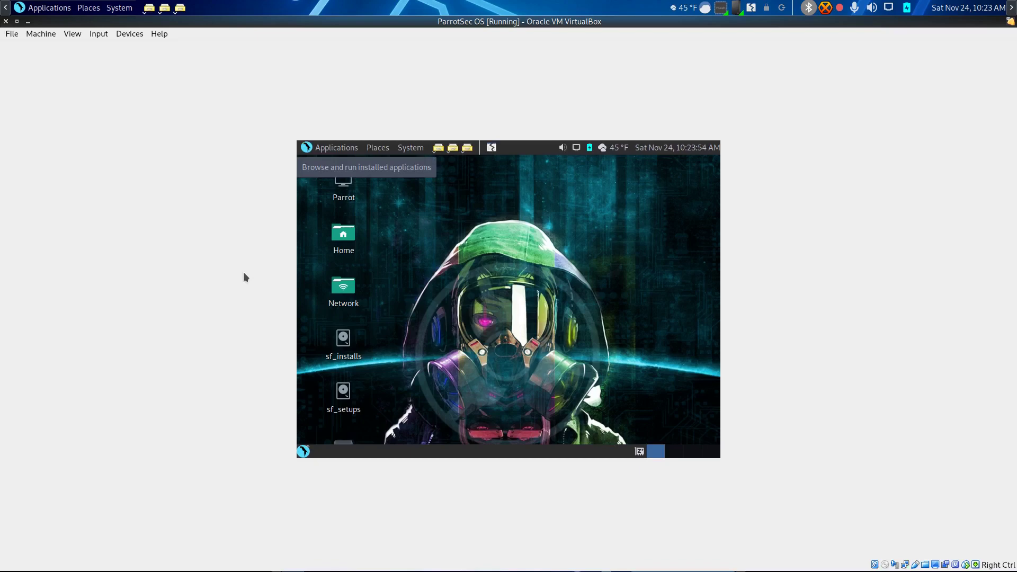
pyautogui.doubleClick(234, 22)
pyautogui.moveTo(272, 78); pyautogui.dragTo(169, 37)
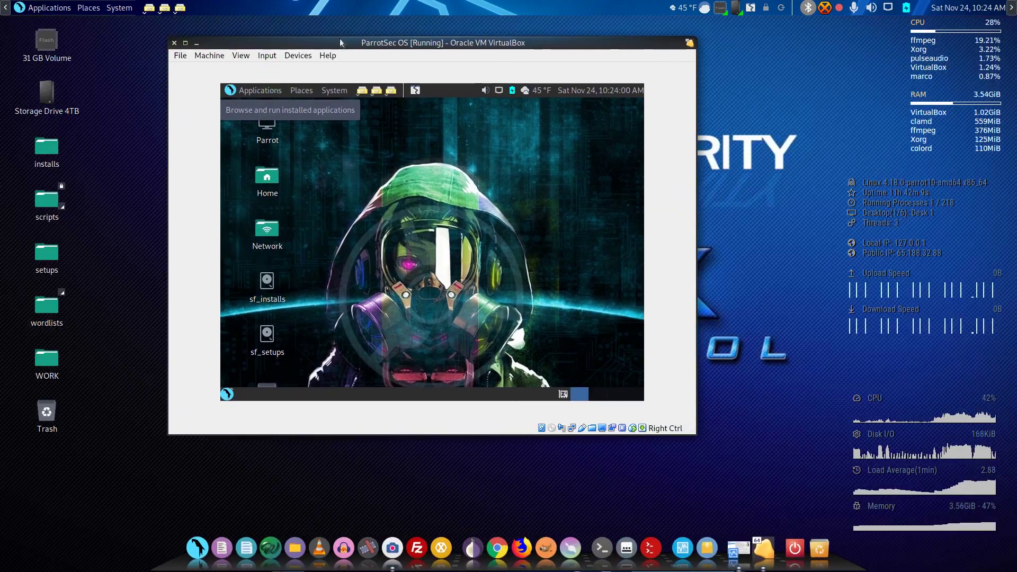
pyautogui.moveTo(334, 41); pyautogui.dragTo(371, 77)
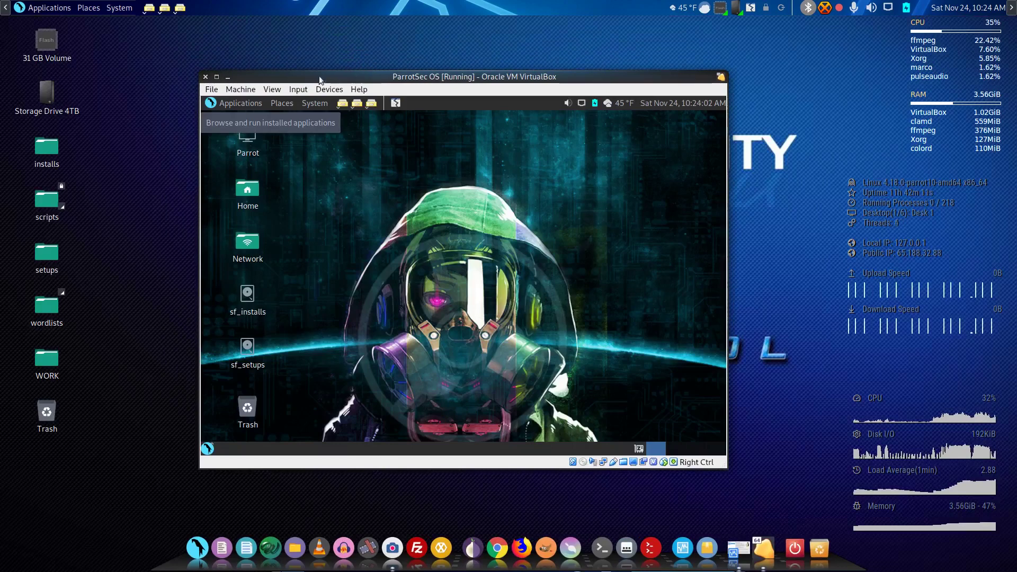
# Step: Switch the virtual machine display to Full-screen Mode and confirm the switch
pyautogui.click(274, 90)
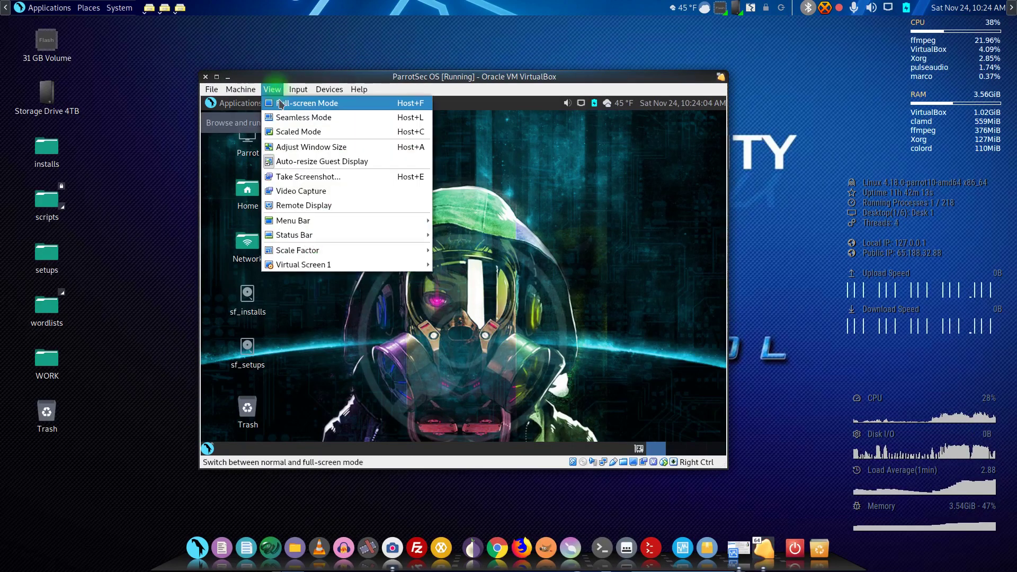
pyautogui.click(308, 103)
pyautogui.click(477, 324)
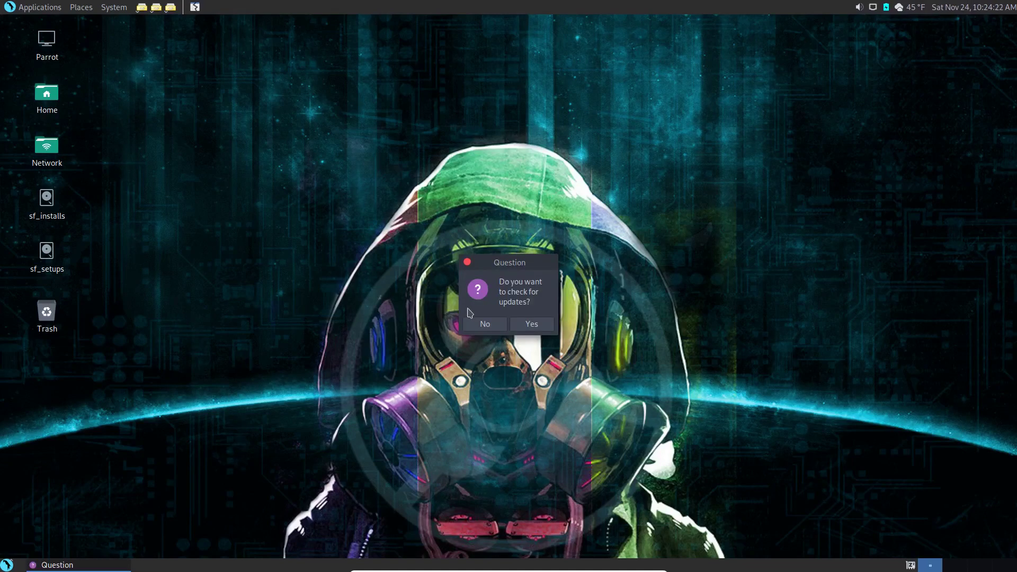
# Step: Accept the update check and the package upgrade, authorizing each with the administrator password
pyautogui.click(529, 323)
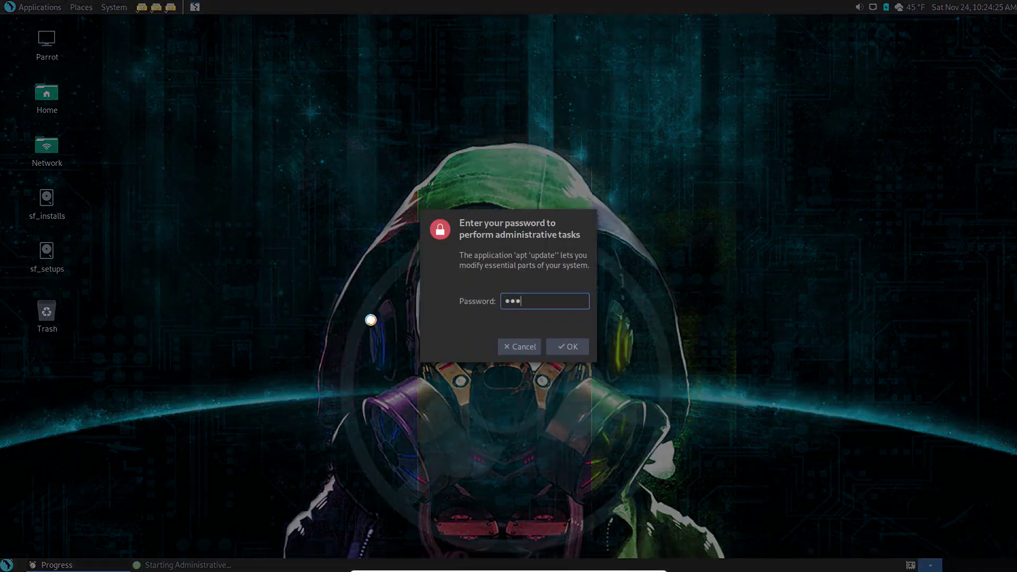
pyautogui.press('Return')
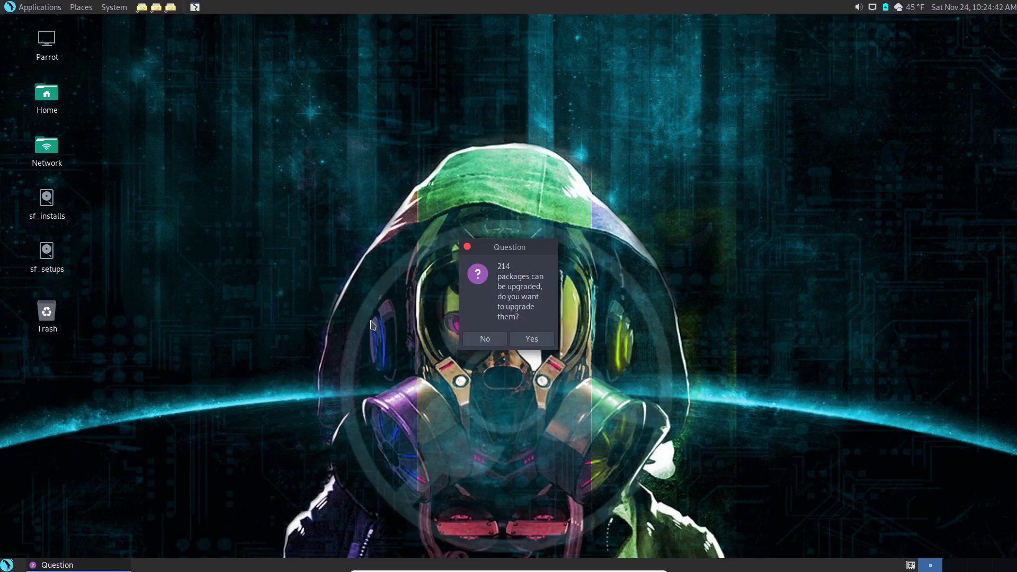
pyautogui.click(533, 341)
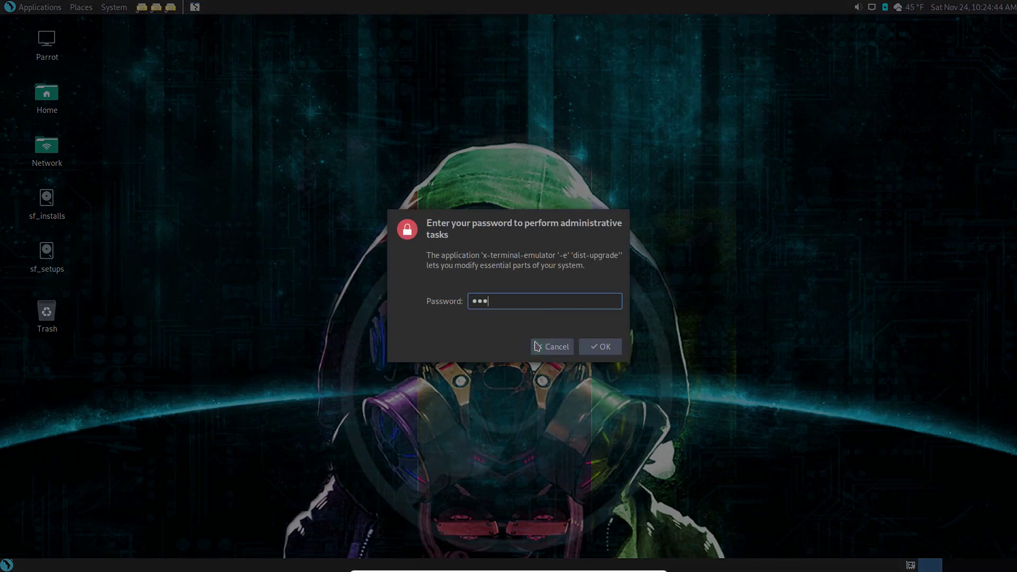
pyautogui.press('Return')
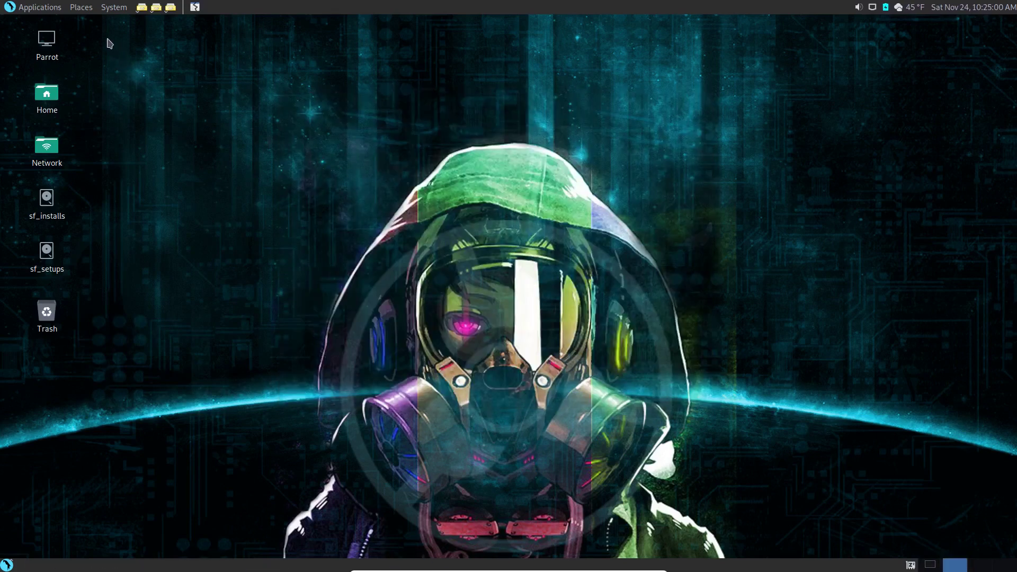
# Step: Open the guest system's Control Center and move its window higher on the desktop
pyautogui.click(53, 13)
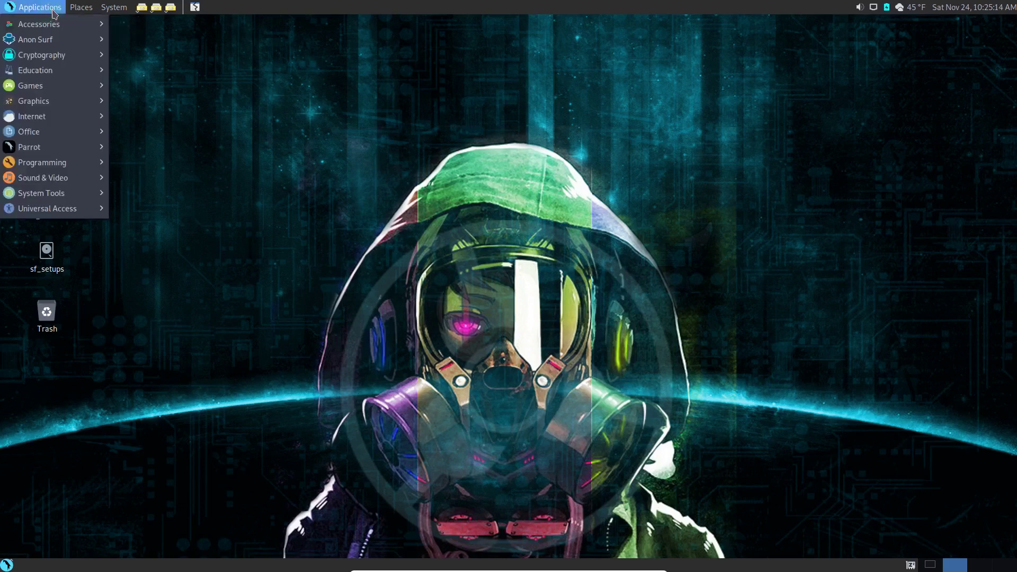
pyautogui.moveTo(54, 17)
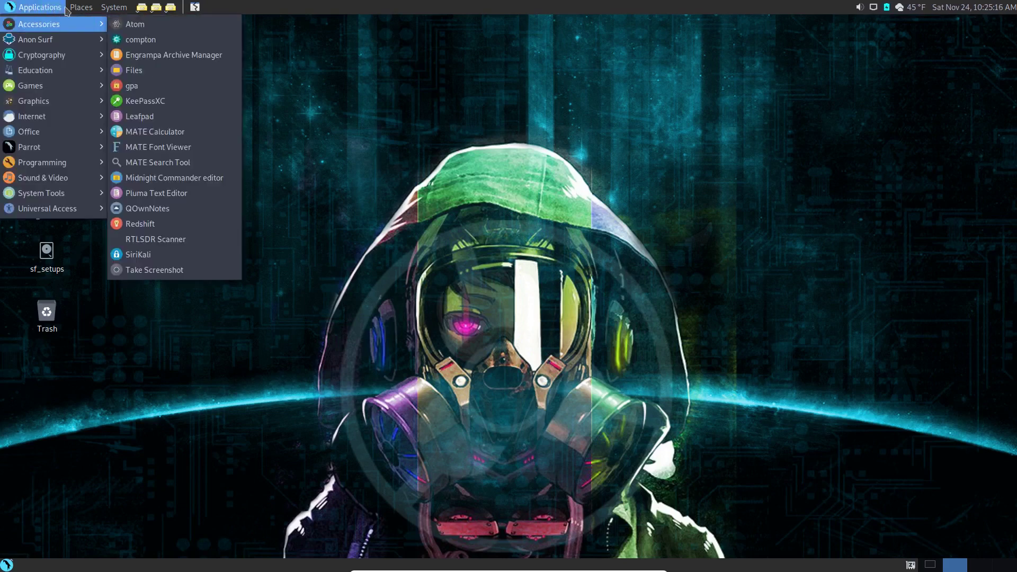
pyautogui.moveTo(83, 9)
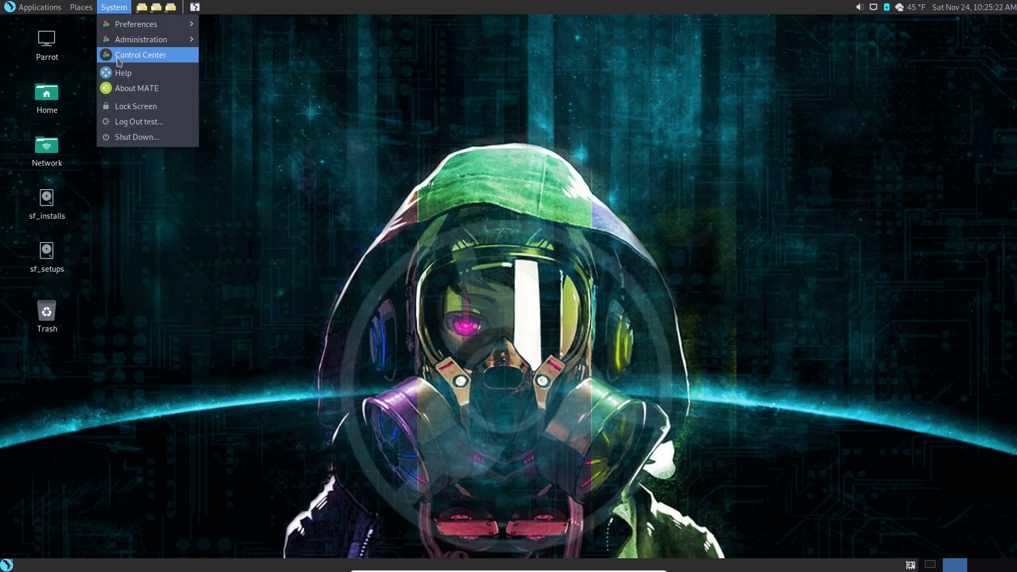
pyautogui.click(136, 56)
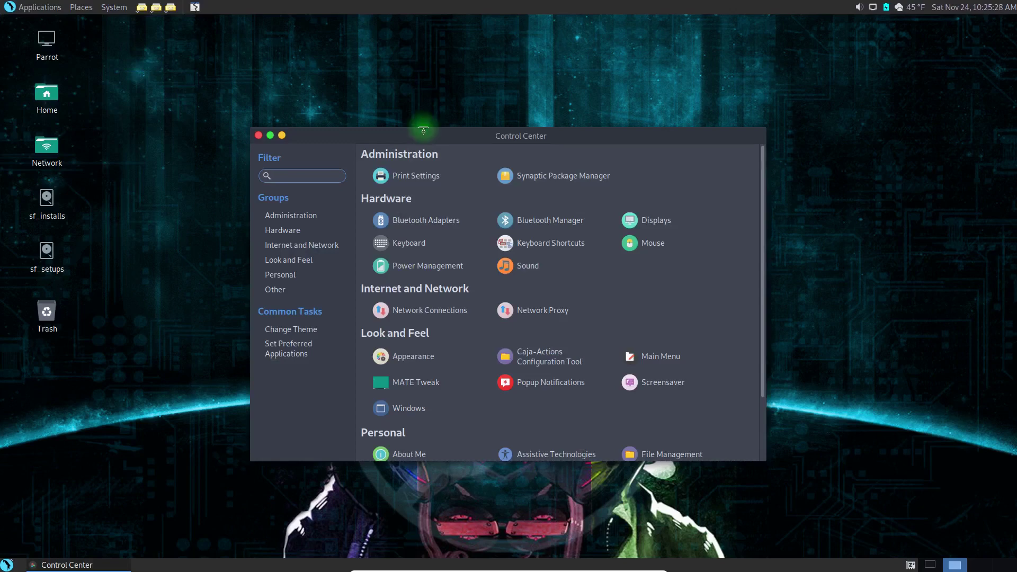
pyautogui.moveTo(423, 128); pyautogui.dragTo(424, 91)
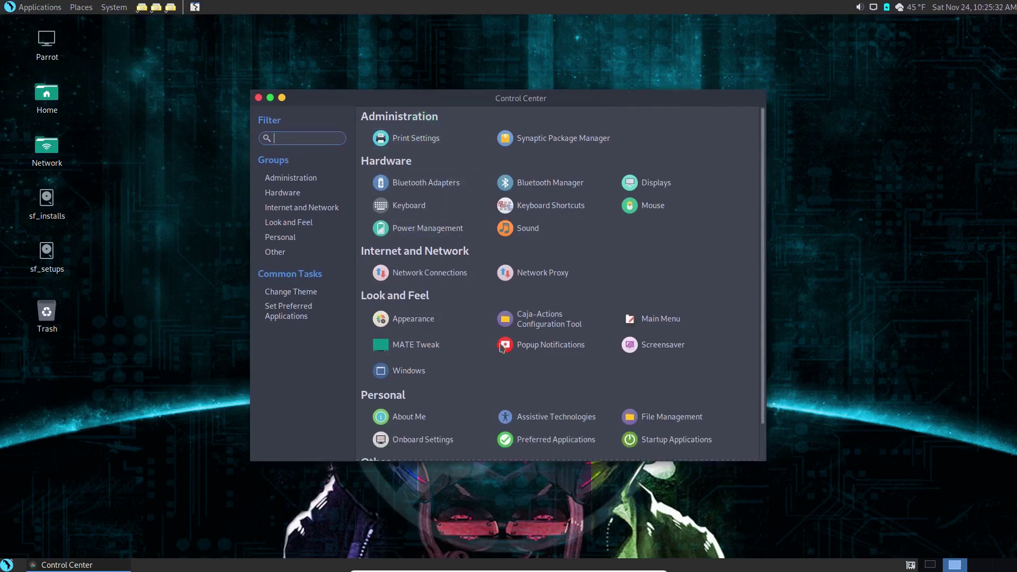
# Step: In the Screensaver preferences, choose the Floating GNOME theme and enable activating the screensaver when the computer is idle
pyautogui.scroll(-1, 430, 284)
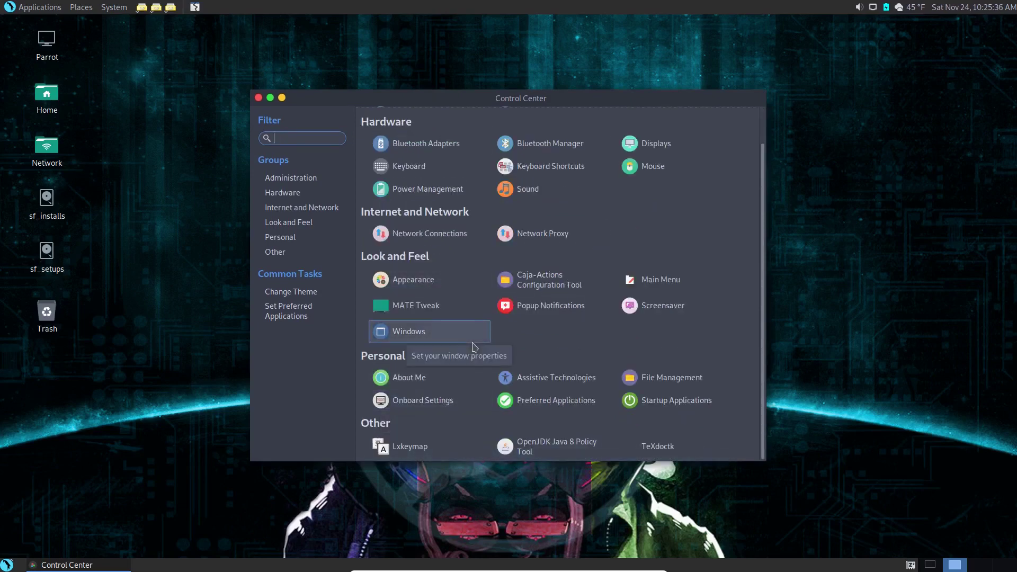
pyautogui.click(649, 311)
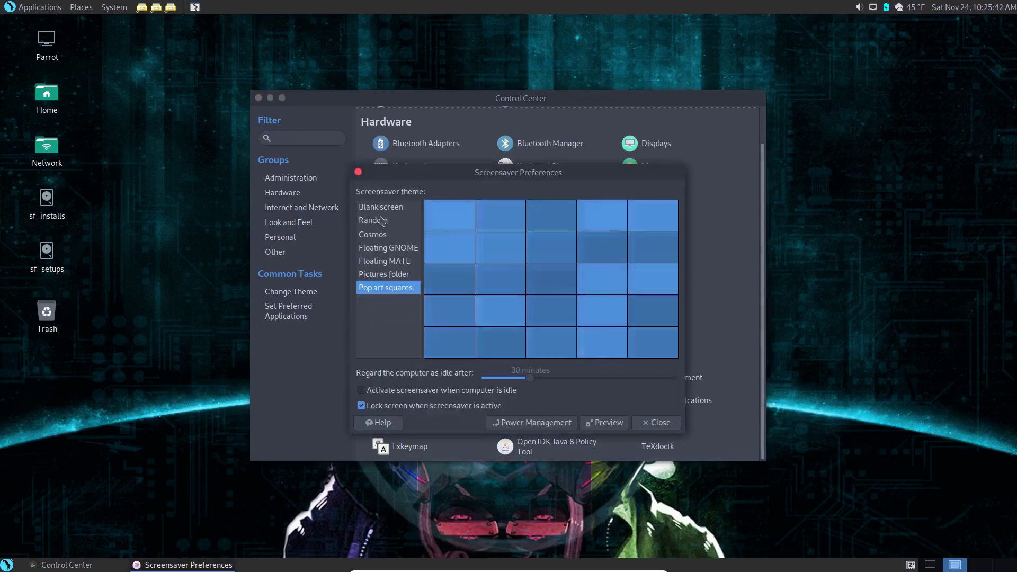
pyautogui.click(376, 236)
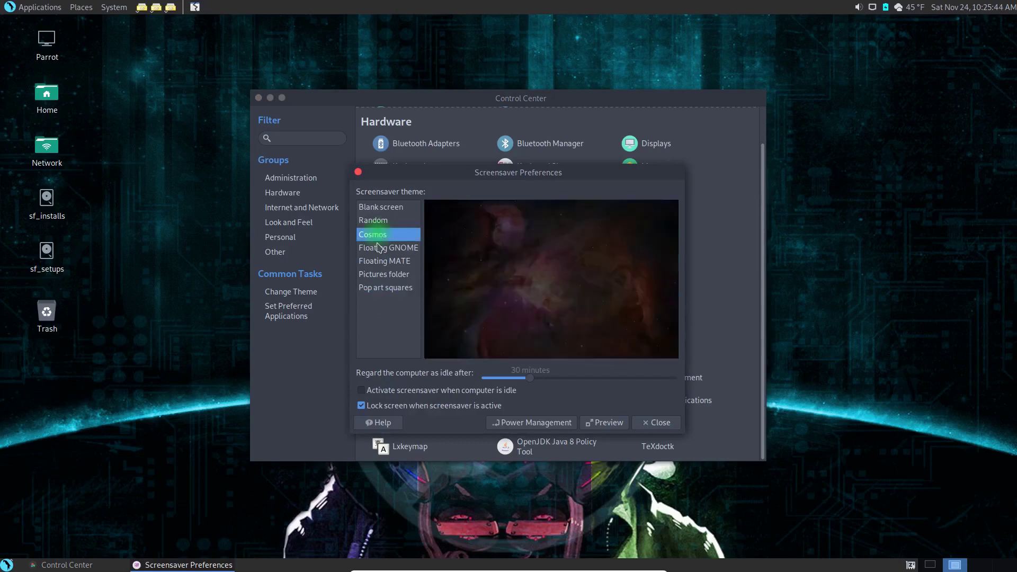
pyautogui.click(378, 248)
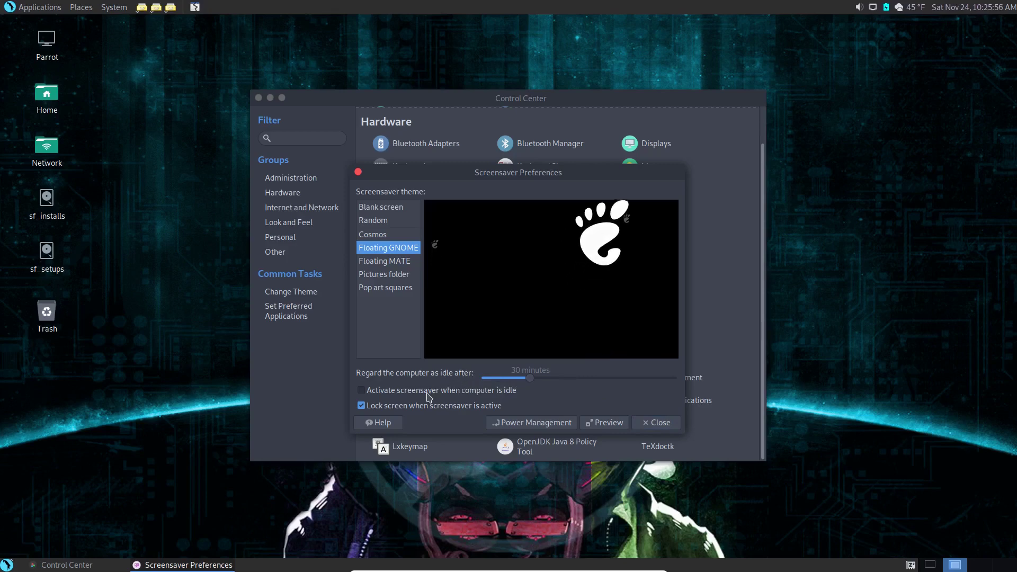
pyautogui.click(402, 390)
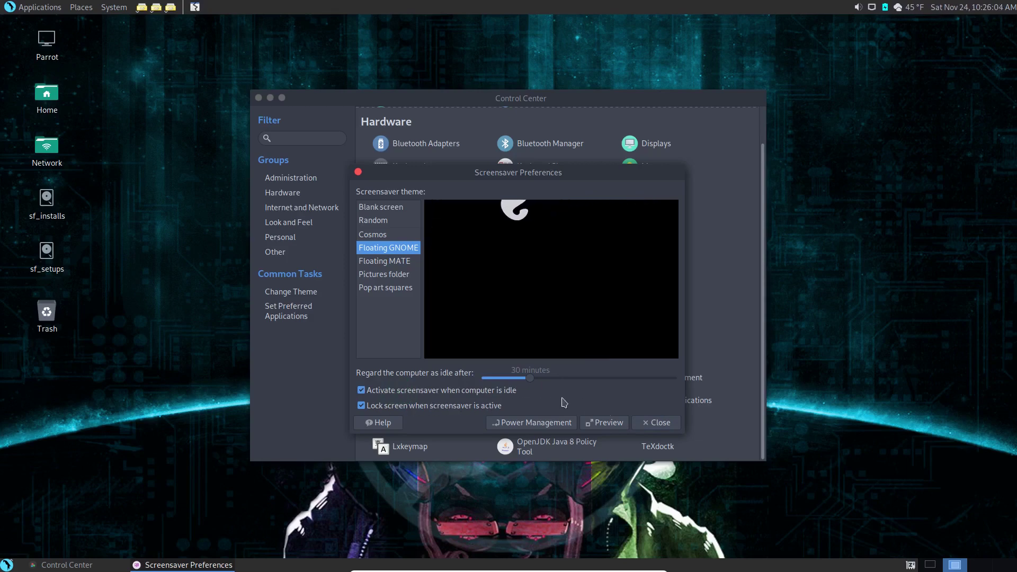
# Step: Preview the Floating GNOME screensaver in full screen, leave the preview and close the Screensaver preferences
pyautogui.click(613, 428)
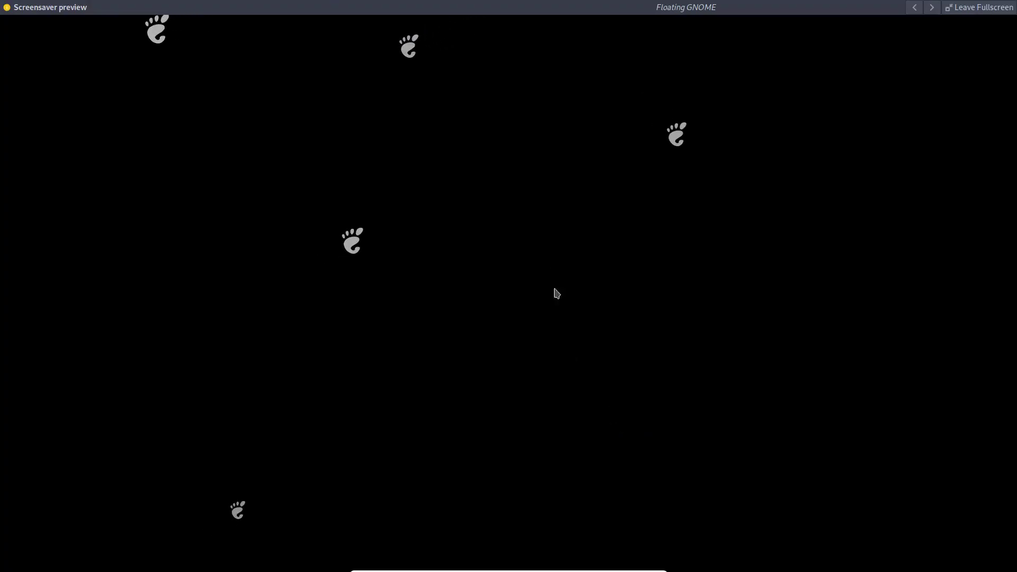
pyautogui.click(969, 8)
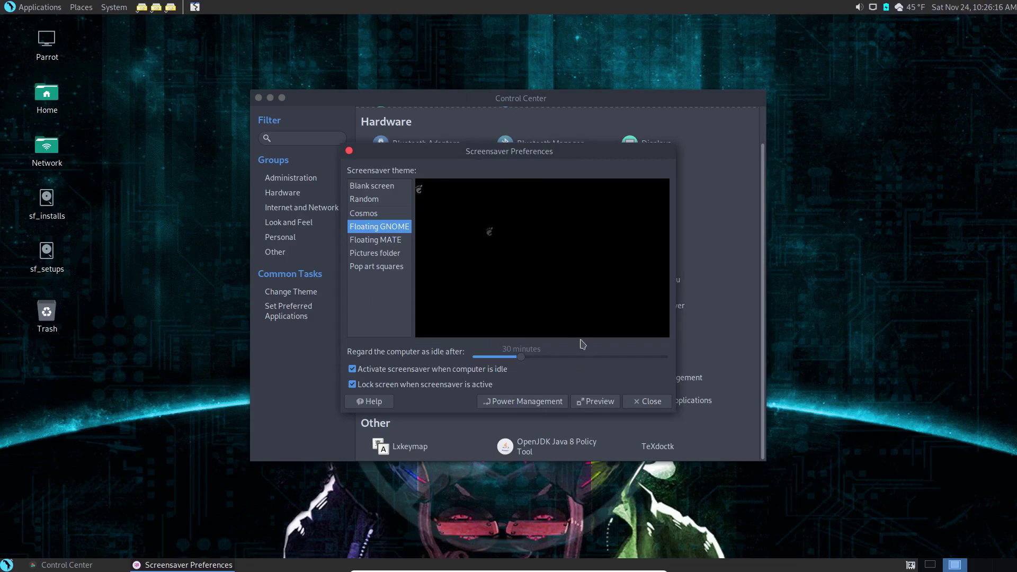
pyautogui.click(649, 403)
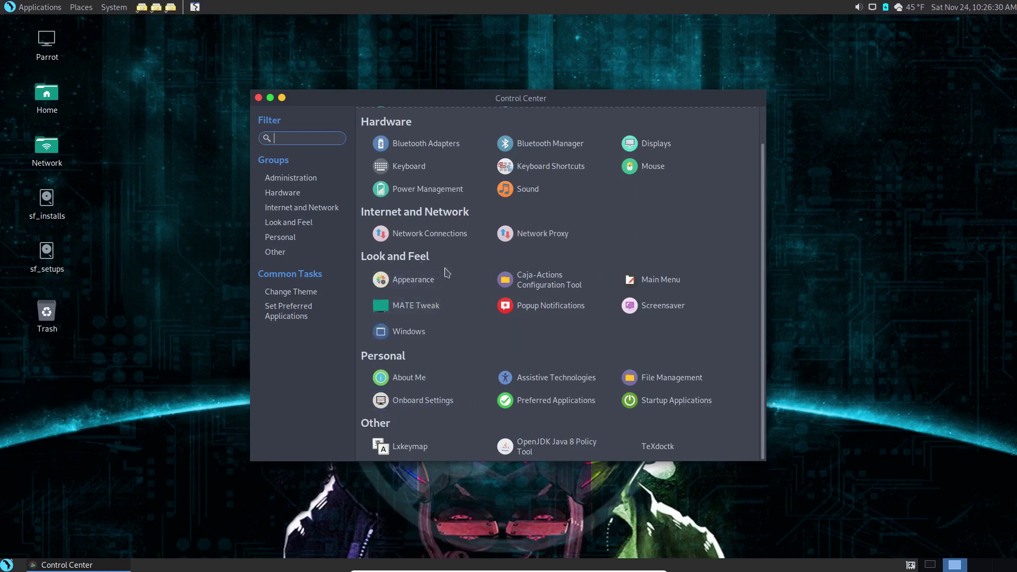
# Step: In MATE Tweak, turn the display of desktop icons off and on again, and hide the Network and Home icons
pyautogui.click(406, 312)
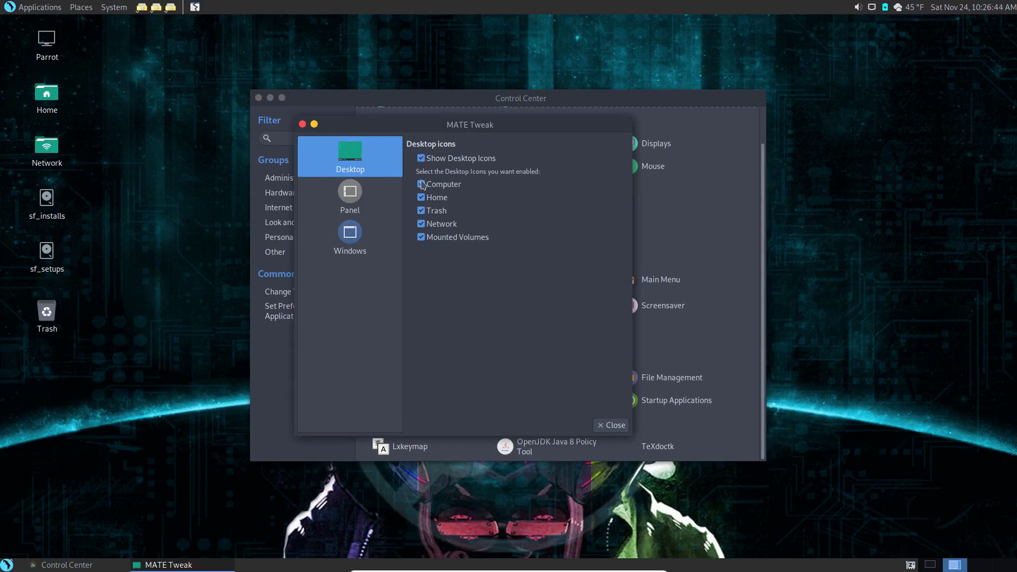
pyautogui.click(422, 159)
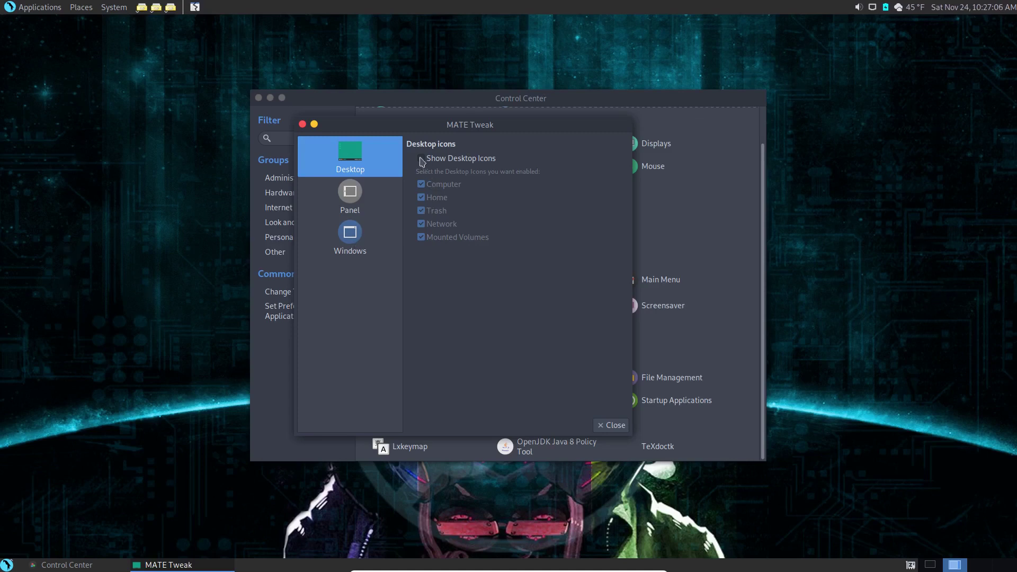
pyautogui.click(422, 158)
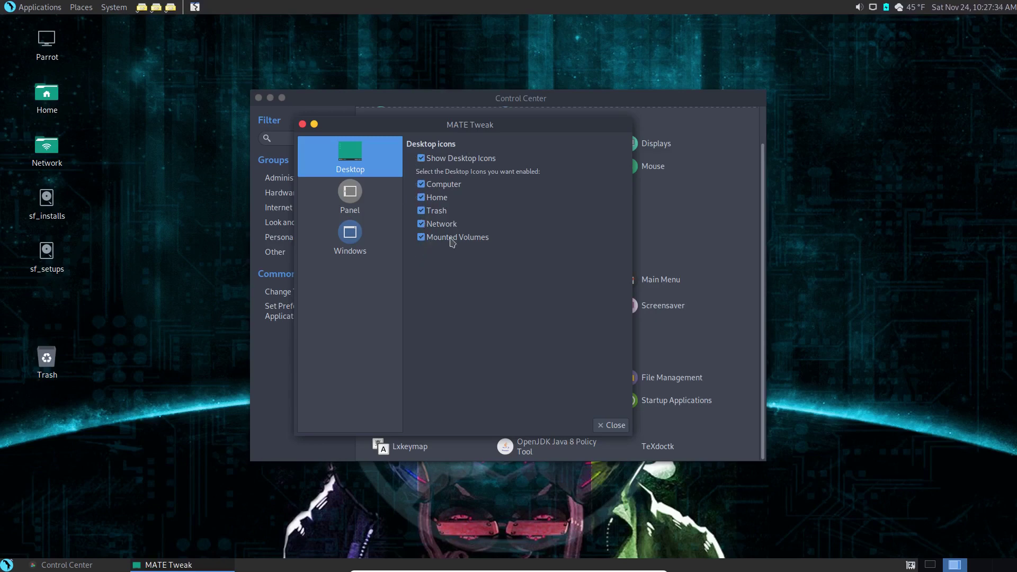
pyautogui.click(422, 225)
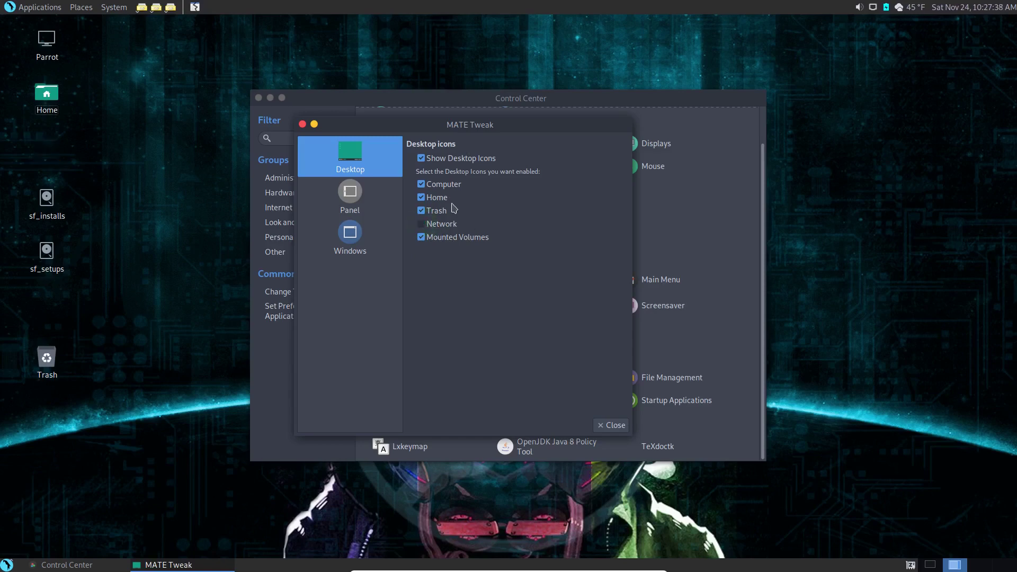
pyautogui.click(422, 198)
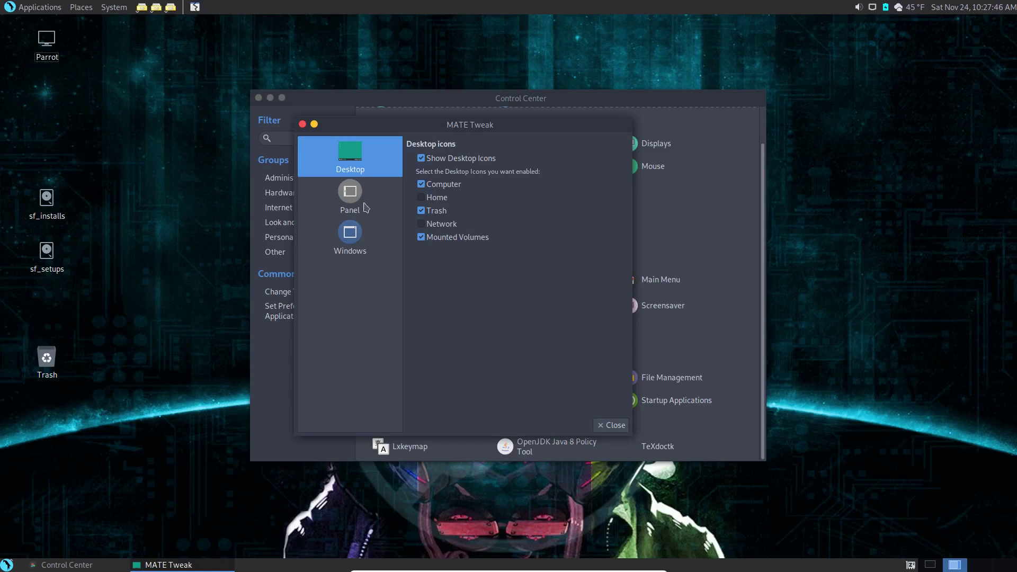
# Step: Review the panel settings and the available panel layouts in MATE Tweak, keeping the GNOME2 layout
pyautogui.click(349, 193)
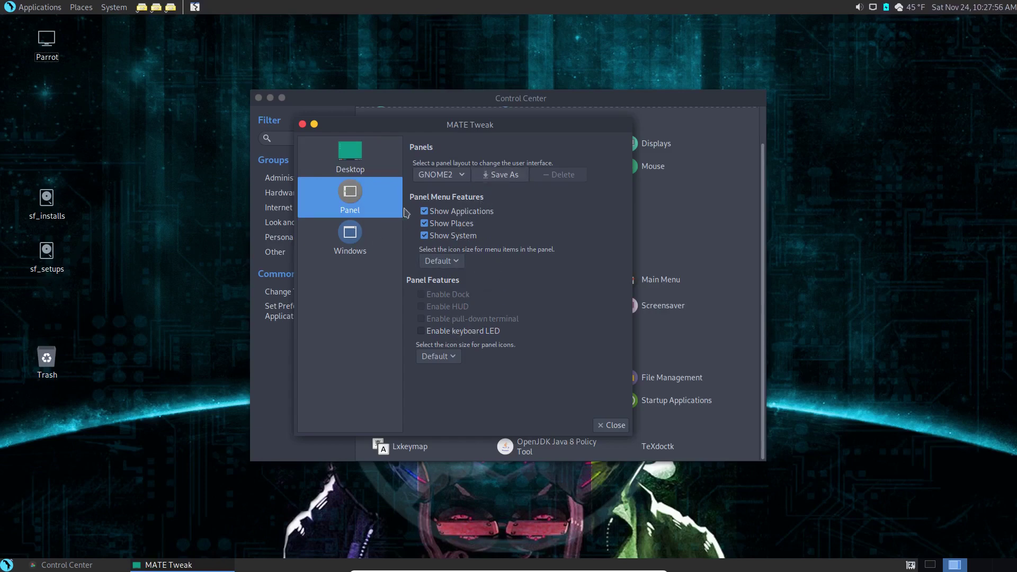
pyautogui.click(467, 176)
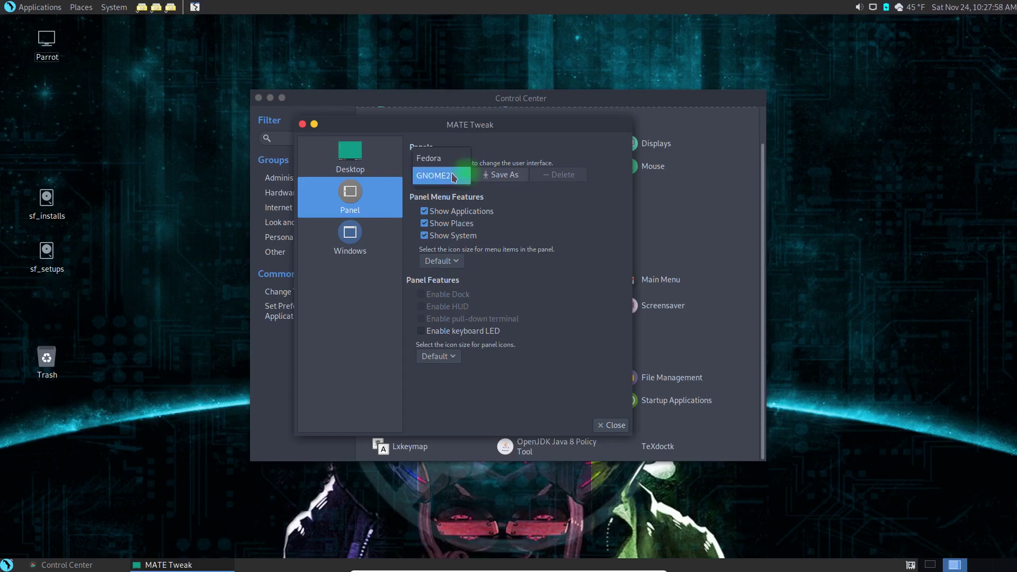
pyautogui.click(453, 181)
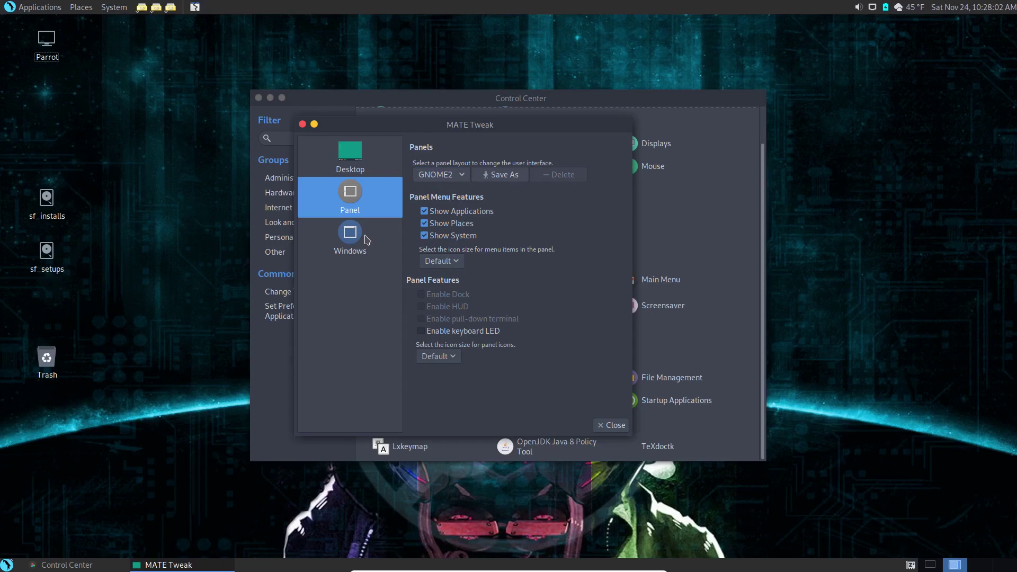
# Step: Review MATE Tweak's window settings, keep Marco (Adaptive compositor) as the window manager and close MATE Tweak
pyautogui.click(368, 240)
pyautogui.click(368, 197)
pyautogui.click(363, 242)
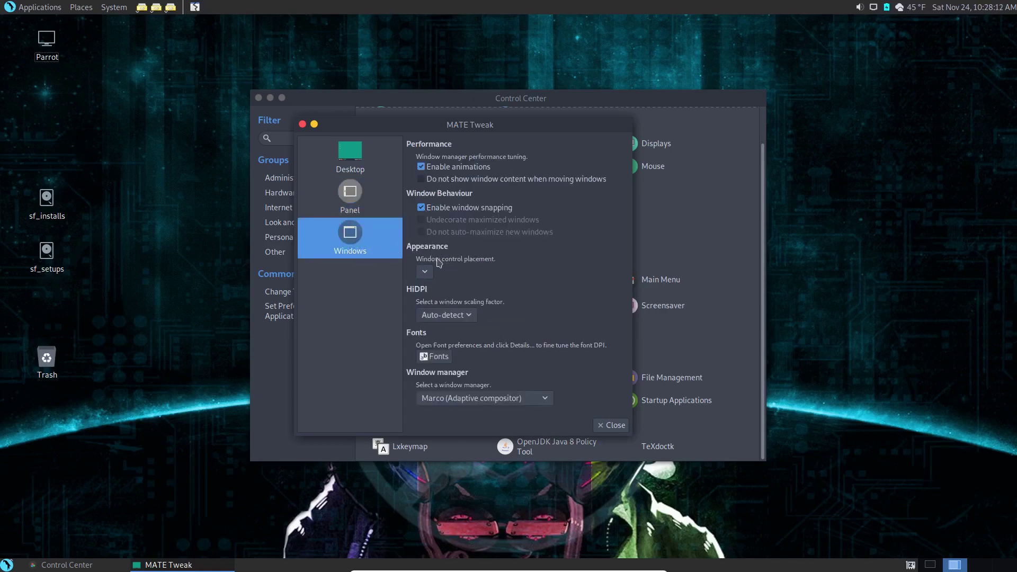
pyautogui.click(548, 400)
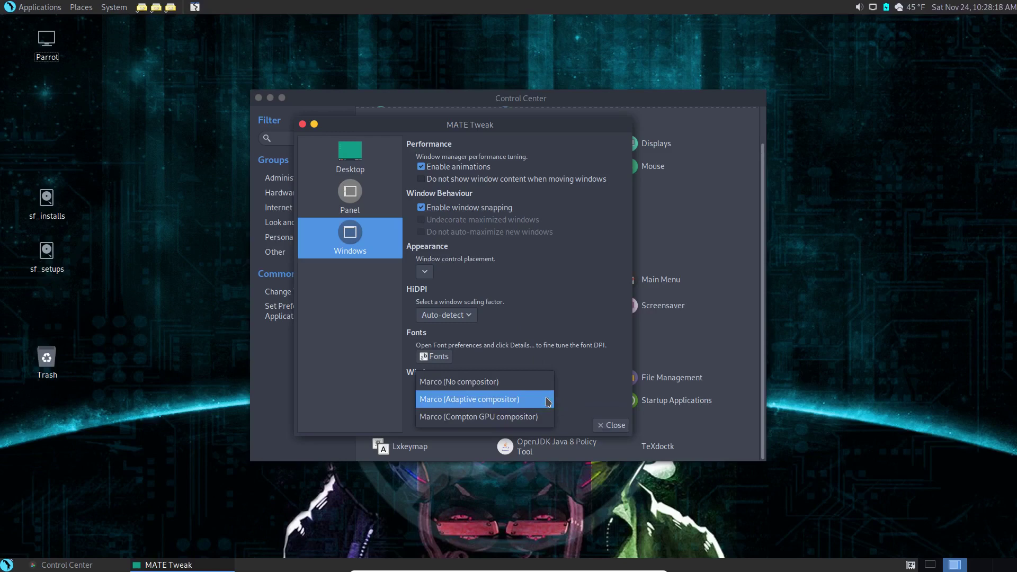
pyautogui.click(521, 401)
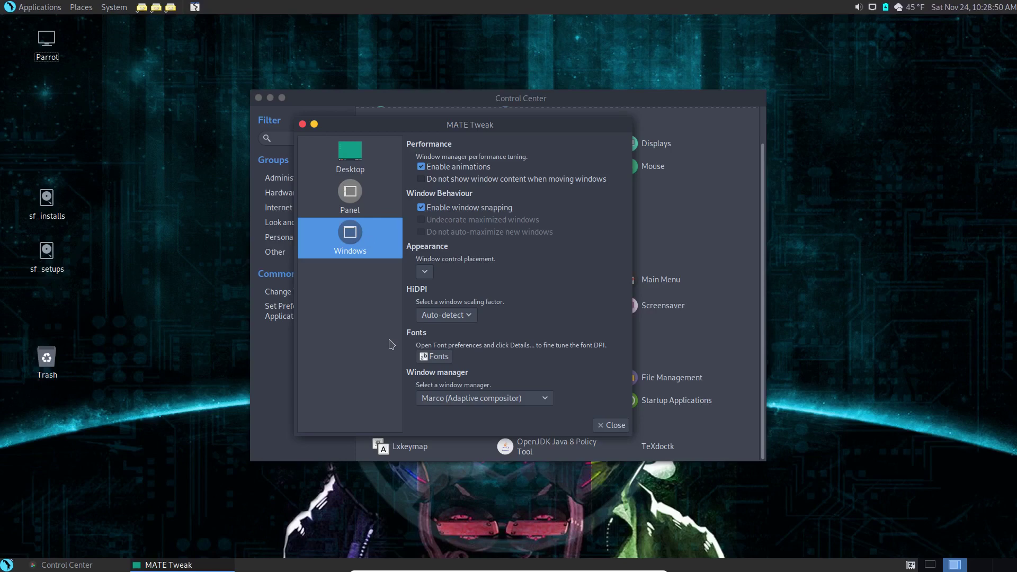
pyautogui.click(614, 426)
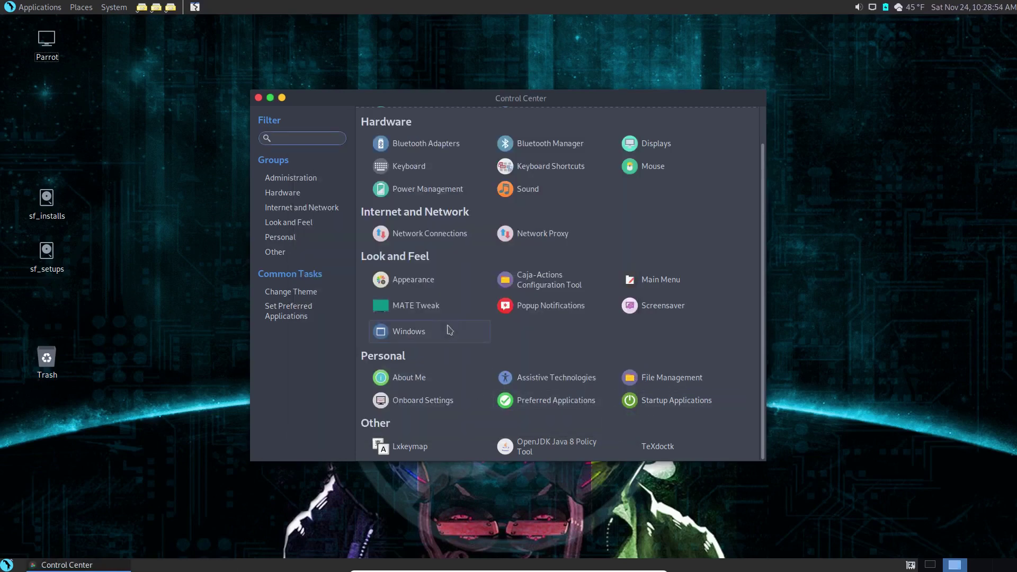
# Step: Open the Appearance preferences from the Control Center and look through the installed themes to the end of the list
pyautogui.click(418, 284)
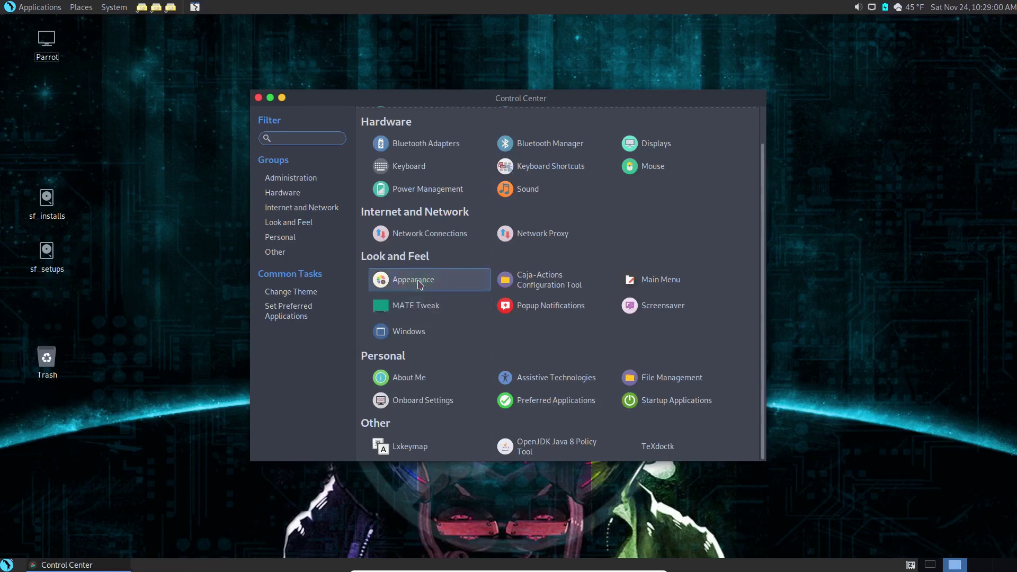
pyautogui.moveTo(283, 25); pyautogui.dragTo(528, 46)
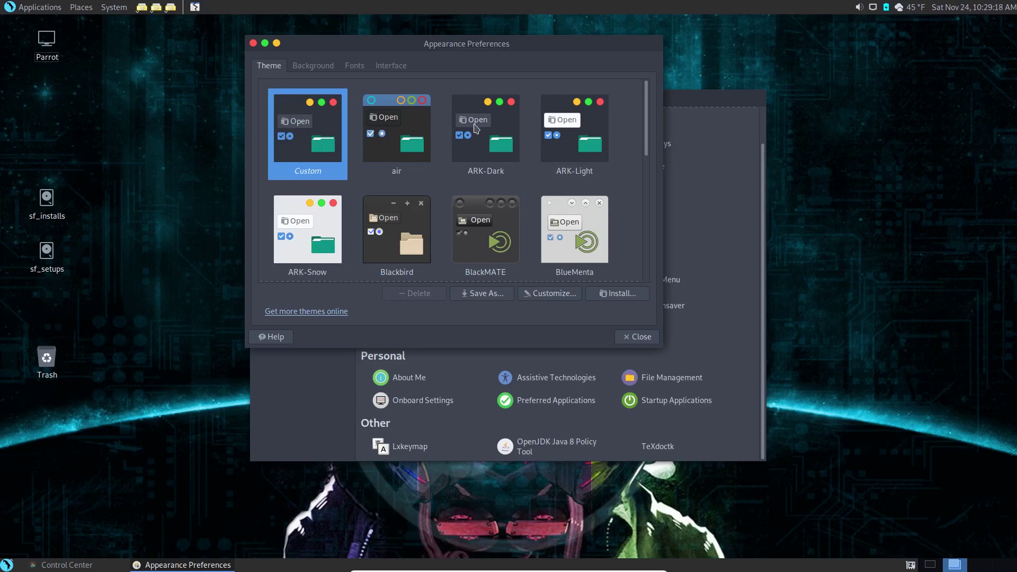
pyautogui.moveTo(647, 140); pyautogui.dragTo(644, 276)
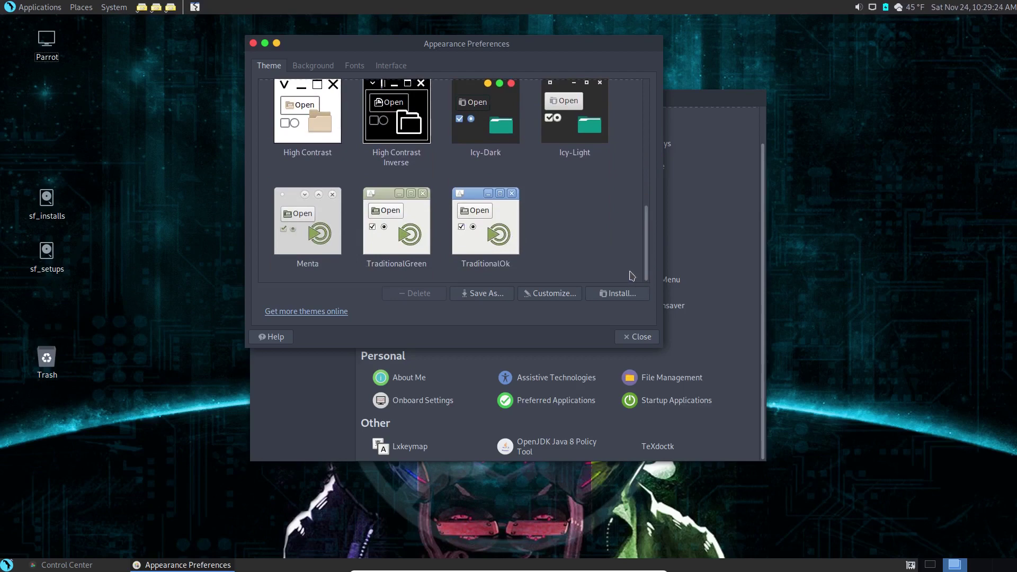
# Step: Follow the link for more online themes, start Firefox with the Parrot profile and open the GTK 3.x themes page
pyautogui.click(319, 314)
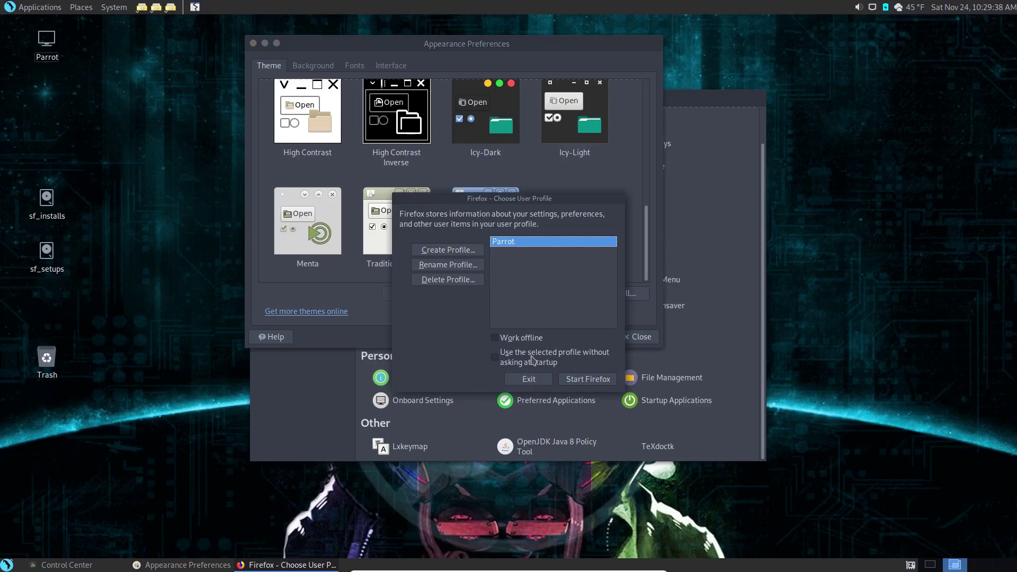
pyautogui.click(586, 379)
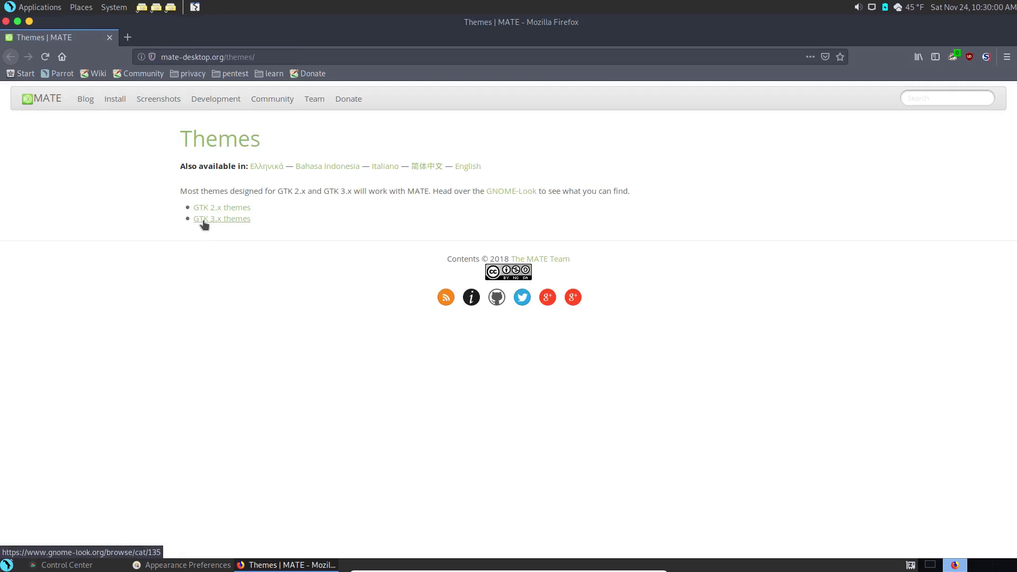
pyautogui.click(205, 223)
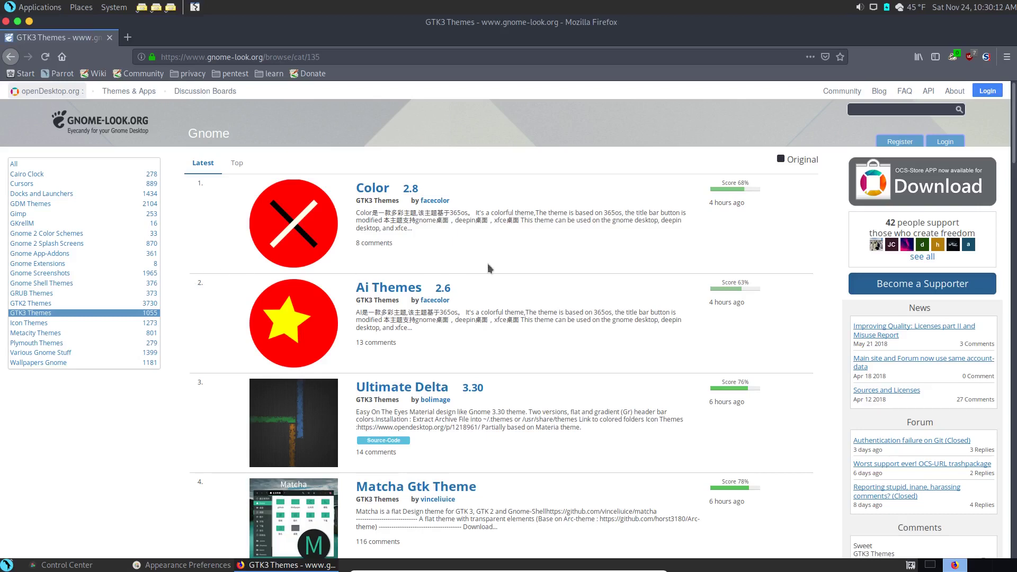
# Step: Browse the latest GTK3 themes listed on gnome-look.org, examining their previews and descriptions
pyautogui.scroll(-3, 513, 282)
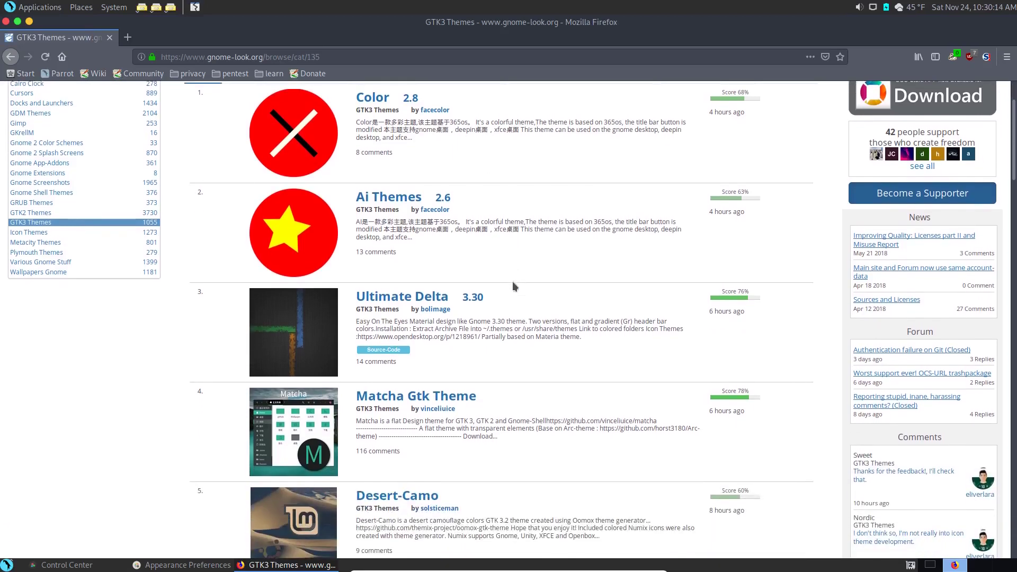
pyautogui.scroll(-1, 513, 287)
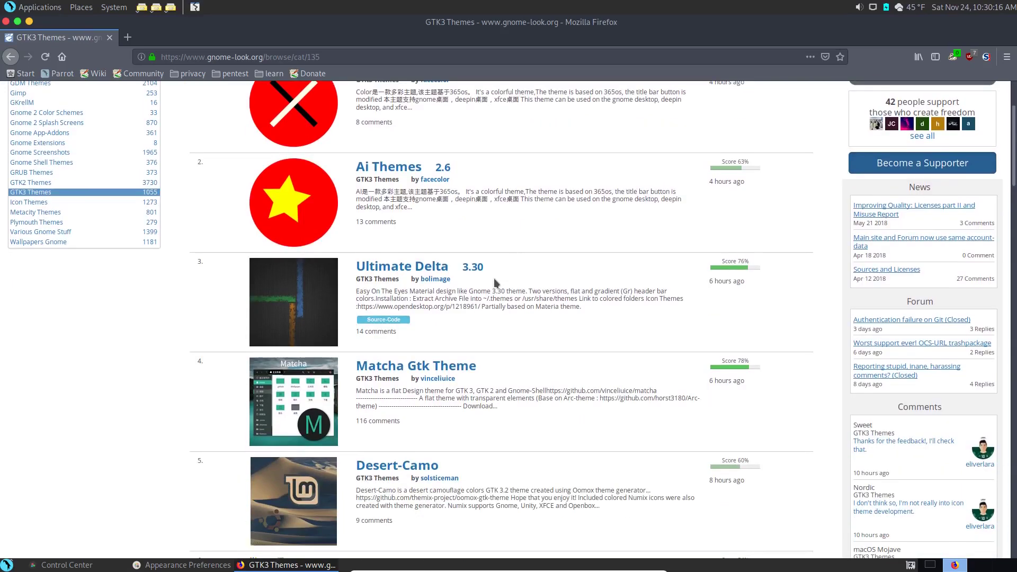
pyautogui.scroll(-3, 494, 278)
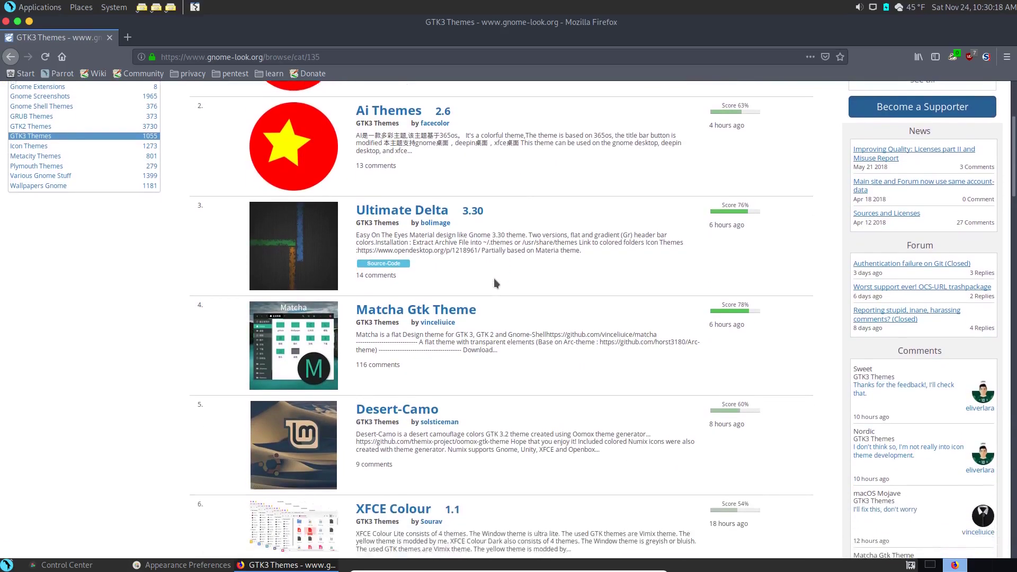
pyautogui.scroll(-4, 493, 278)
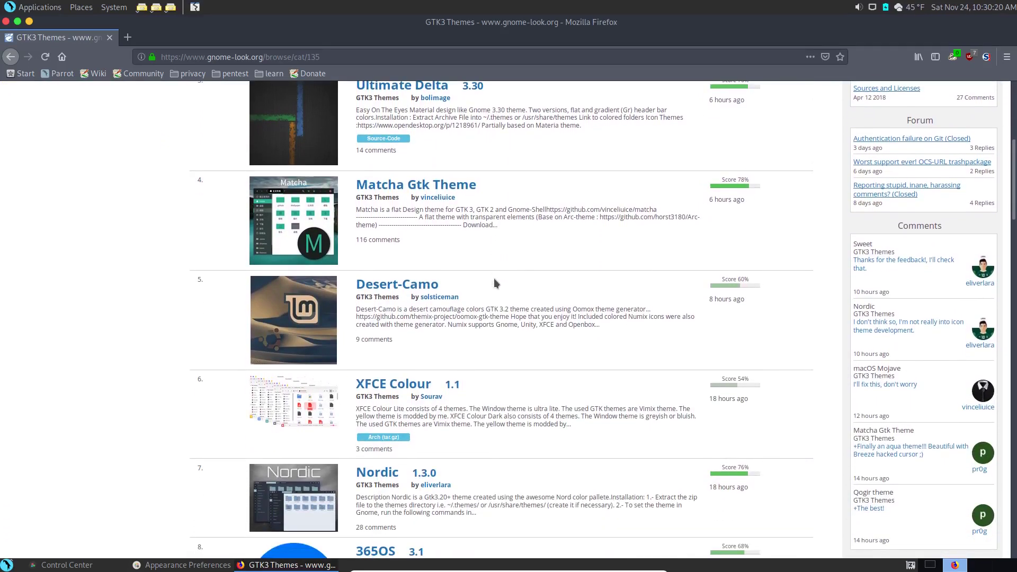
pyautogui.scroll(-1, 496, 284)
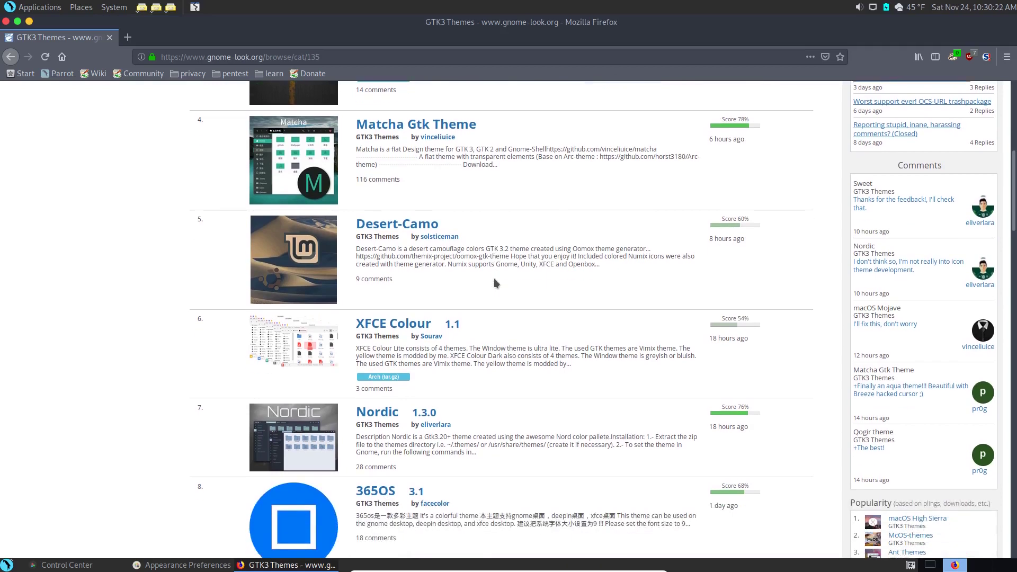
pyautogui.scroll(2, 493, 278)
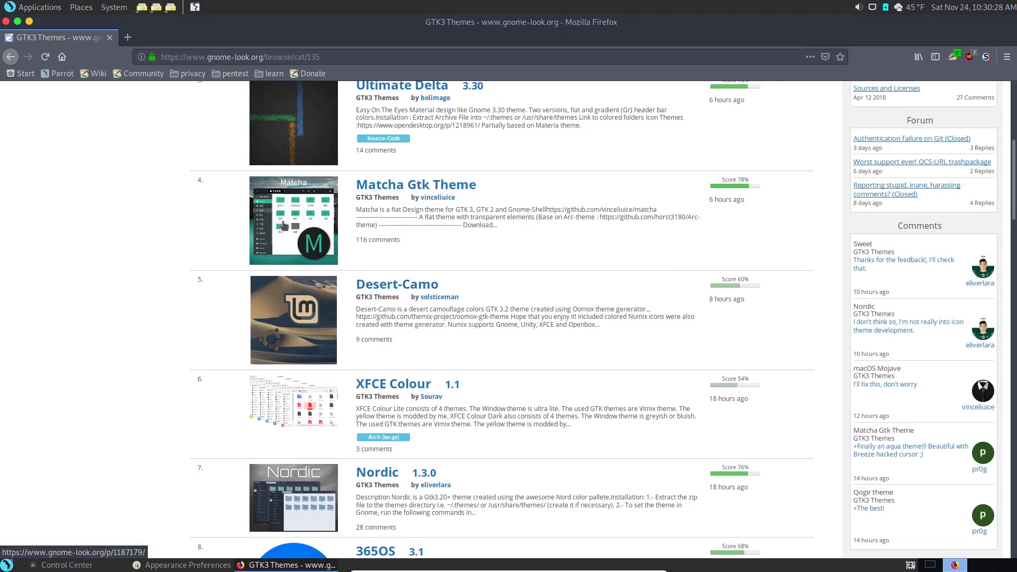
pyautogui.scroll(-3, 371, 269)
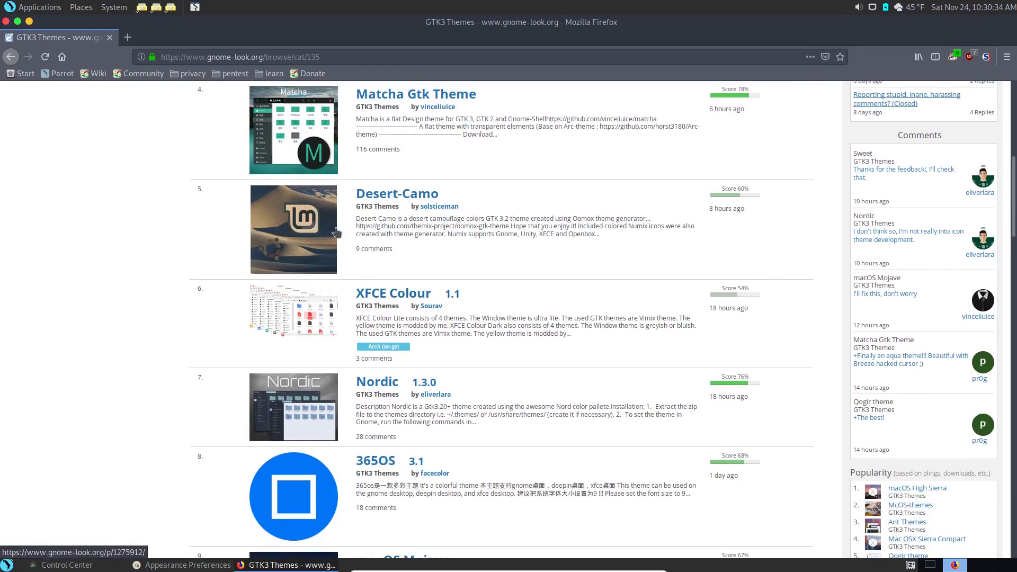
pyautogui.scroll(-3, 418, 257)
pyautogui.scroll(-2, 418, 255)
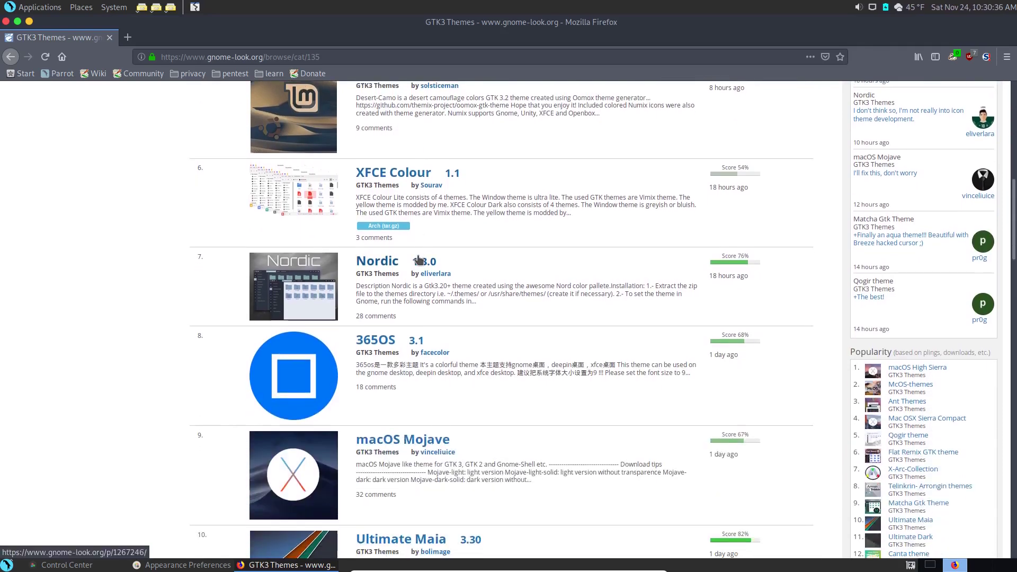
pyautogui.scroll(-4, 419, 260)
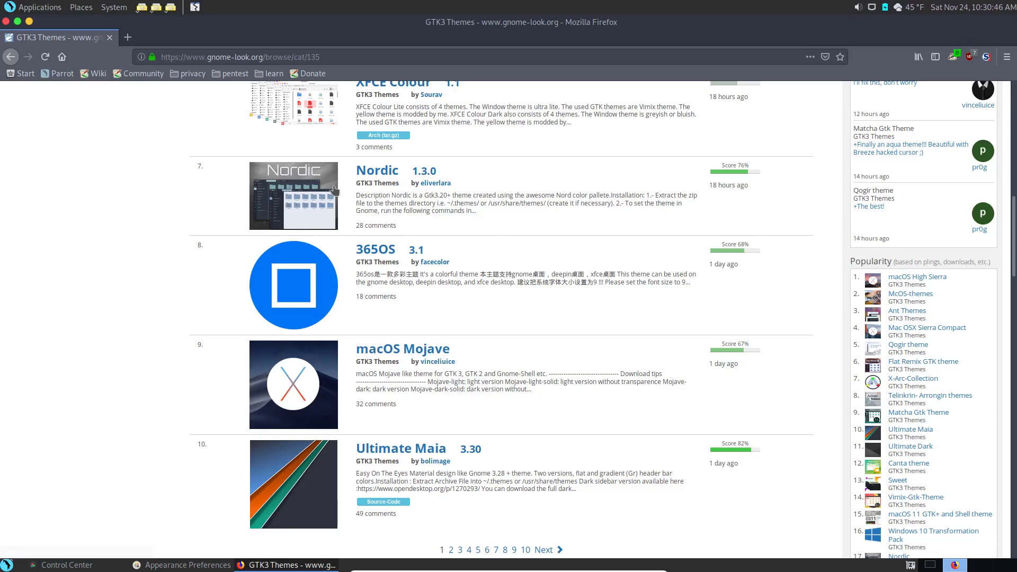
# Step: Open the Nordic theme's page, view its downloadable files and return to the GTK3 themes list
pyautogui.click(388, 177)
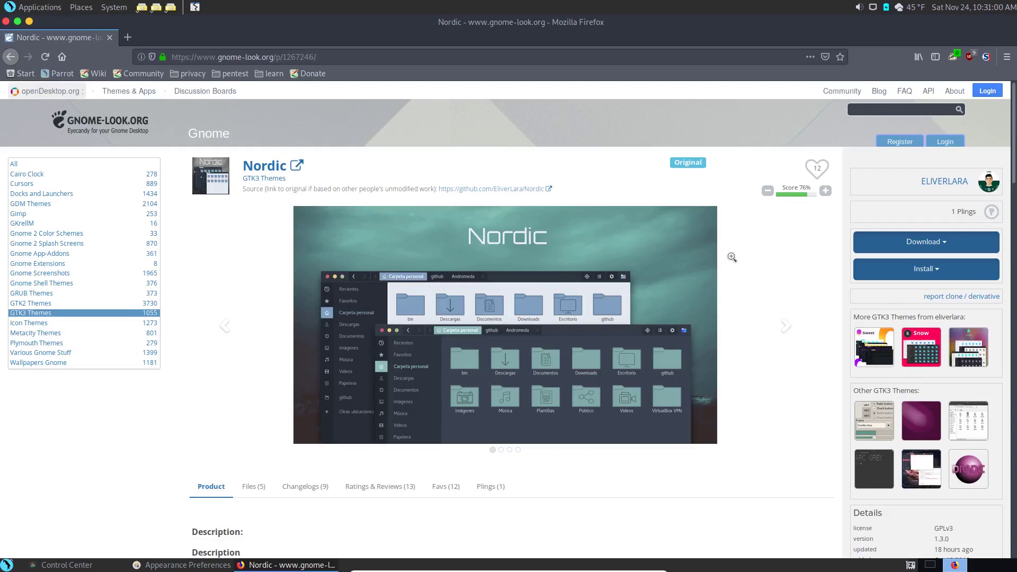
pyautogui.click(940, 248)
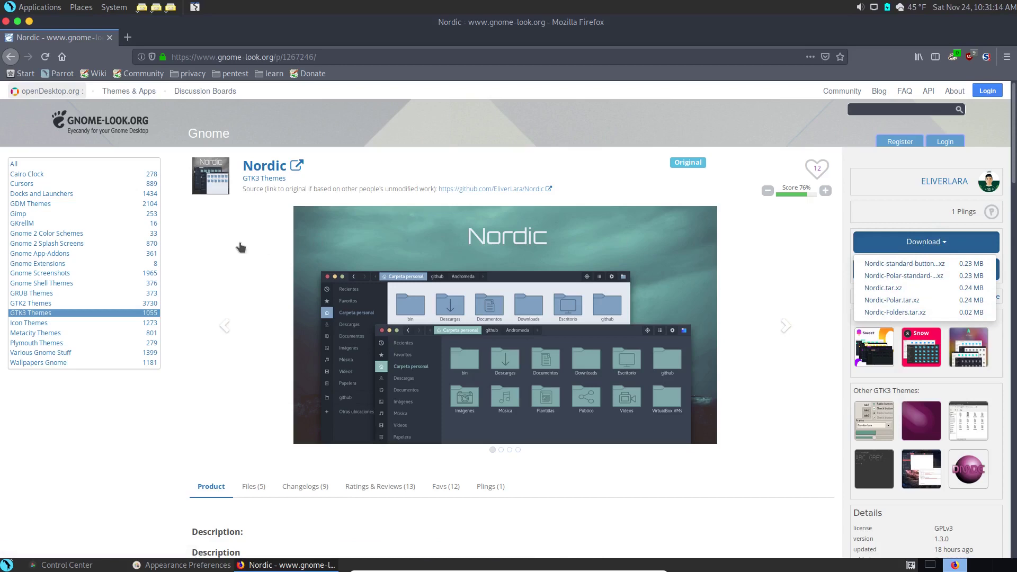
pyautogui.click(10, 57)
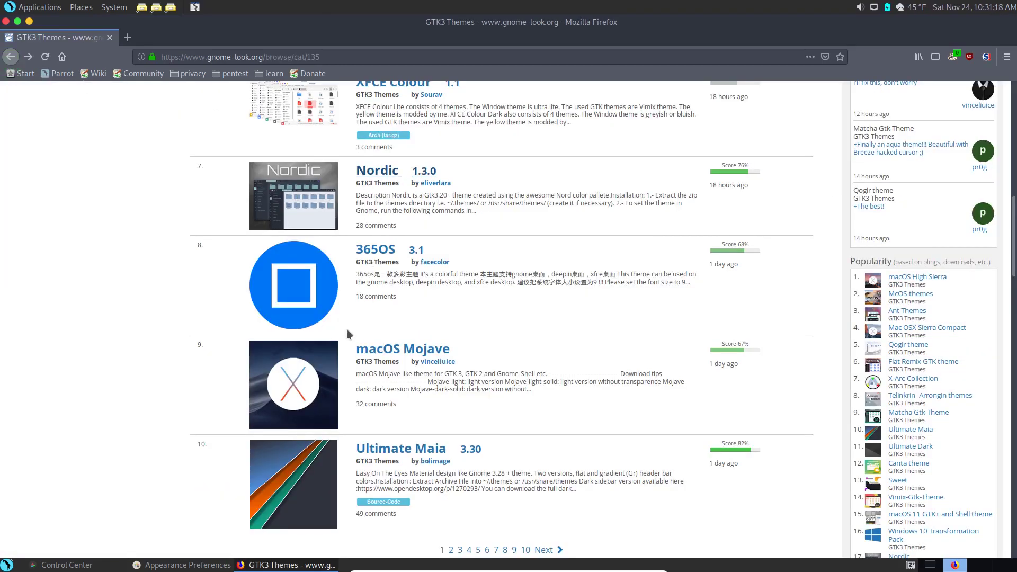
# Step: View the macOS Mojave theme's page, return to the list and open the Windows 10 Transformation Pack from the popularity ranking
pyautogui.scroll(-3, 155, 370)
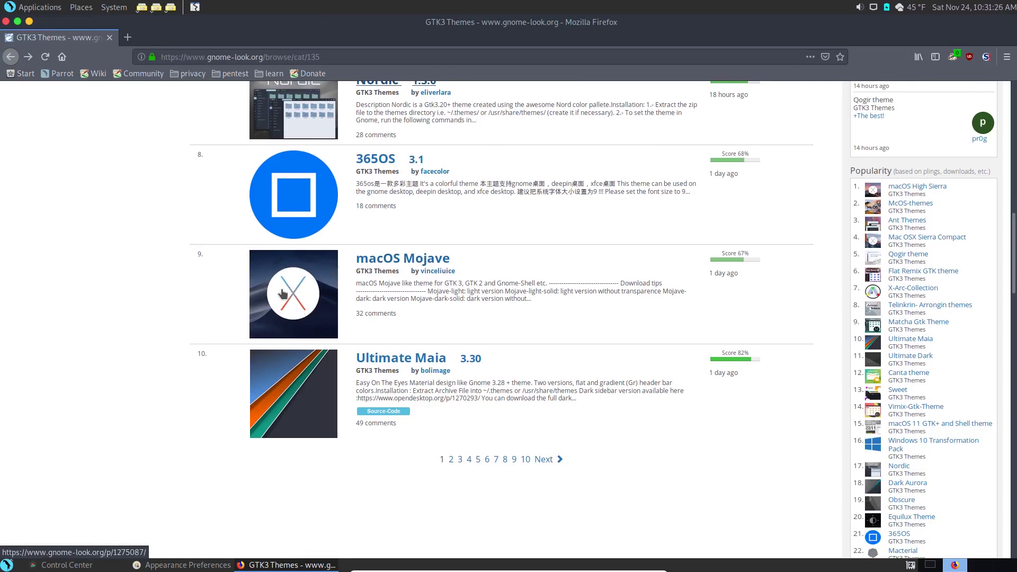
pyautogui.click(384, 261)
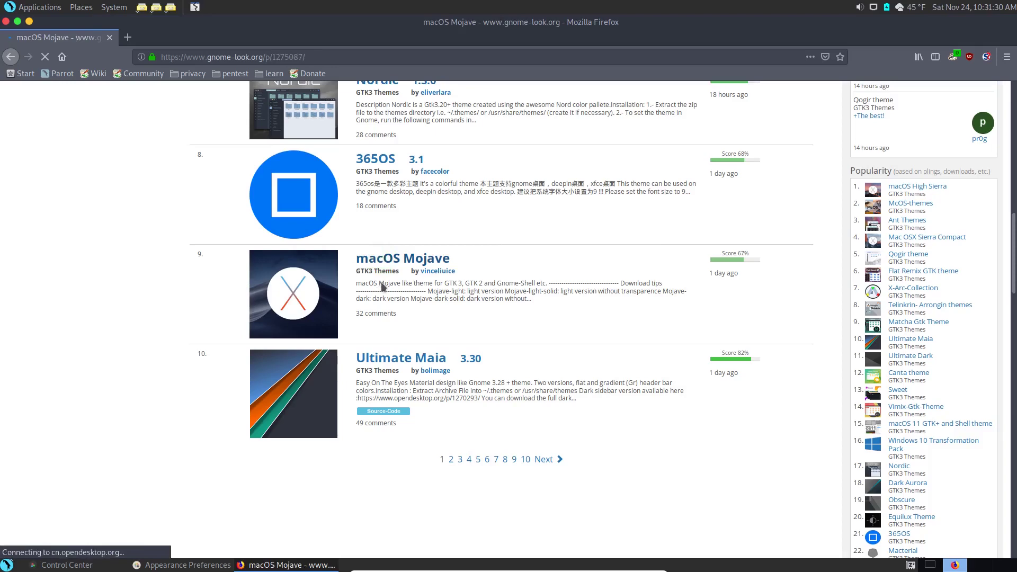
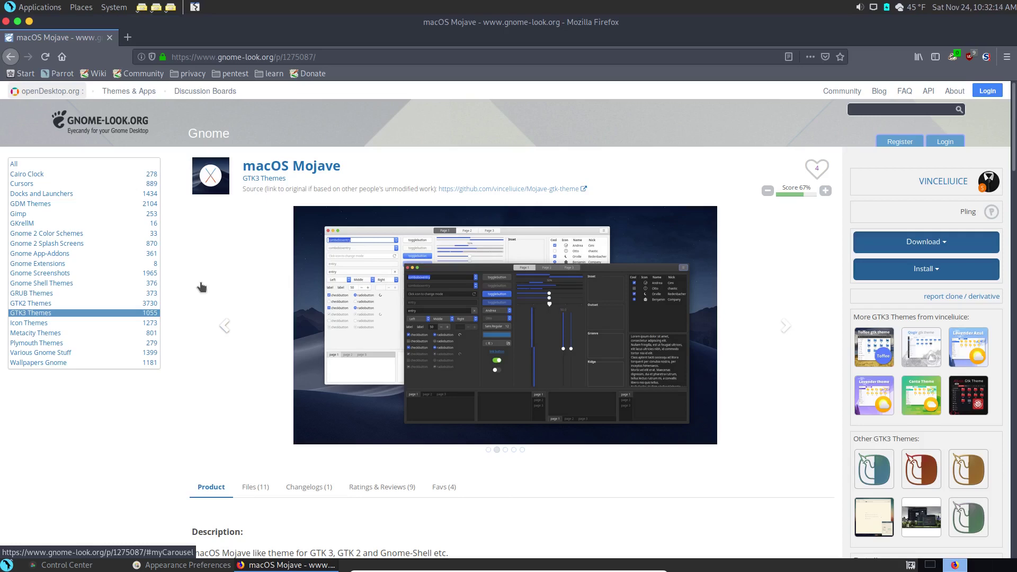
pyautogui.click(10, 57)
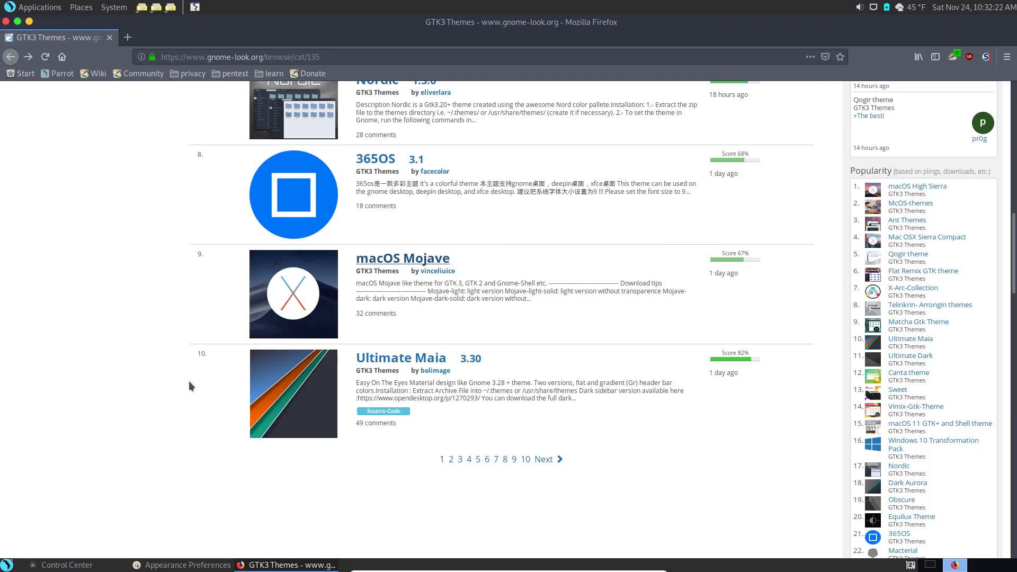
pyautogui.click(923, 445)
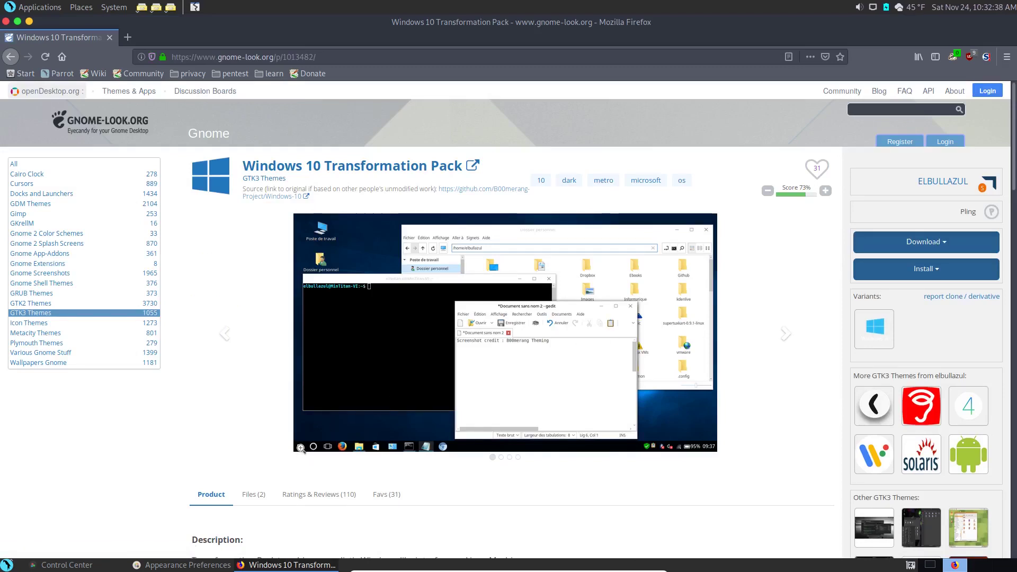
# Step: View all the preview images of the Windows 10 Transformation Pack
pyautogui.click(786, 334)
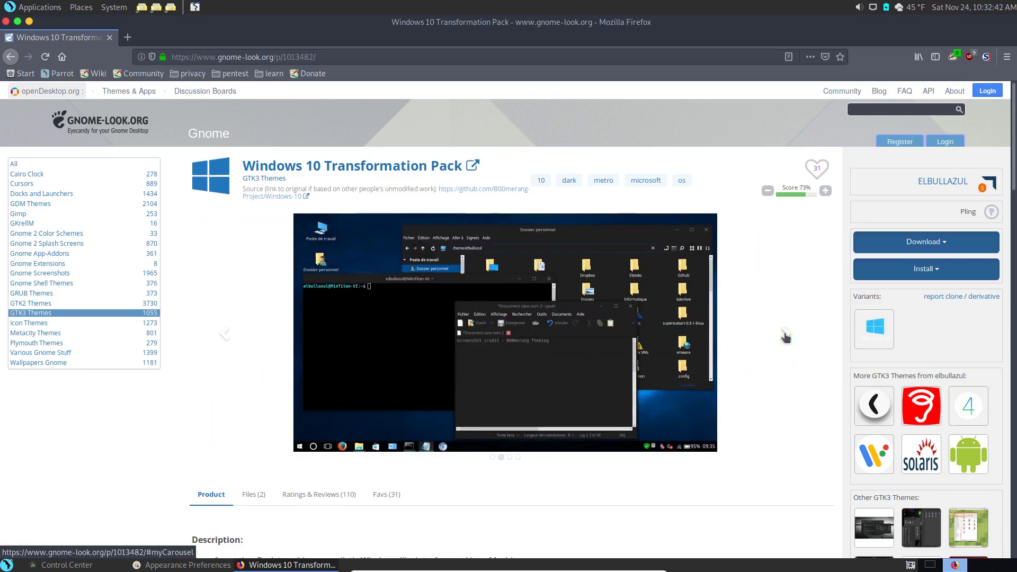
pyautogui.click(785, 334)
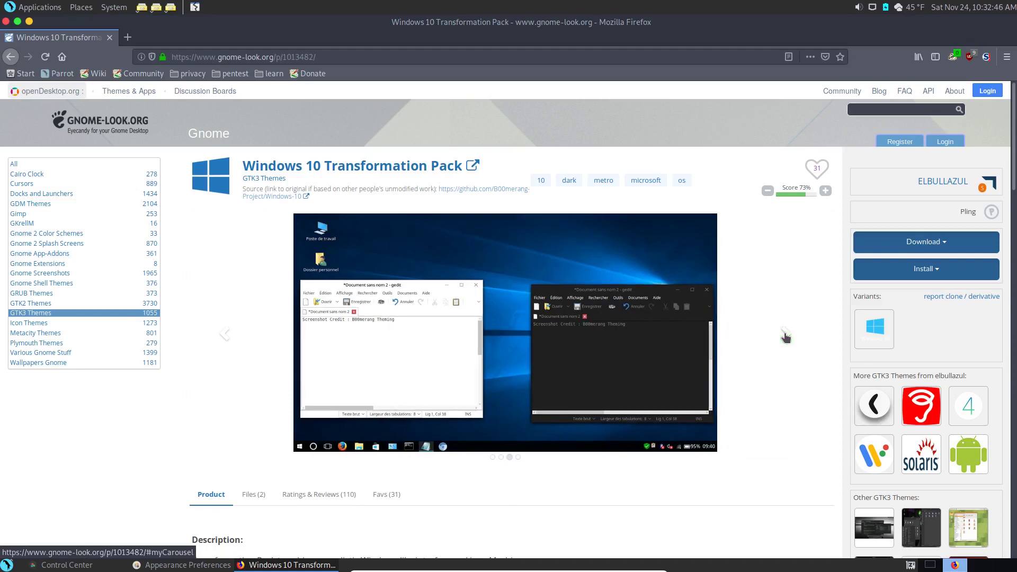
pyautogui.click(786, 335)
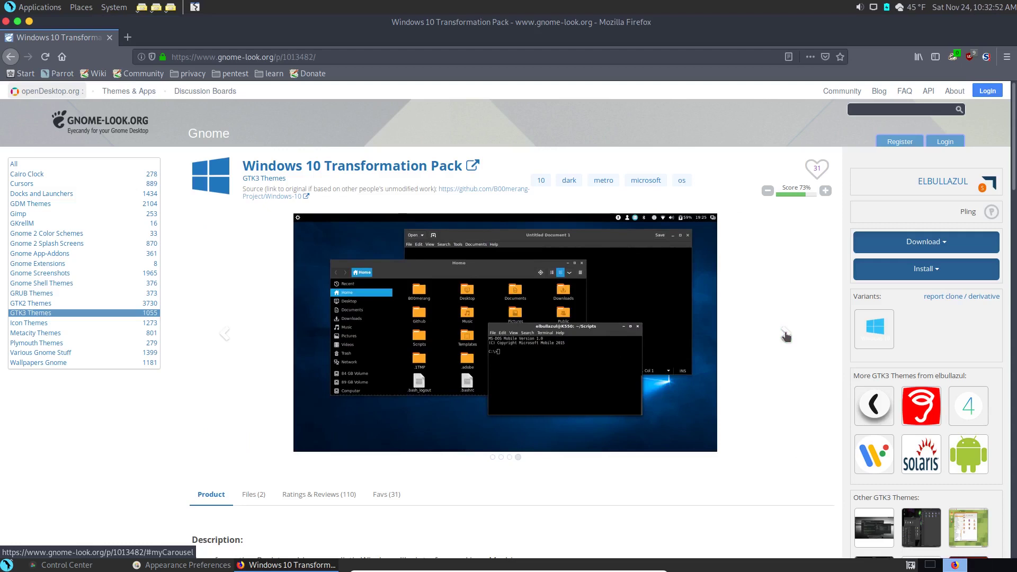
pyautogui.click(786, 335)
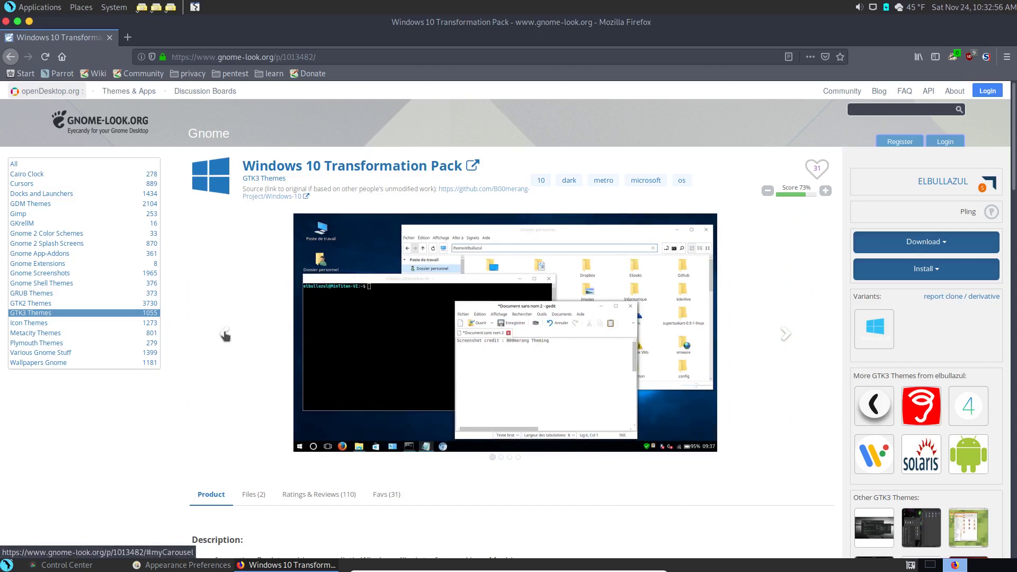
# Step: Download Windows-10-master.zip from the Windows 10 Transformation Pack page, choosing to save the file
pyautogui.click(941, 243)
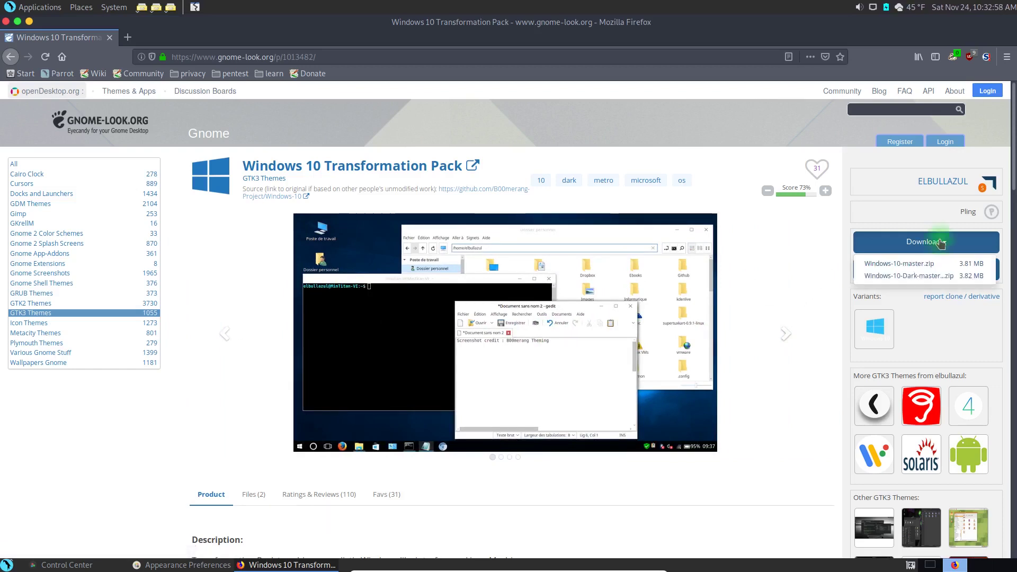
pyautogui.click(896, 265)
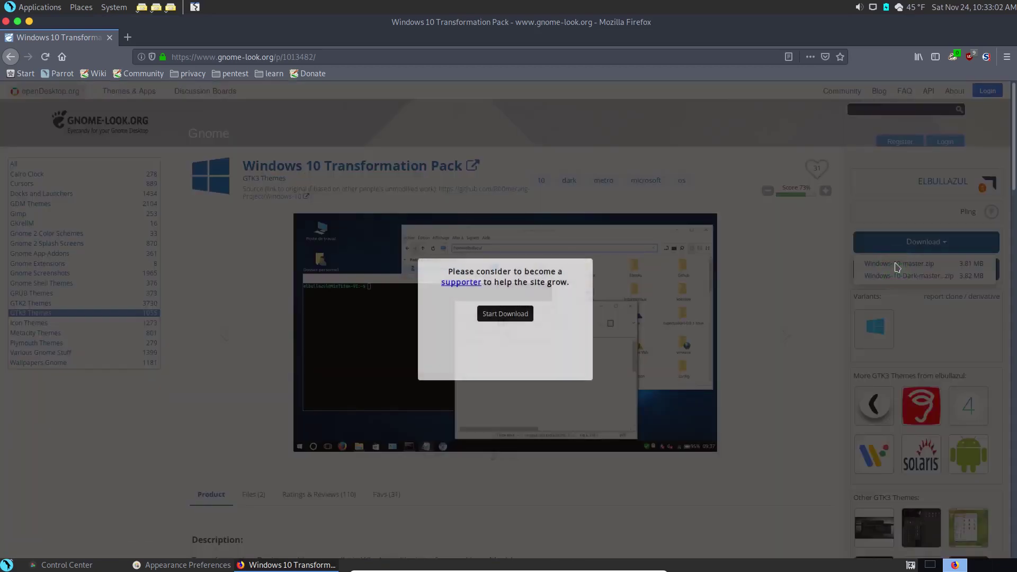
pyautogui.click(500, 315)
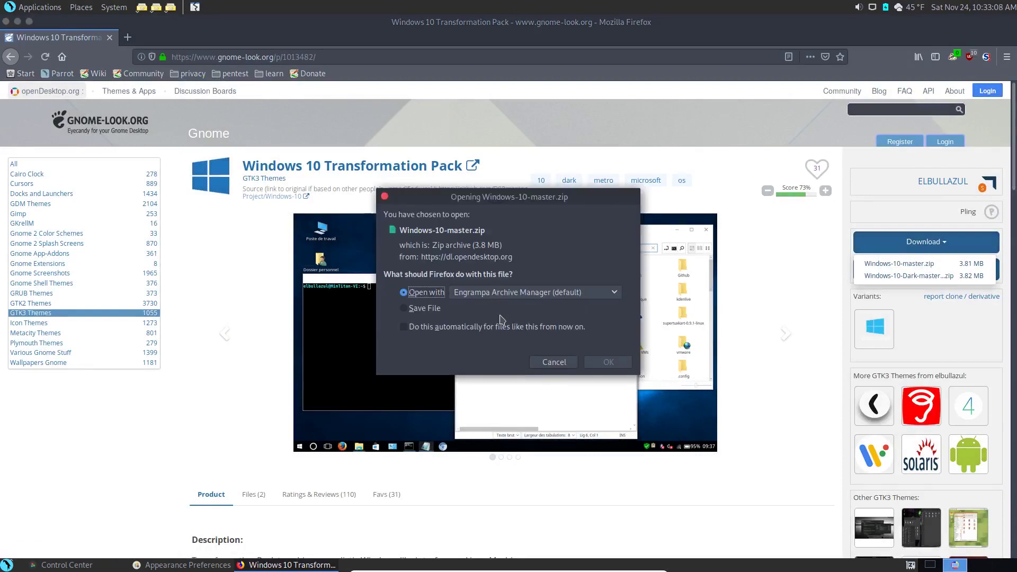
pyautogui.click(426, 310)
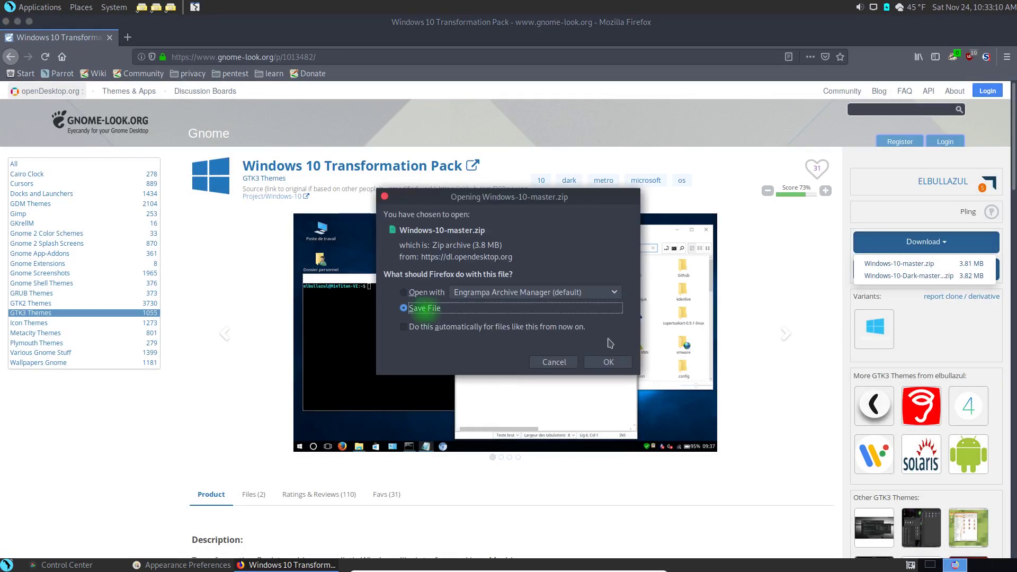
pyautogui.click(612, 362)
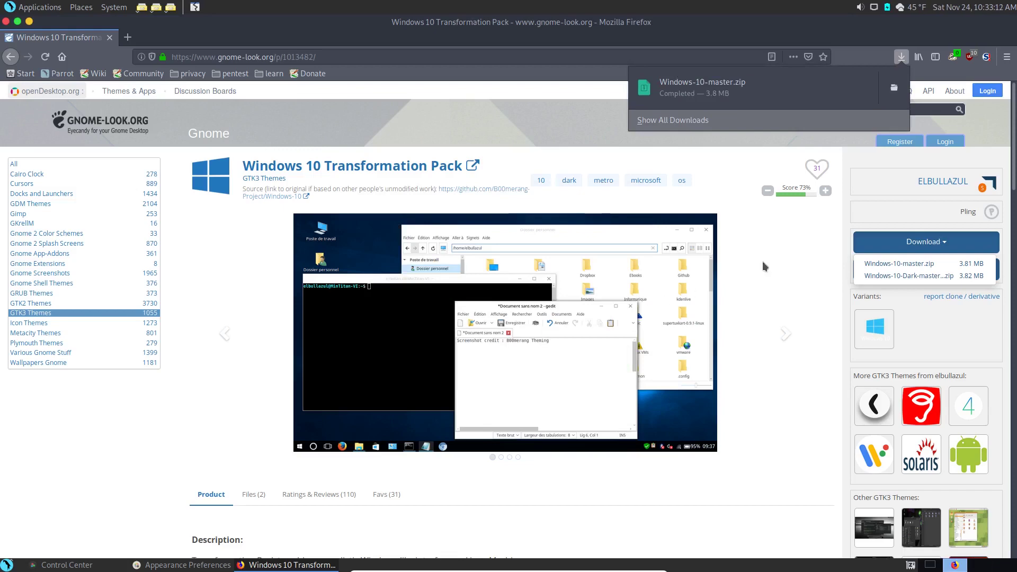
# Step: Download and save the dark variant, Windows-10-Dark-master.zip, and close the browser
pyautogui.click(885, 279)
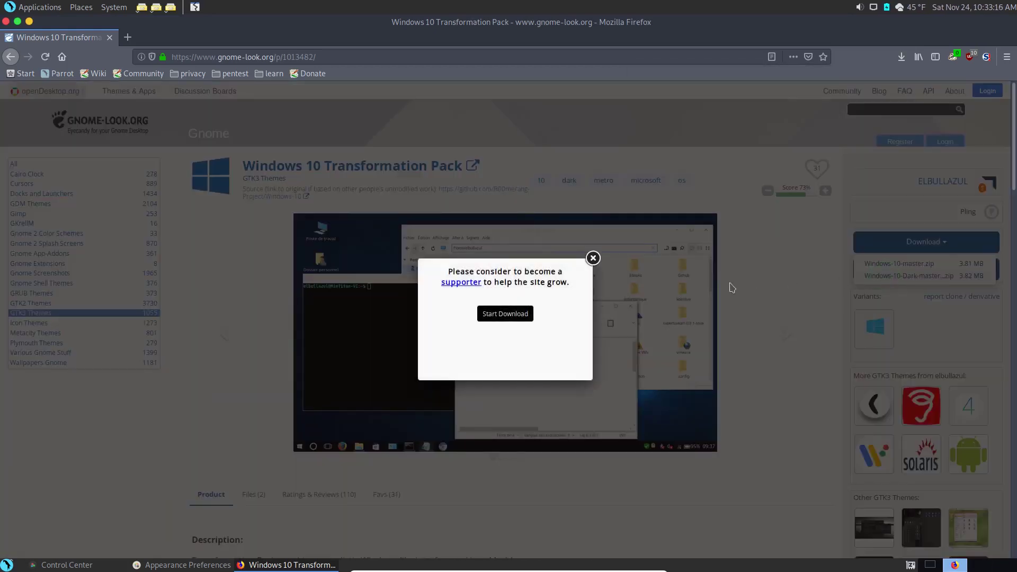
pyautogui.click(499, 313)
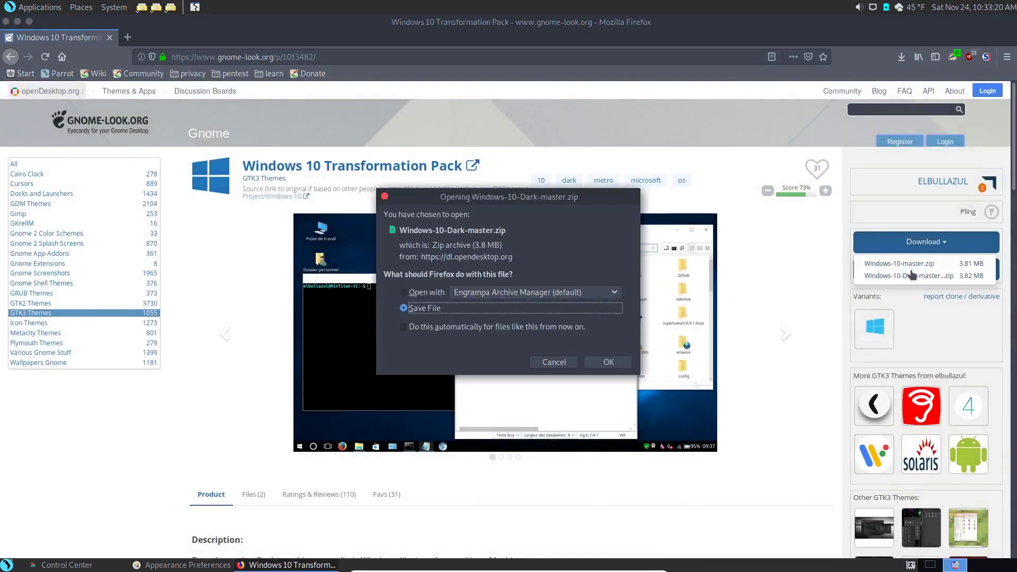
pyautogui.click(612, 362)
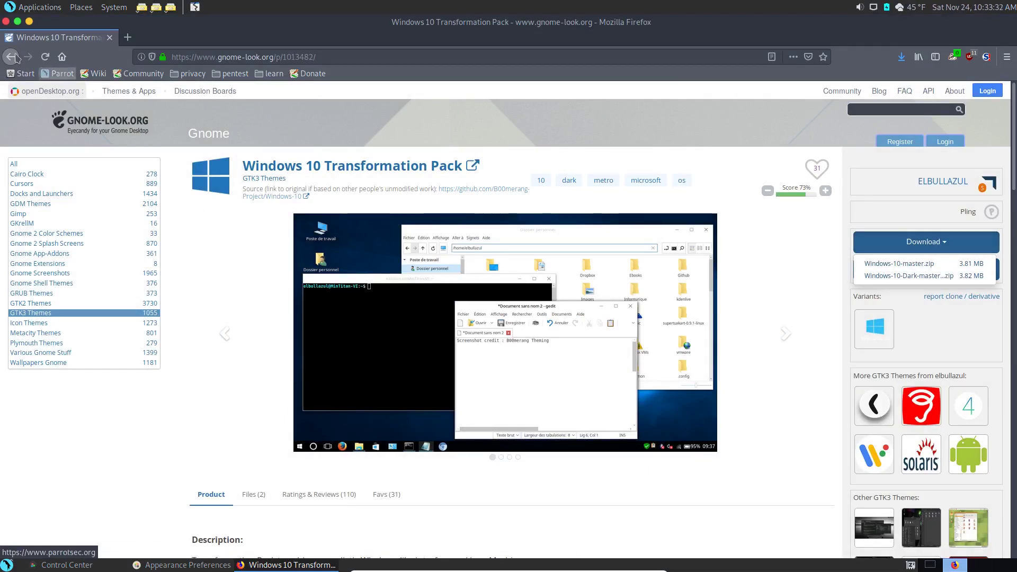
pyautogui.click(6, 22)
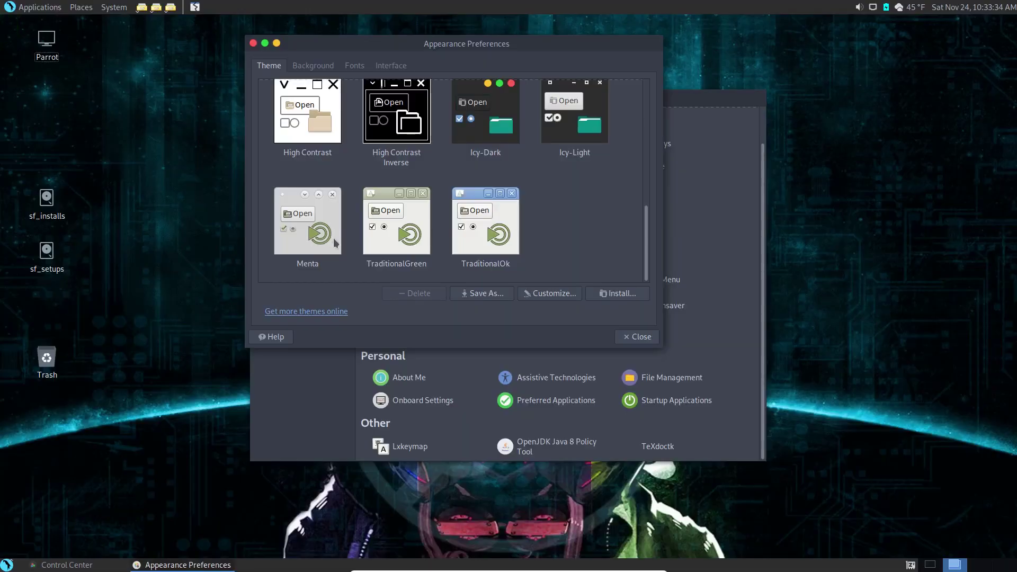
pyautogui.click(608, 291)
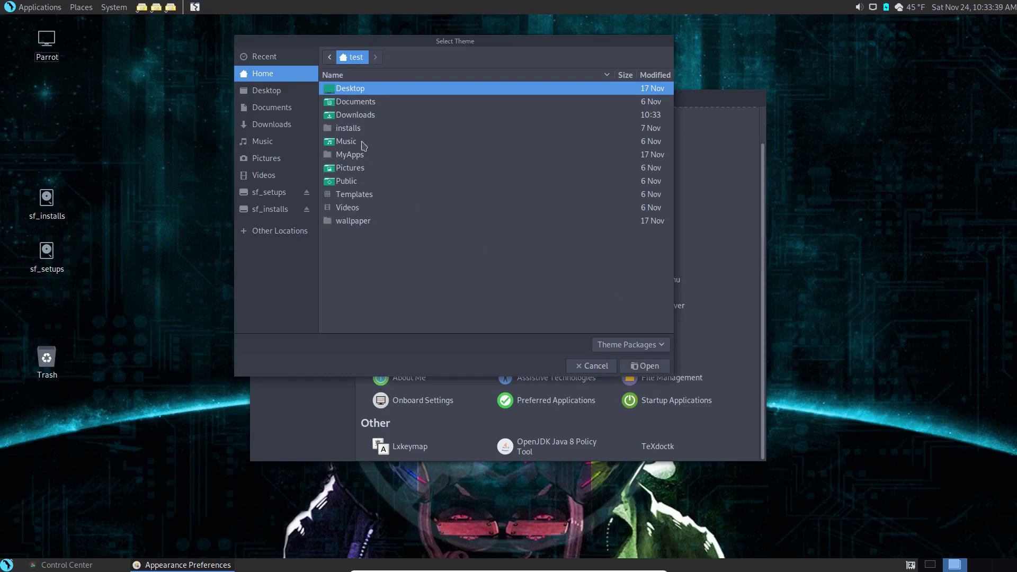
pyautogui.doubleClick(329, 114)
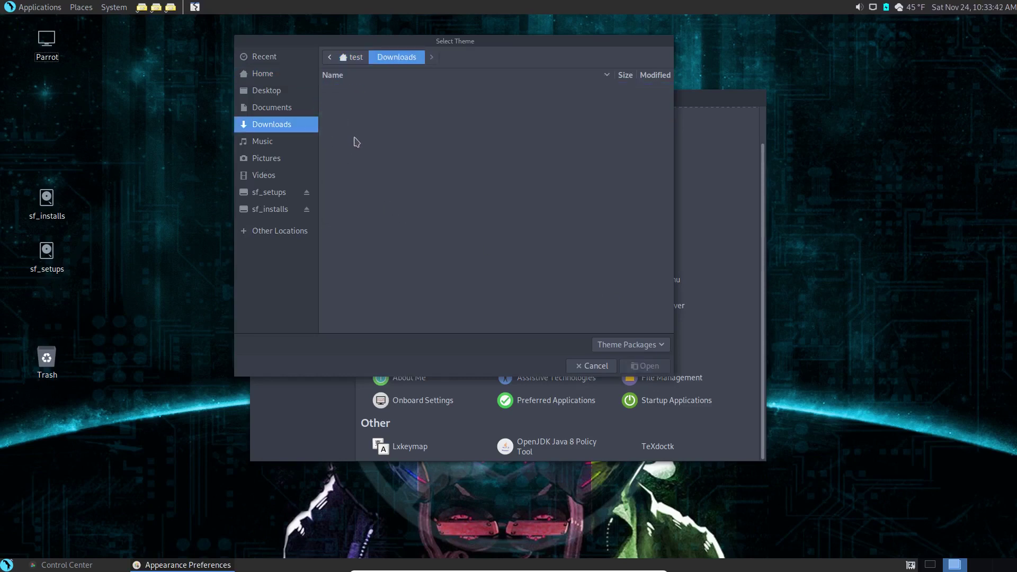
pyautogui.click(329, 63)
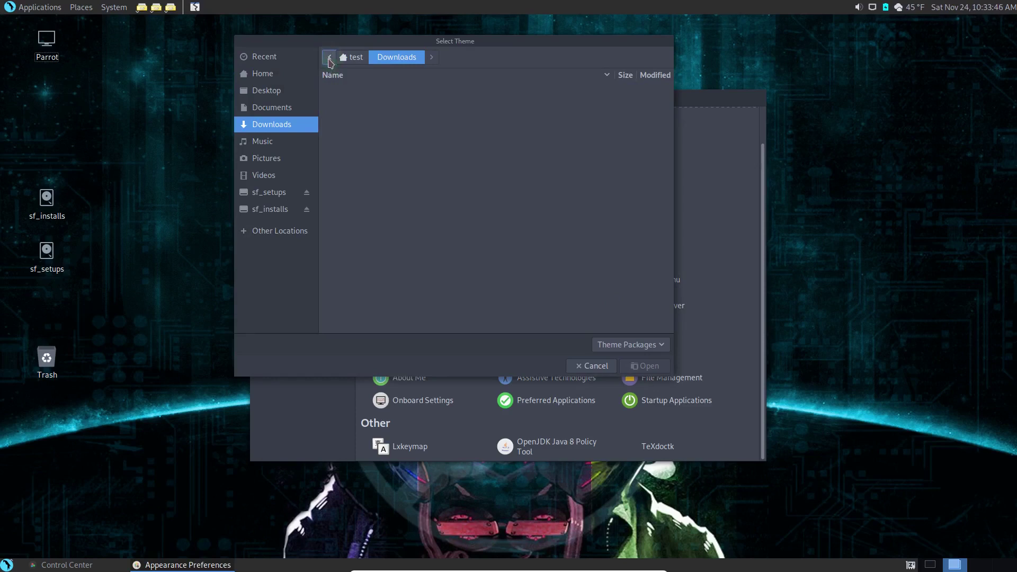
pyautogui.click(345, 57)
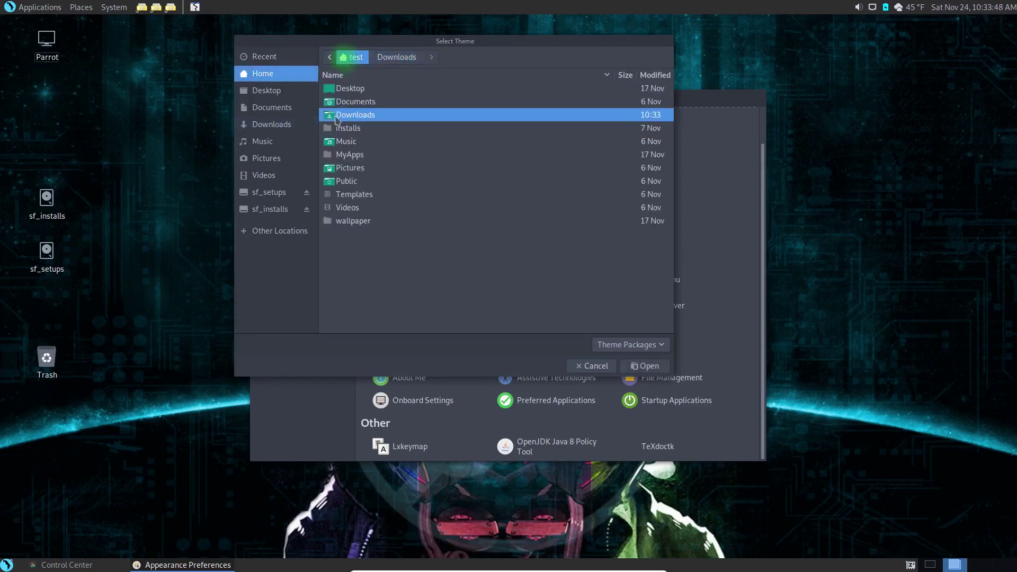
pyautogui.doubleClick(330, 115)
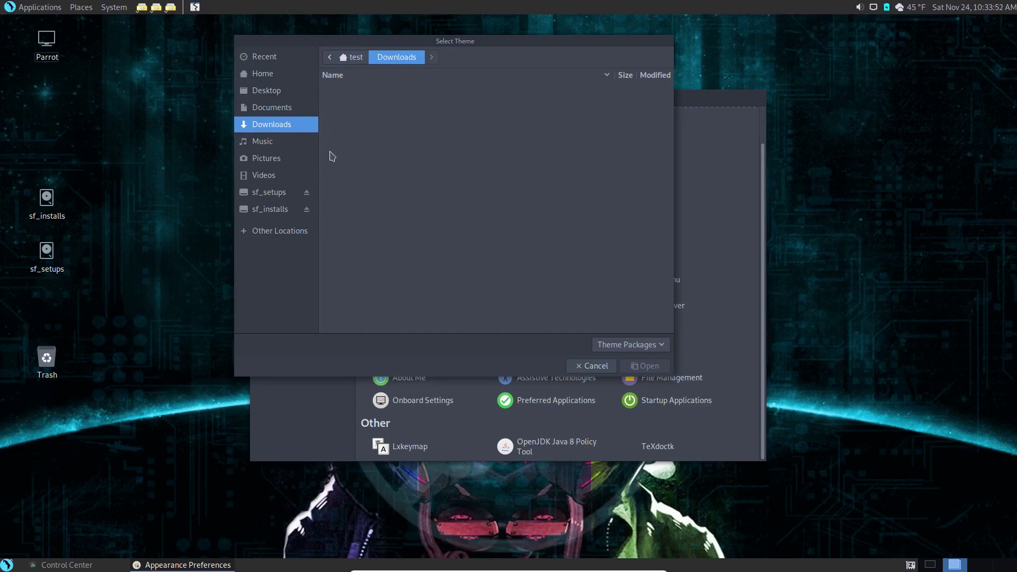
pyautogui.click(596, 367)
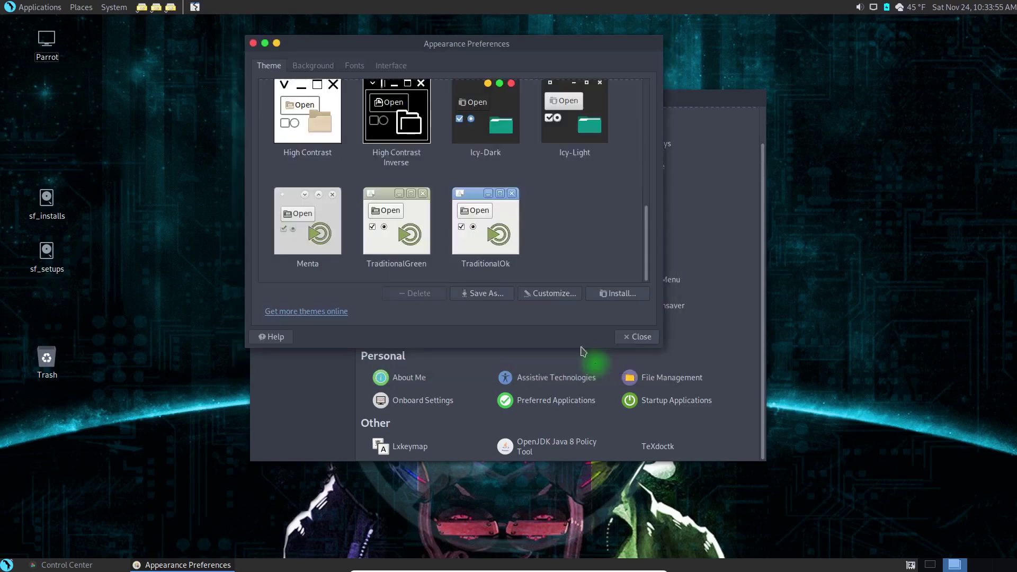
# Step: Open the Downloads folder, extract all files from Windows-10-Dark-master.zip into it and close the archive
pyautogui.click(86, 8)
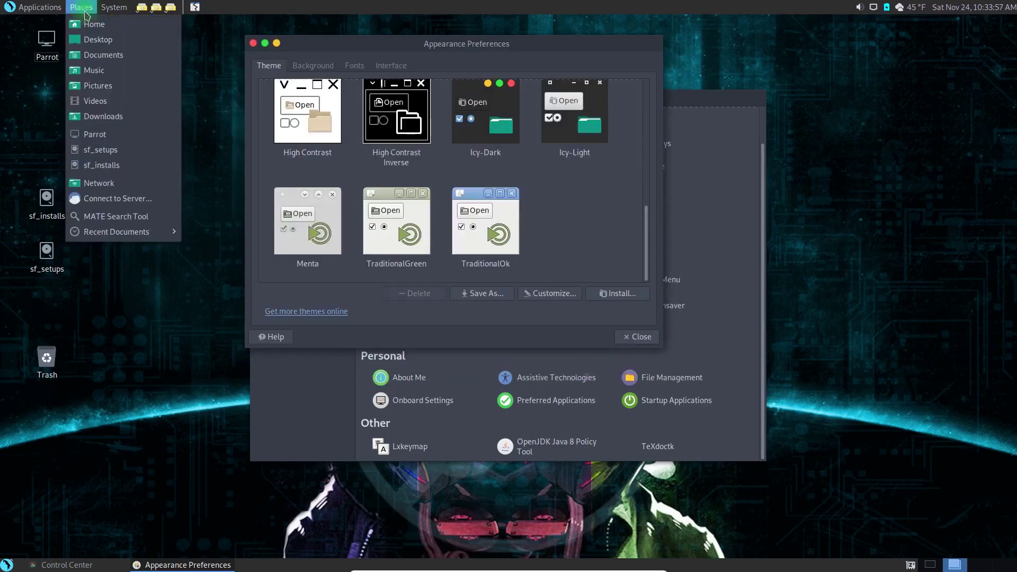
pyautogui.click(97, 123)
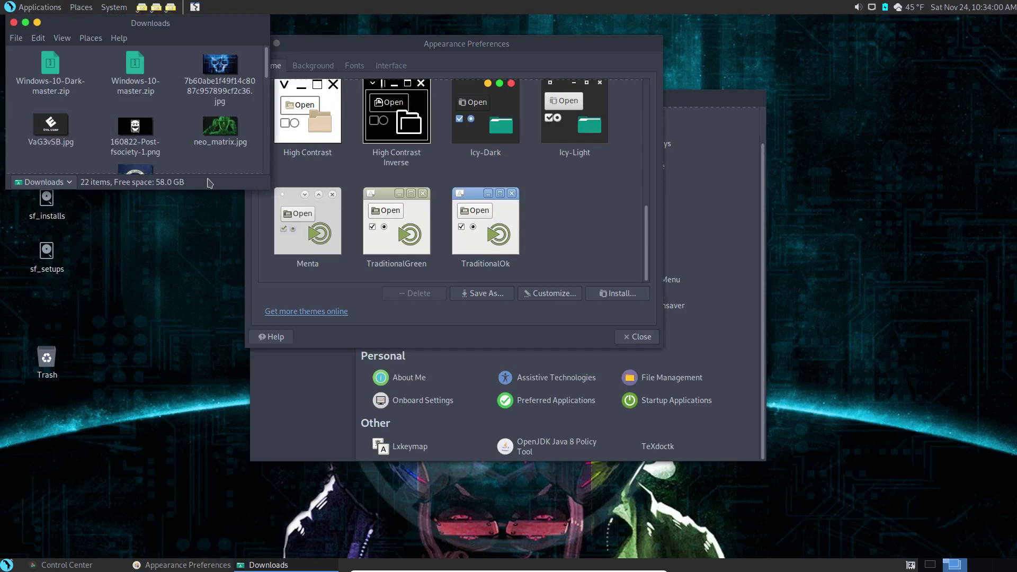
pyautogui.doubleClick(53, 71)
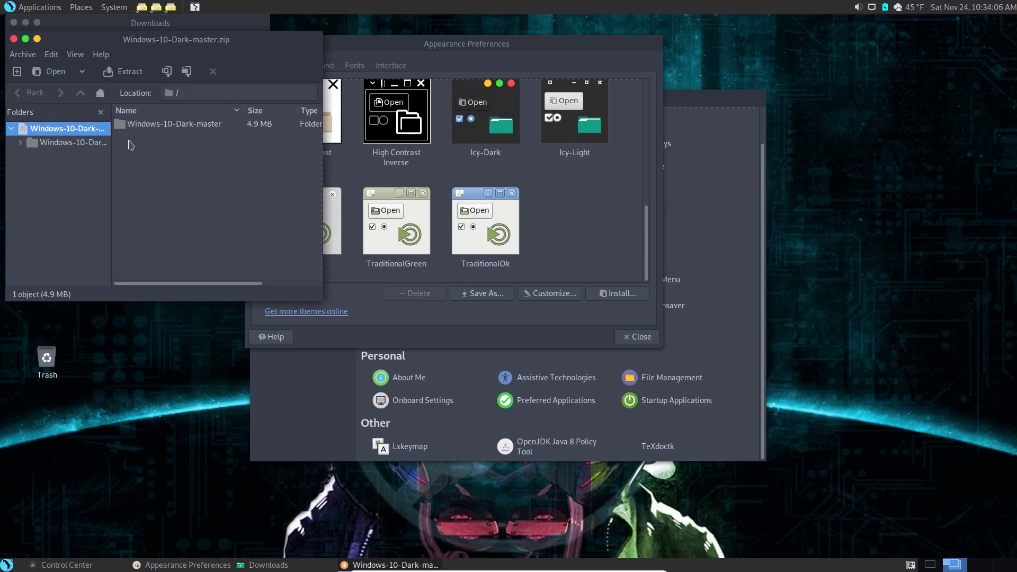
pyautogui.click(128, 72)
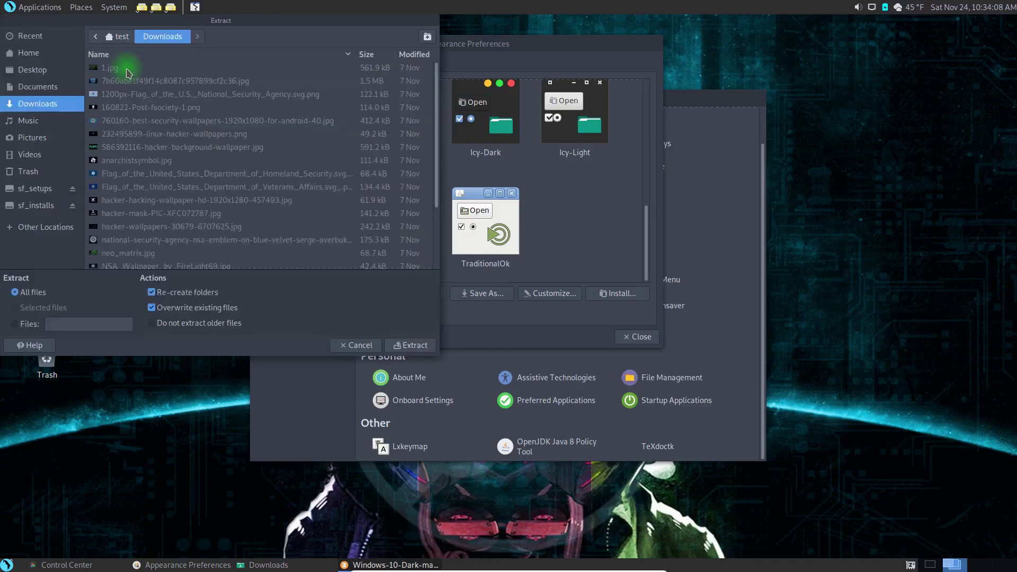
pyautogui.click(418, 350)
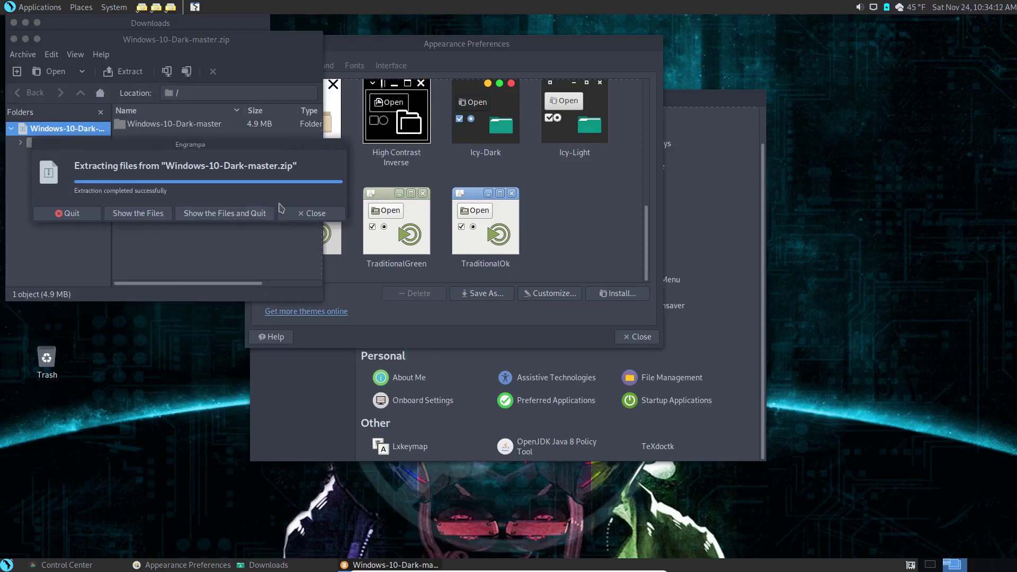
pyautogui.click(296, 215)
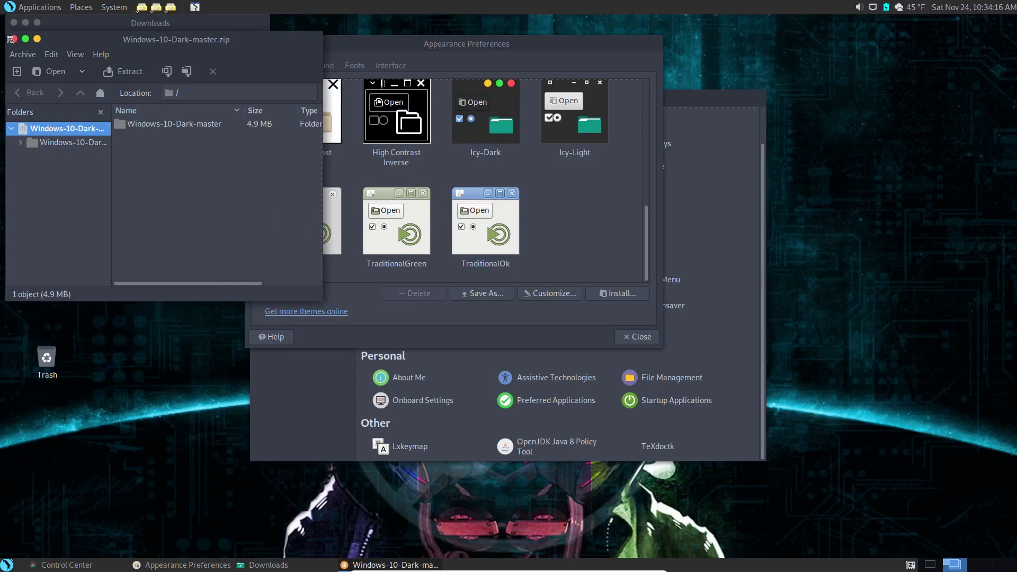
pyautogui.click(14, 39)
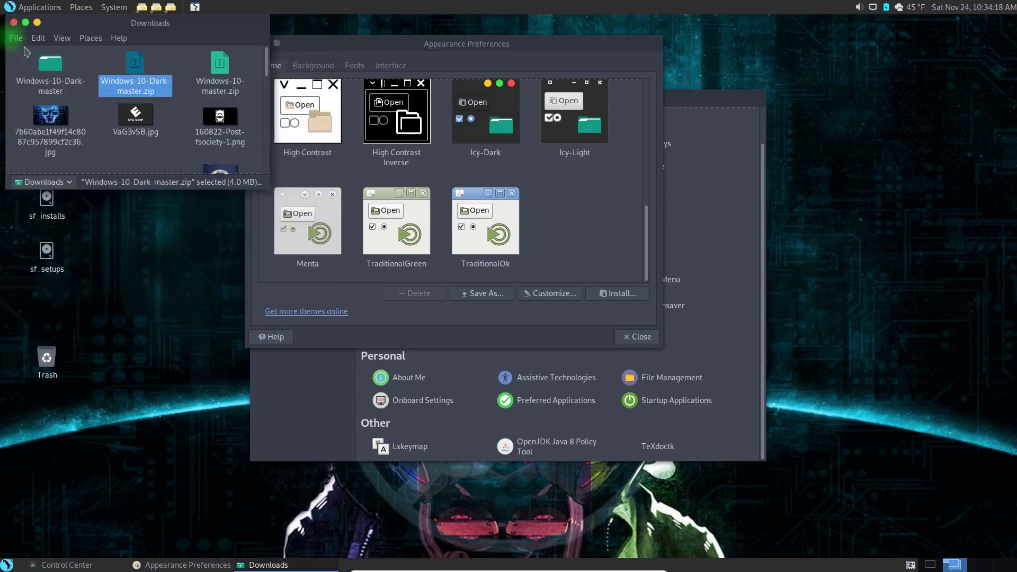
# Step: Extract all files from Windows-10-master.zip into the Downloads folder and quit the archive manager
pyautogui.doubleClick(220, 66)
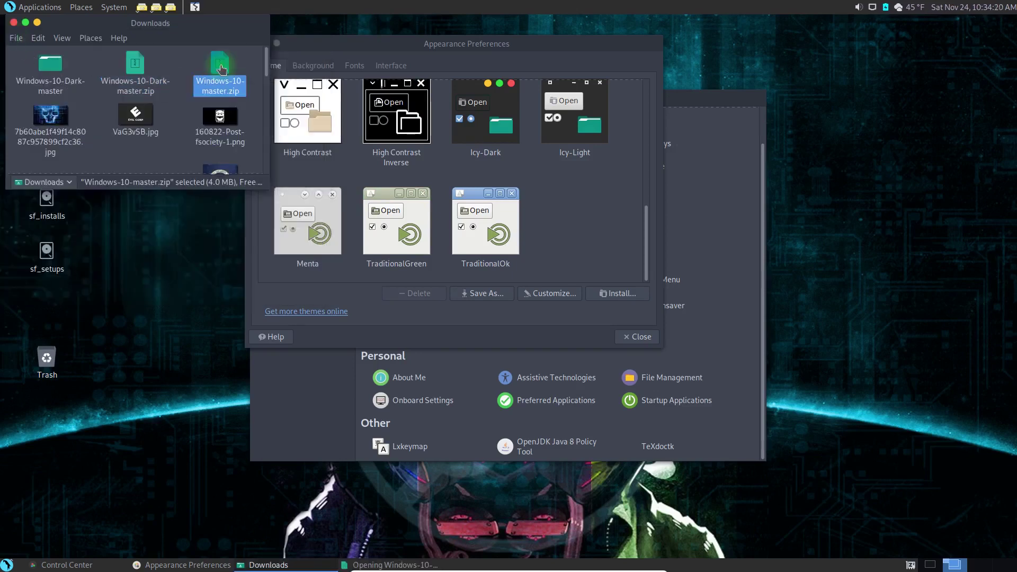
pyautogui.click(127, 71)
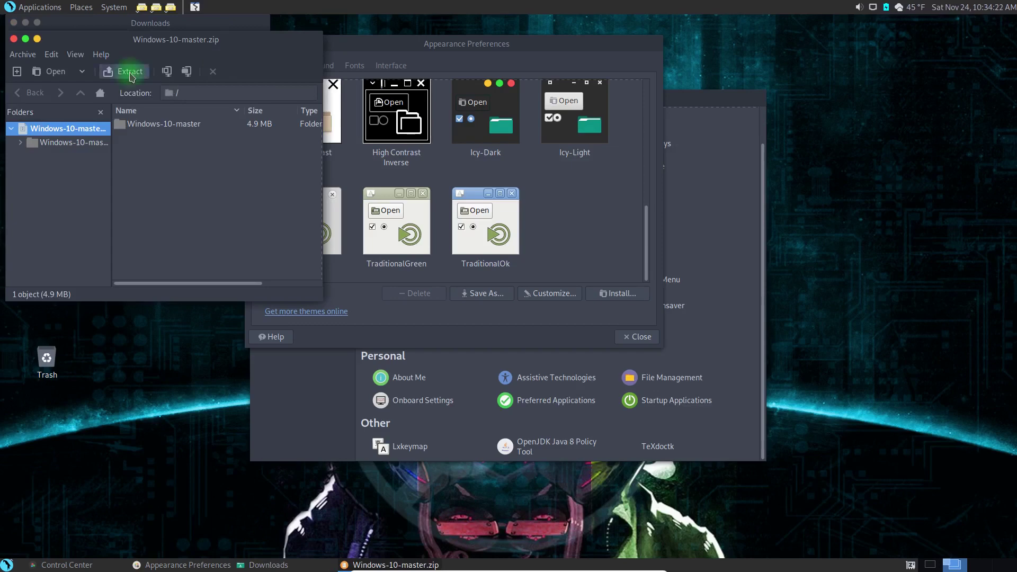
pyautogui.click(397, 347)
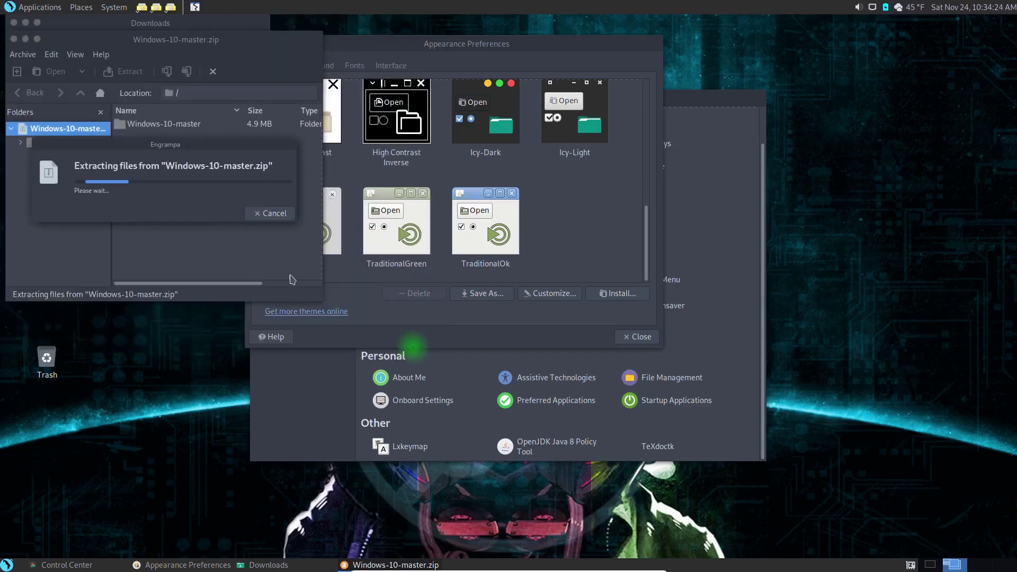
pyautogui.click(78, 213)
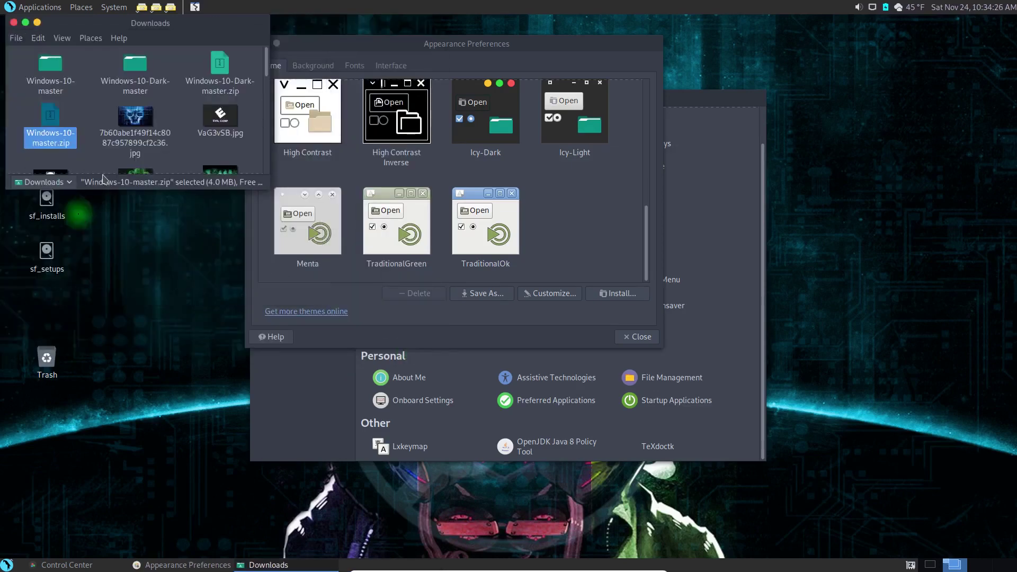
# Step: Reposition the Downloads window and look through the folder's contents
pyautogui.moveTo(109, 24); pyautogui.dragTo(127, 56)
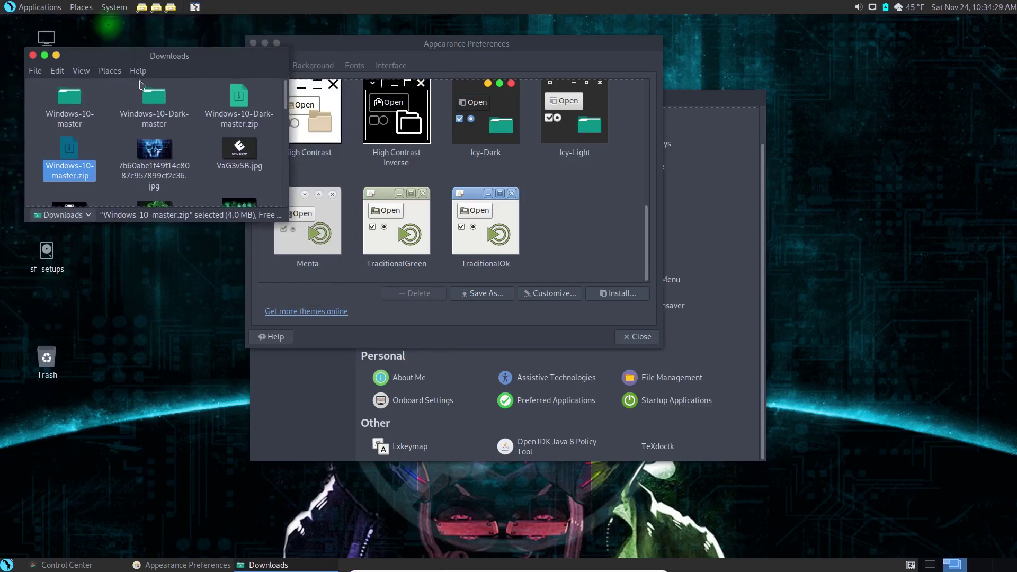
pyautogui.click(288, 225)
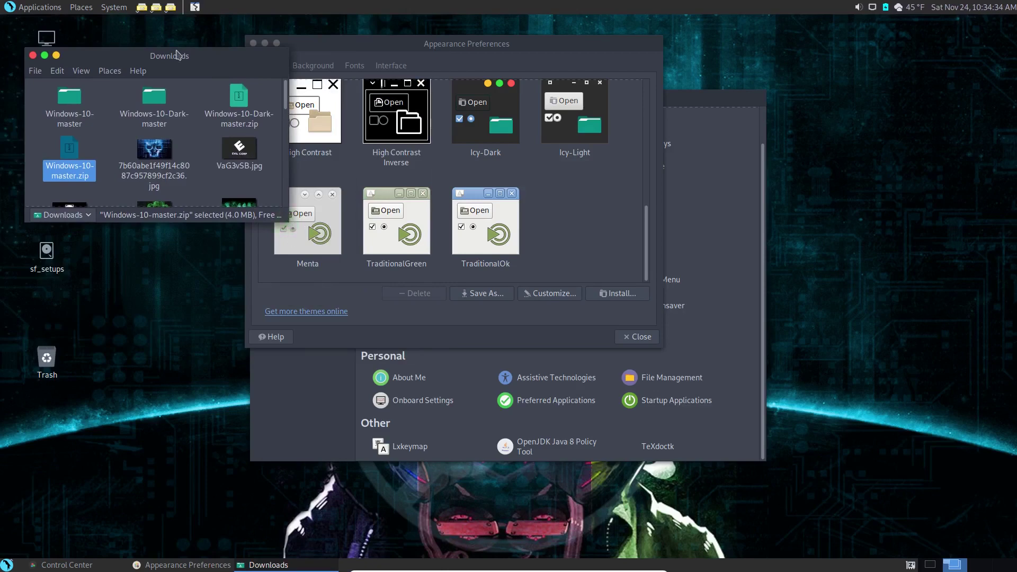
pyautogui.scroll(-5, 119, 144)
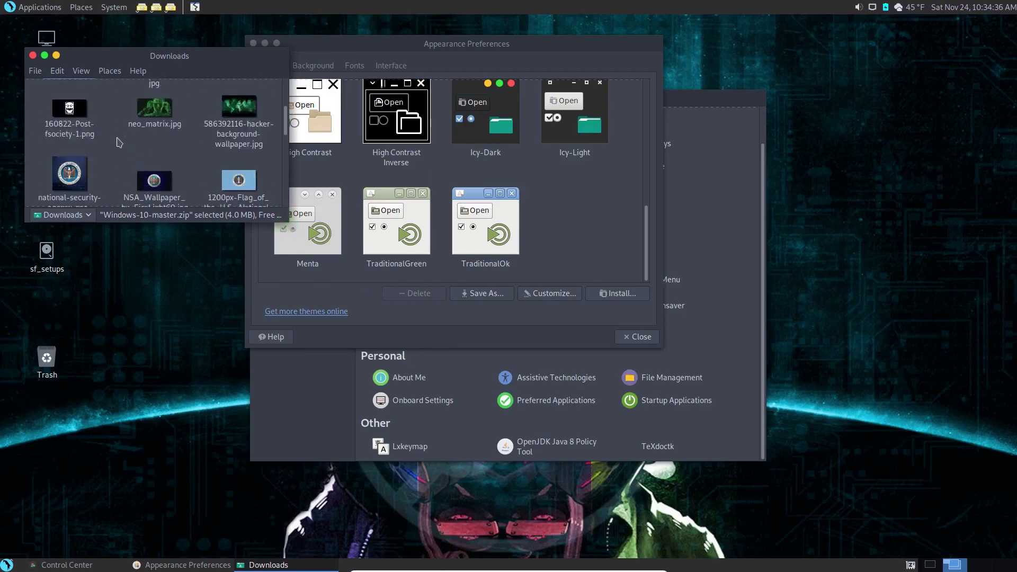
pyautogui.scroll(-5, 119, 143)
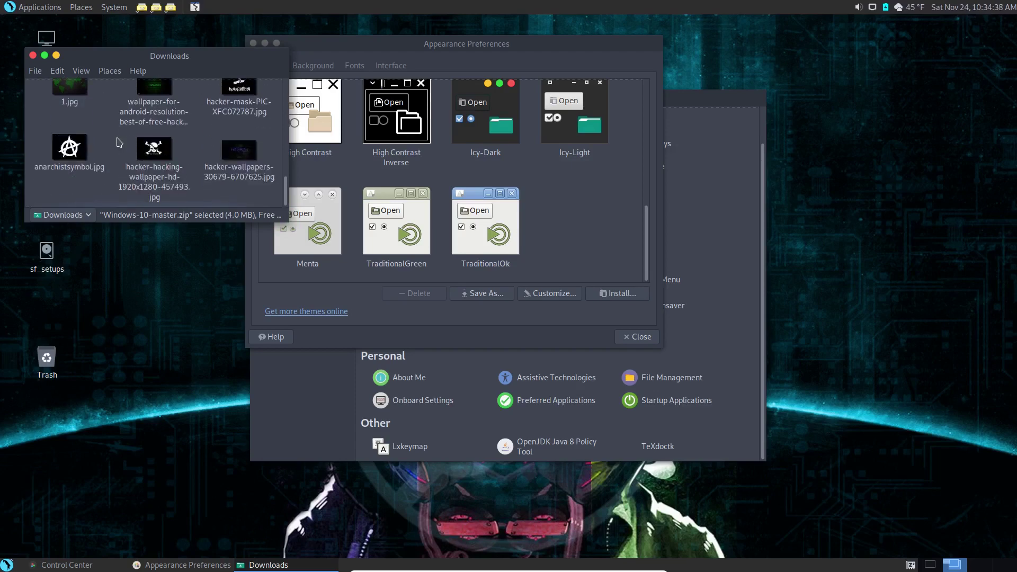
pyautogui.scroll(2, 119, 143)
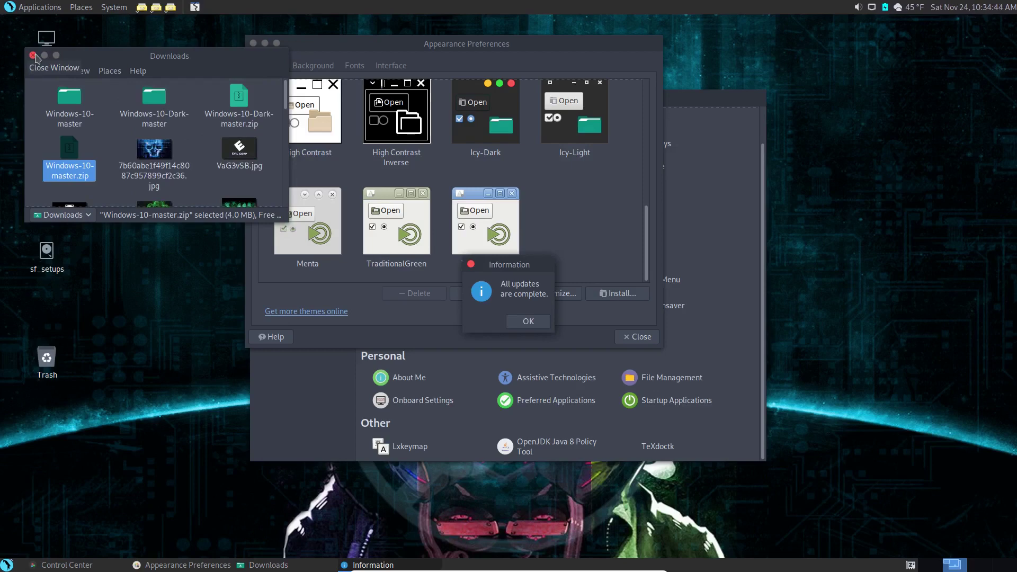
# Step: Close the Downloads window and dismiss the notice about completed updates
pyautogui.click(33, 56)
pyautogui.click(524, 328)
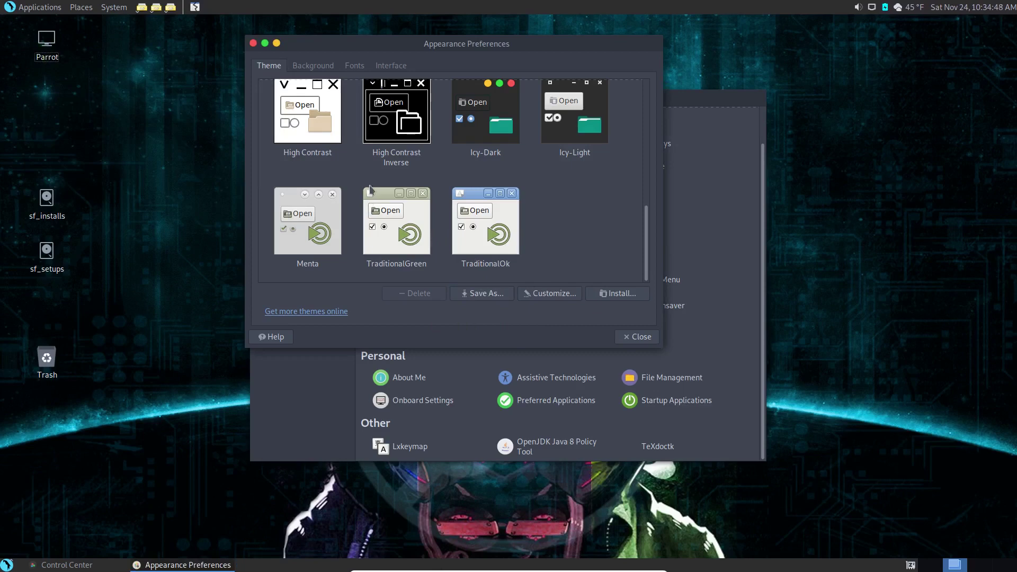
pyautogui.click(622, 292)
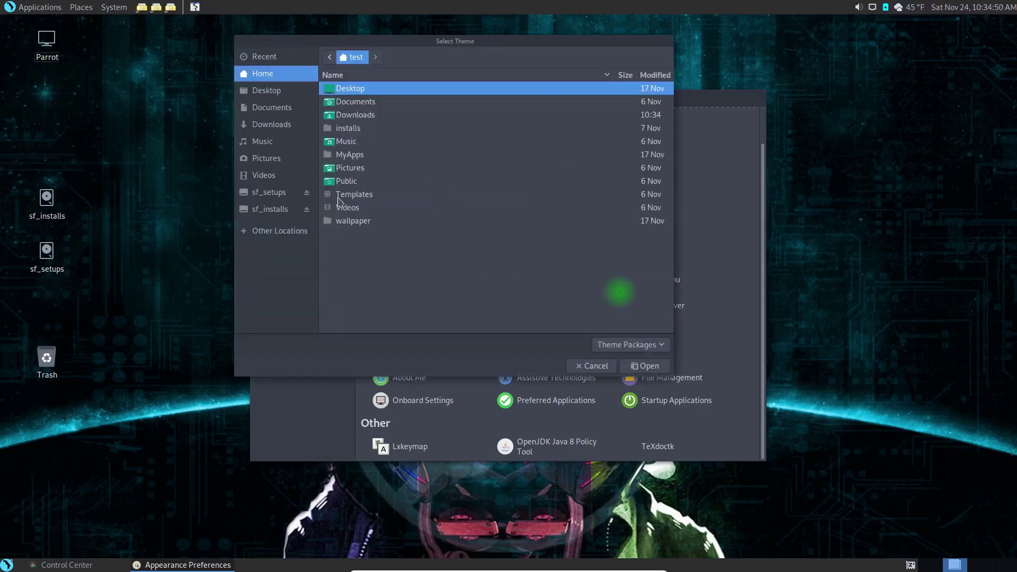
pyautogui.doubleClick(330, 115)
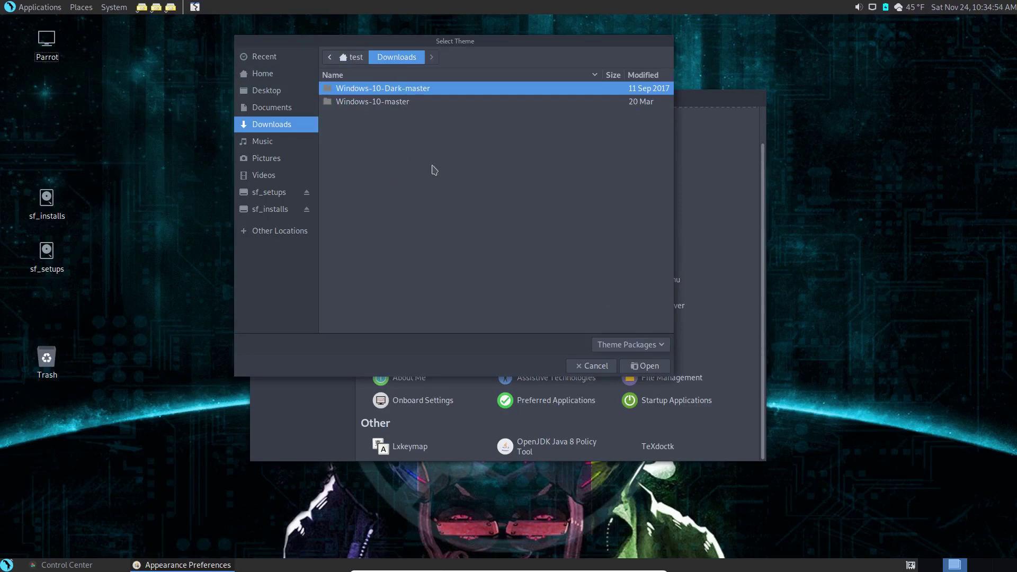
pyautogui.click(655, 367)
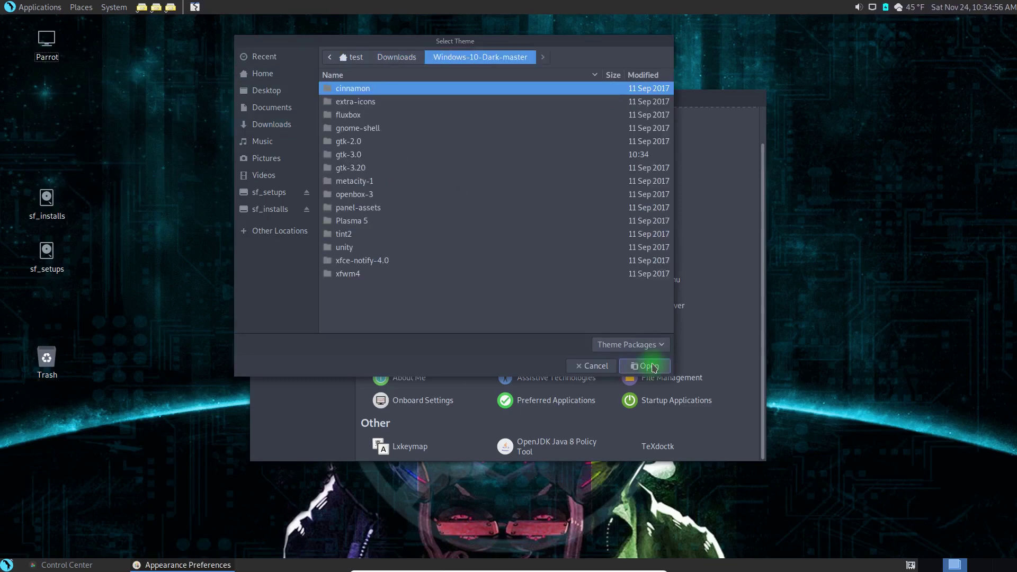
pyautogui.click(344, 157)
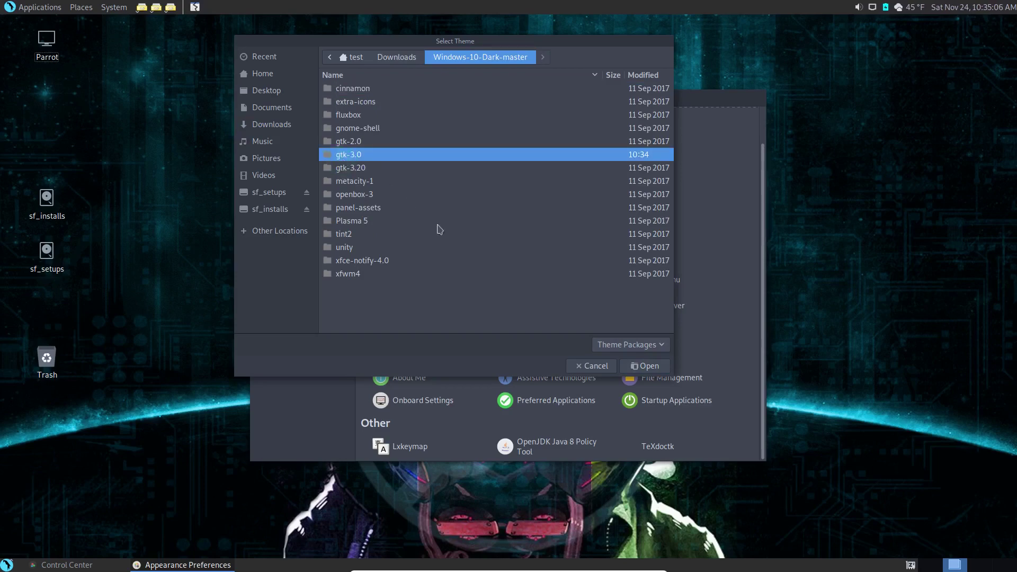
pyautogui.click(646, 367)
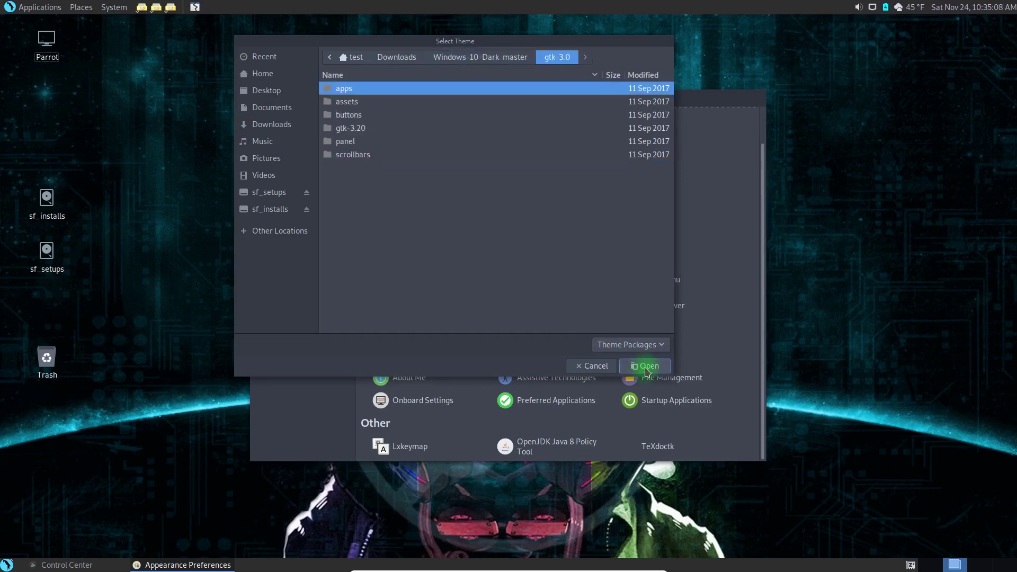
pyautogui.click(593, 365)
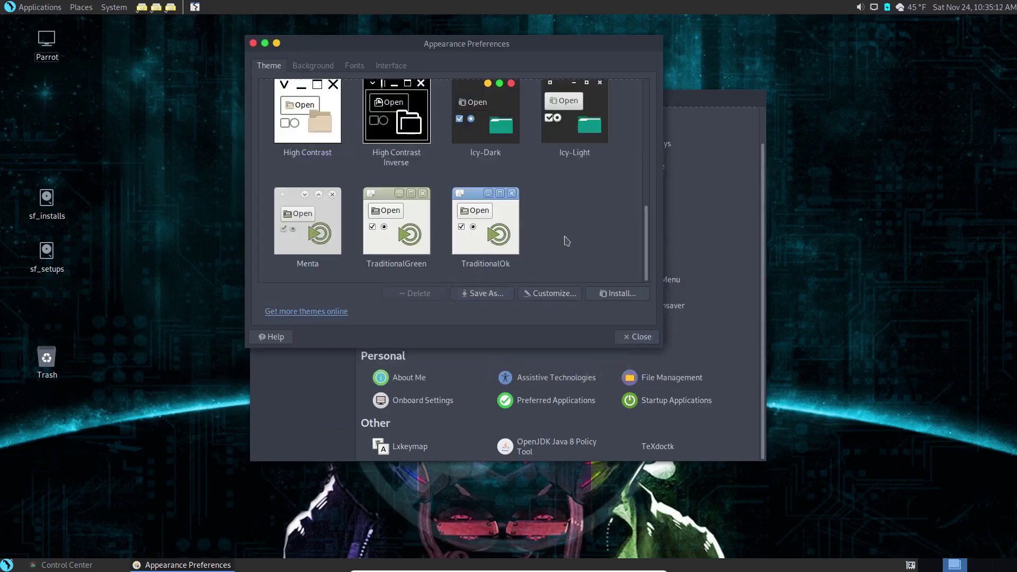
# Step: Apply the Blue-Submarine theme to the desktop and shift the Appearance Preferences window aside
pyautogui.scroll(10, 581, 237)
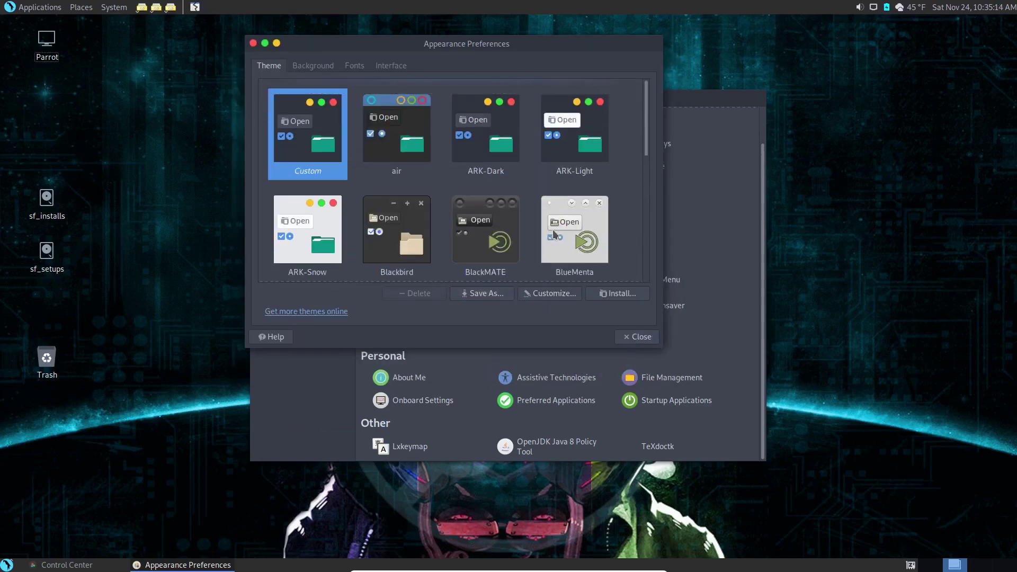
pyautogui.click(327, 215)
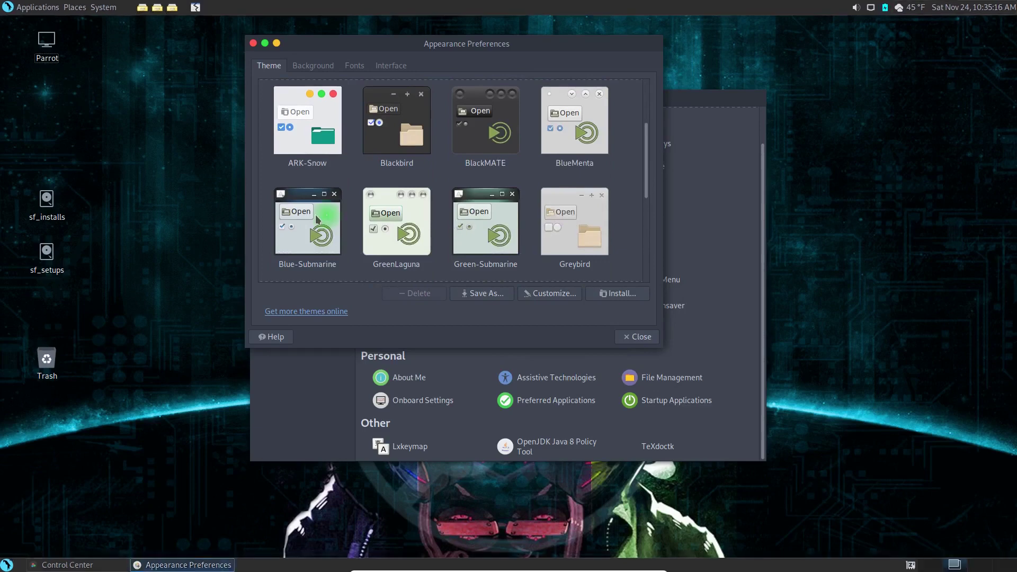
pyautogui.click(390, 44)
pyautogui.moveTo(391, 44); pyautogui.dragTo(442, 60)
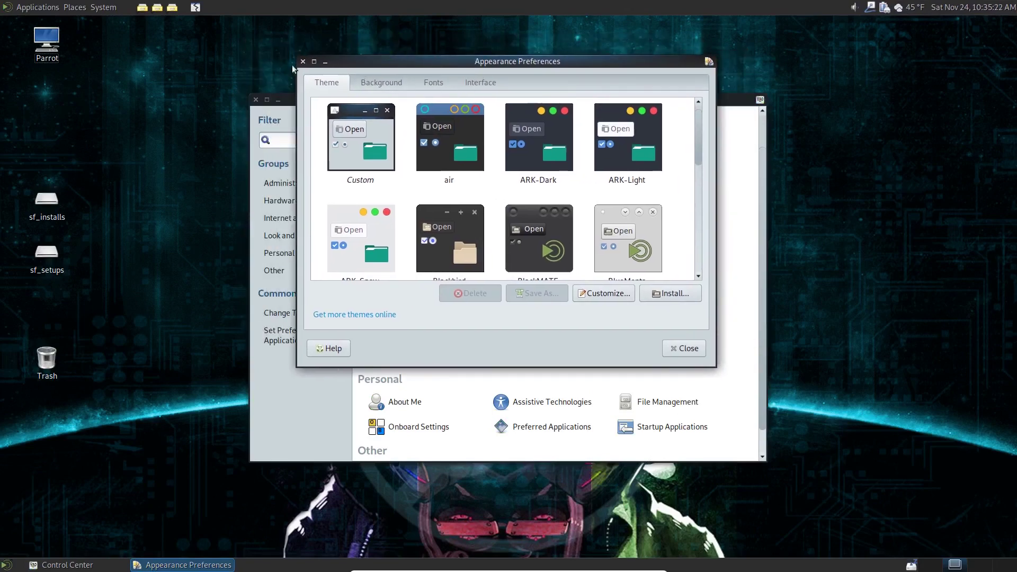
# Step: Look through the Applications menu and its category submenus, such as Anon Surf, Games and Graphics, to check how the theme renders them
pyautogui.click(20, 10)
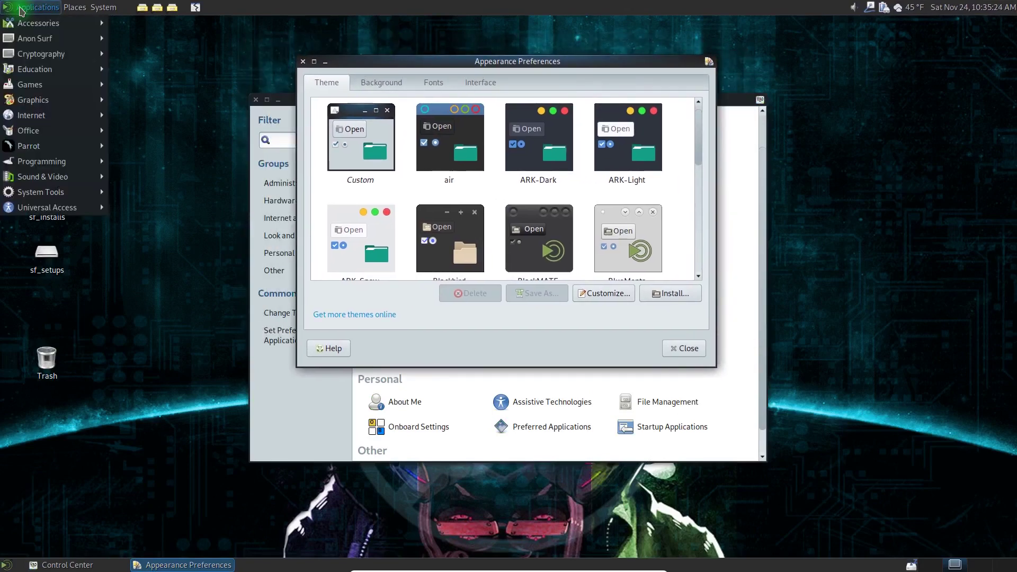
pyautogui.click(20, 10)
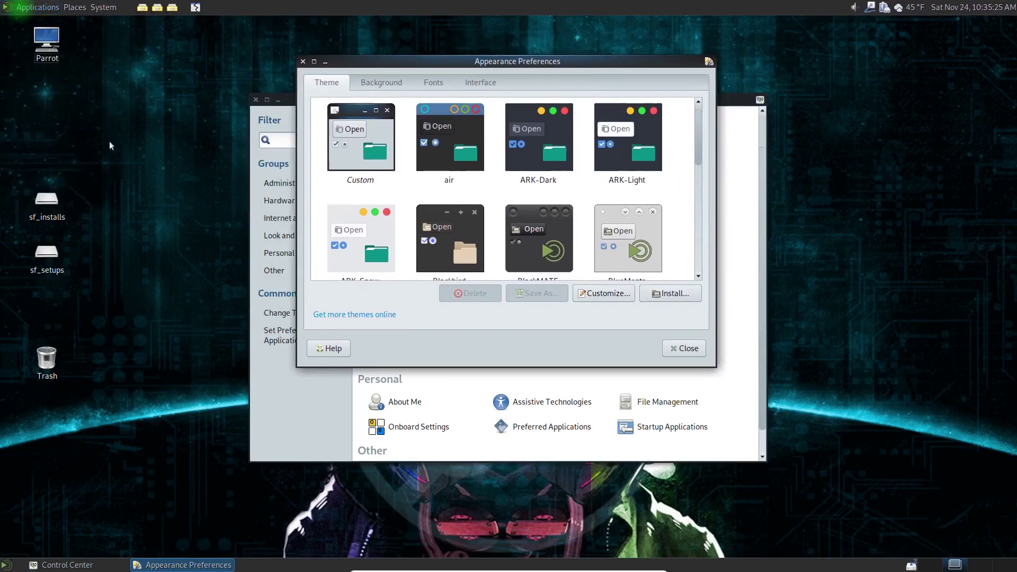
pyautogui.click(11, 567)
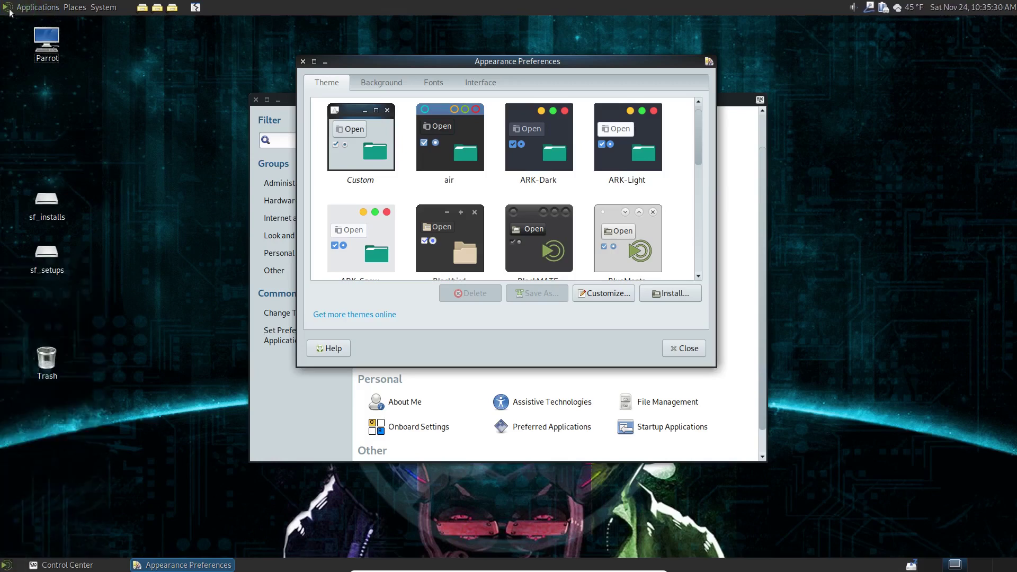
pyautogui.click(37, 7)
pyautogui.moveTo(46, 24)
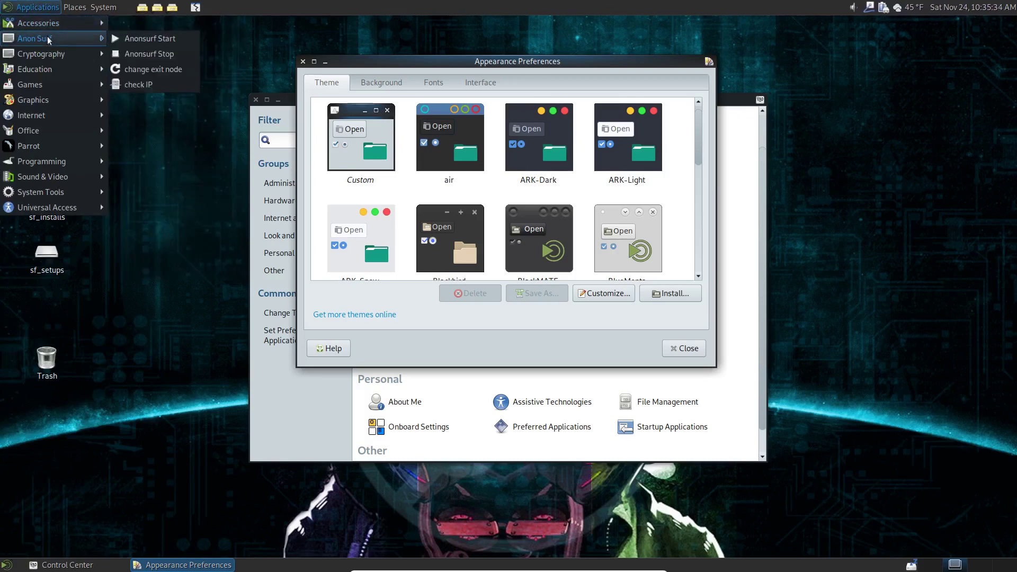
pyautogui.moveTo(48, 55)
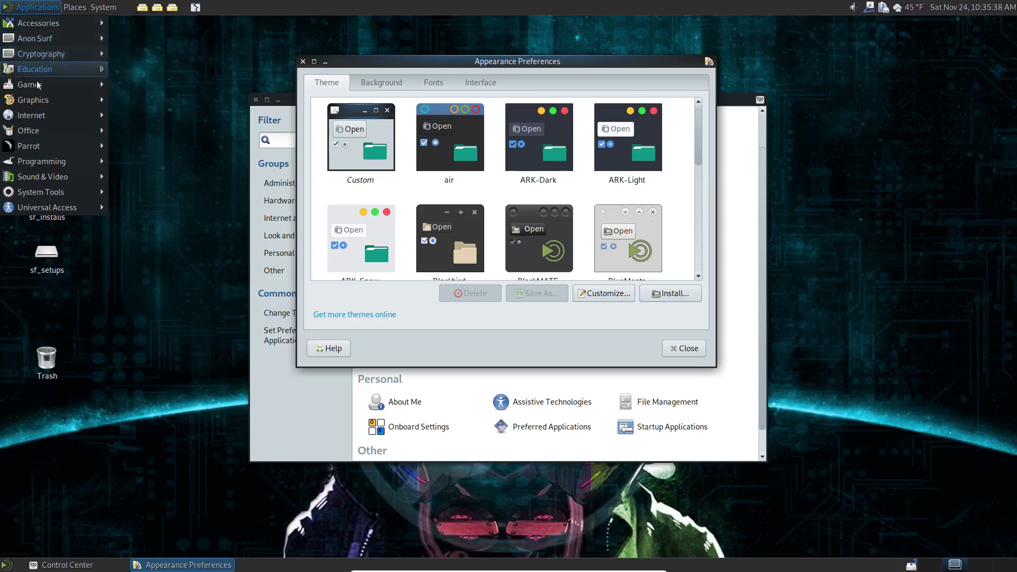
pyautogui.moveTo(13, 43)
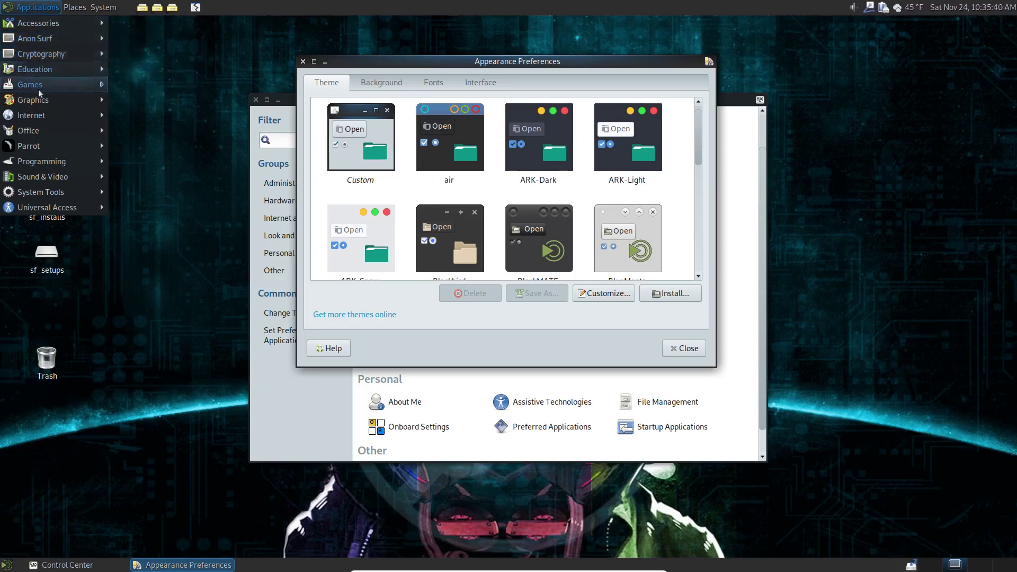
pyautogui.moveTo(44, 101)
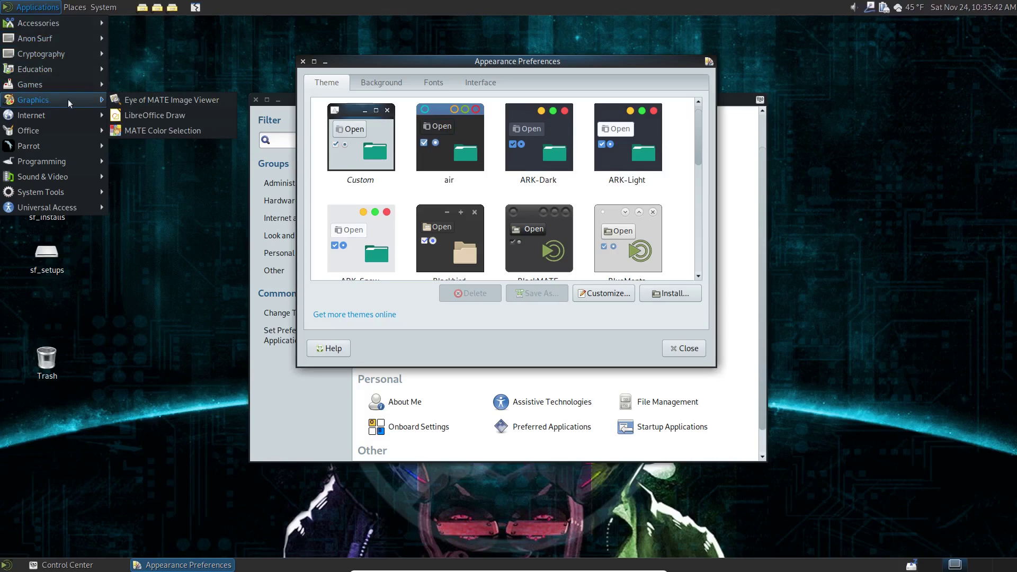
pyautogui.click(227, 88)
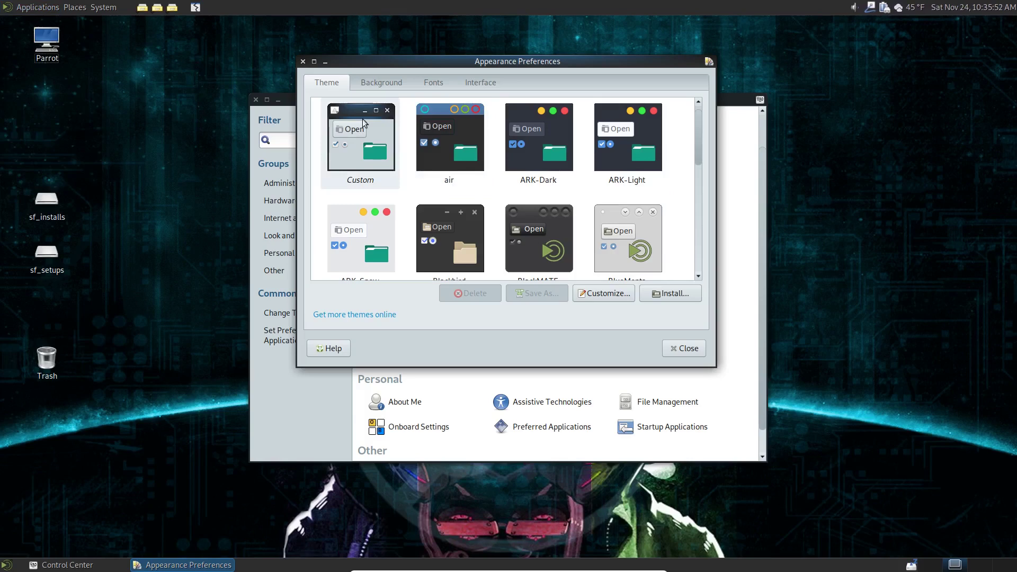
# Step: Browse the available desktop backgrounds and set the blue glowing circuit board image as wallpaper
pyautogui.click(384, 85)
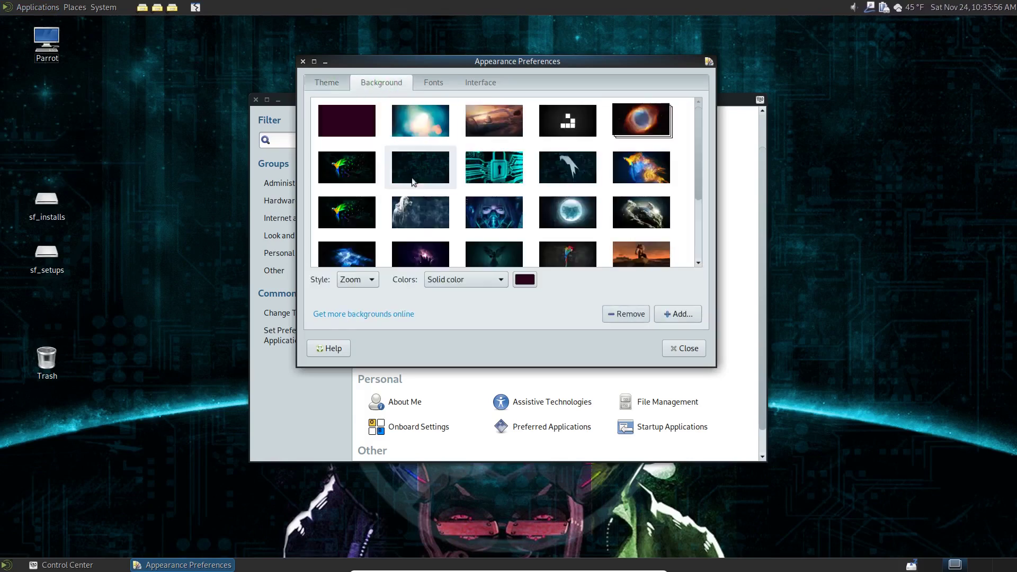
pyautogui.scroll(-2, 473, 189)
pyautogui.scroll(-2, 472, 188)
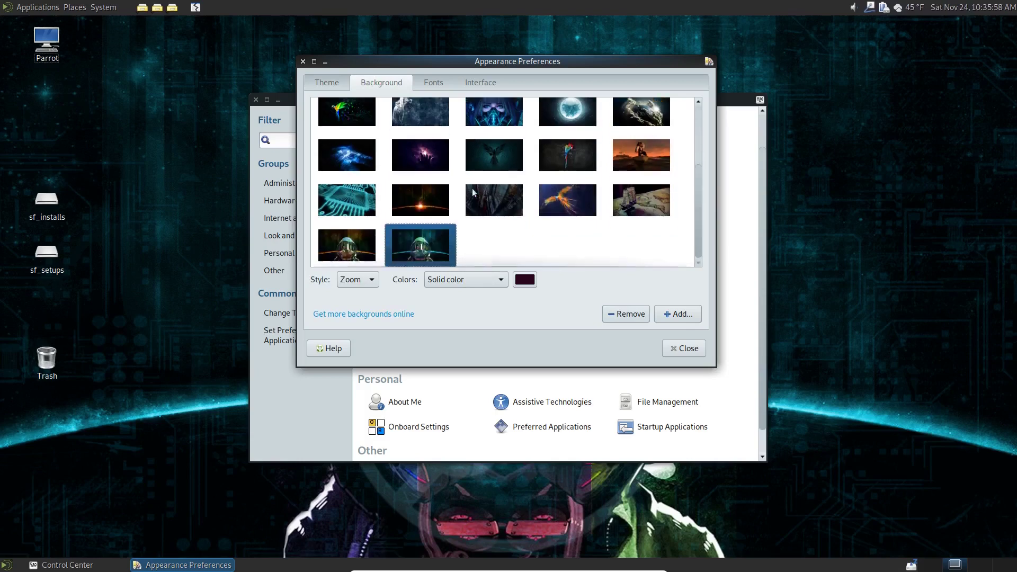
pyautogui.scroll(4, 472, 189)
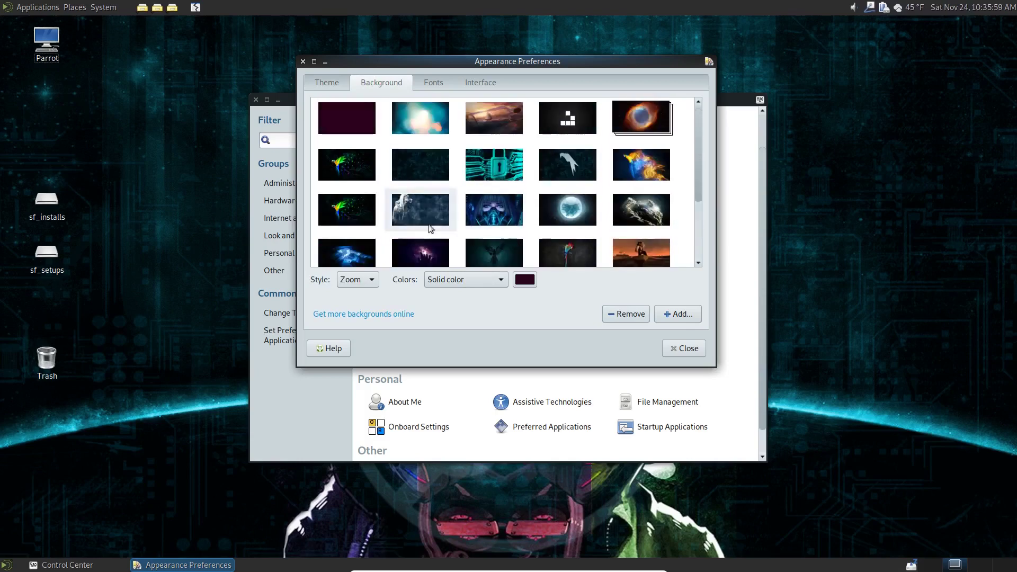
pyautogui.click(335, 256)
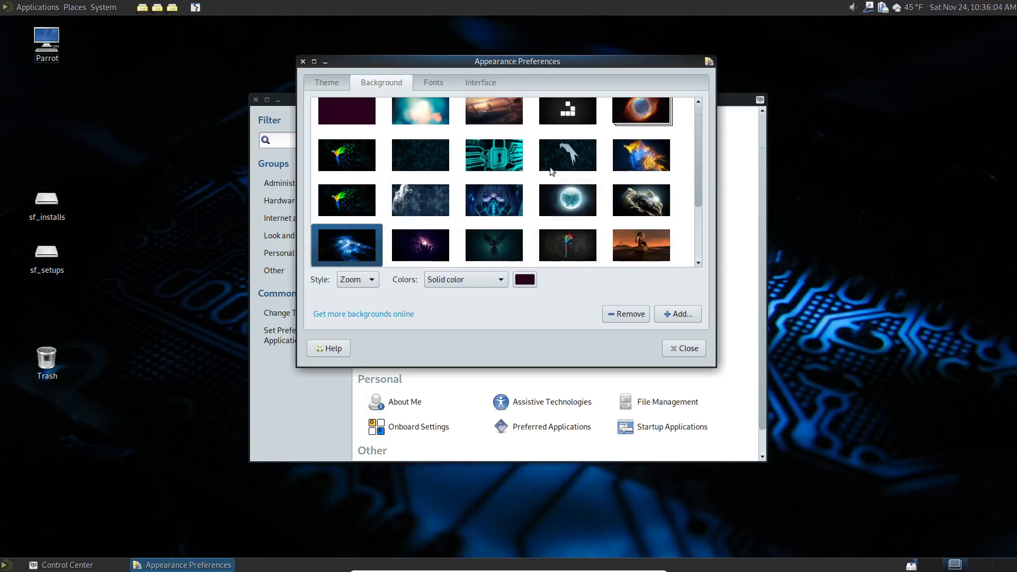
# Step: View the font settings and the interface settings of the desktop appearance, and return to the theme list
pyautogui.click(435, 82)
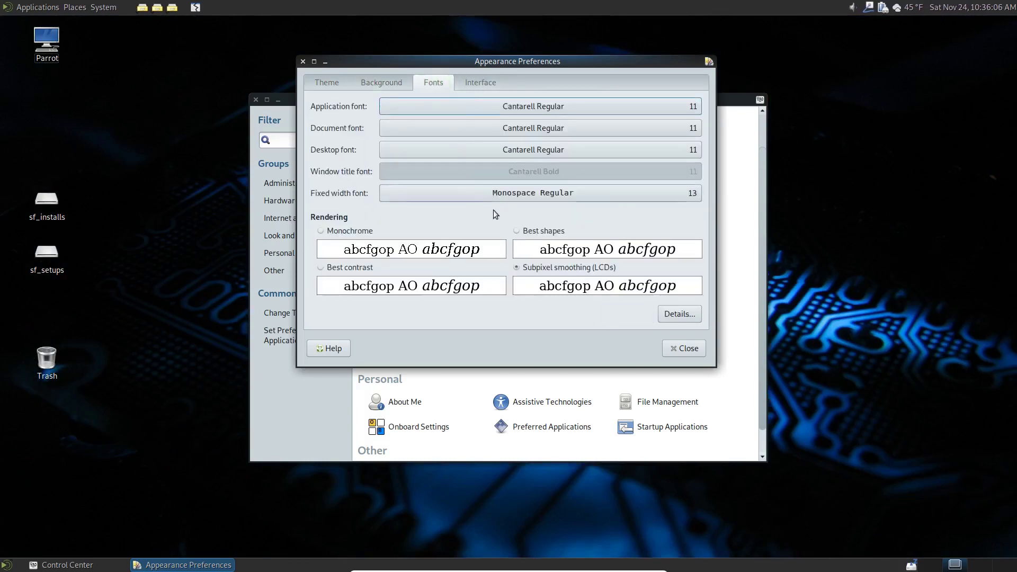
pyautogui.click(473, 87)
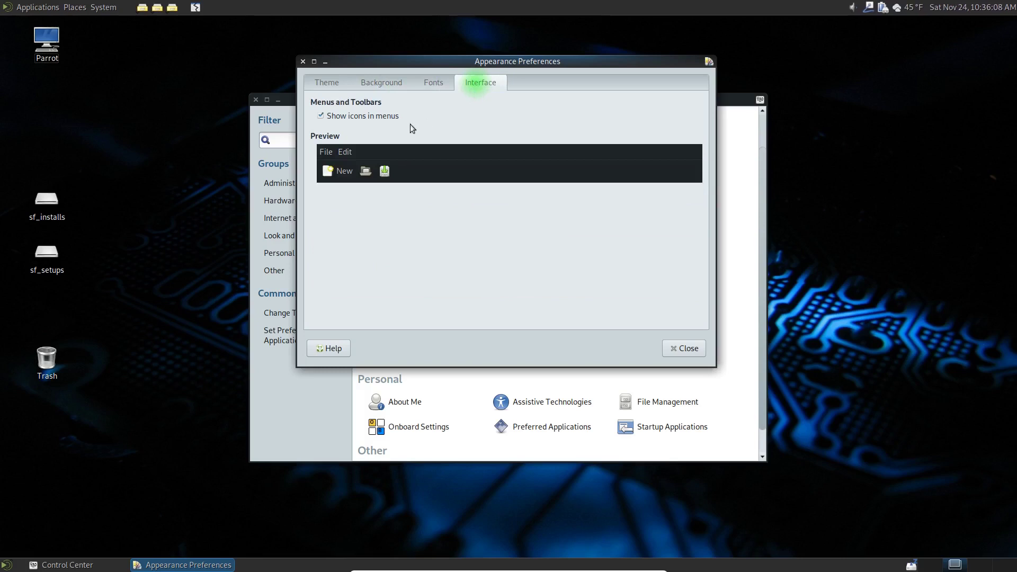
pyautogui.click(335, 83)
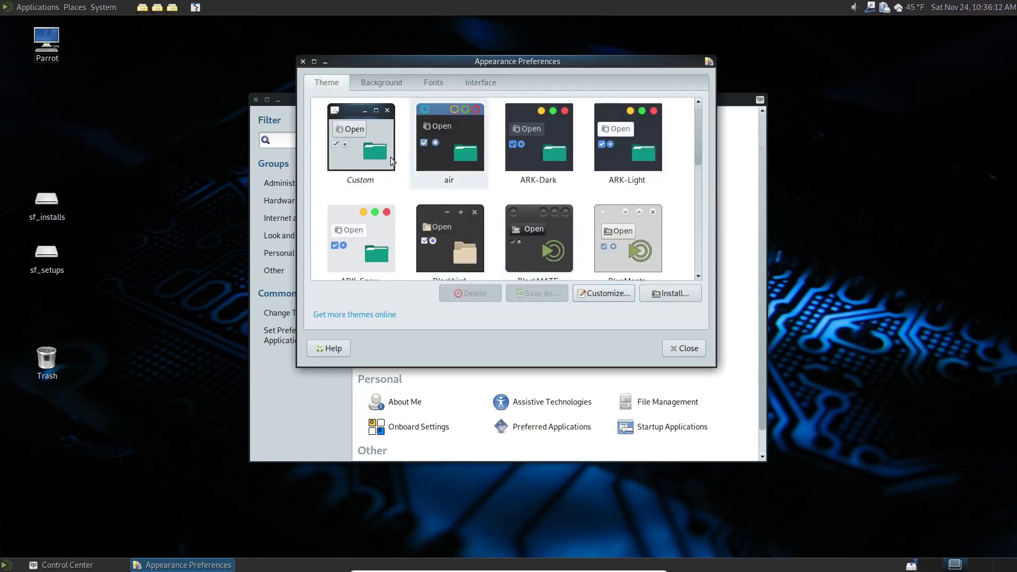
# Step: Apply the Custom theme, the first entry in the theme list
pyautogui.click(369, 149)
pyautogui.scroll(-3, 369, 150)
pyautogui.click(370, 151)
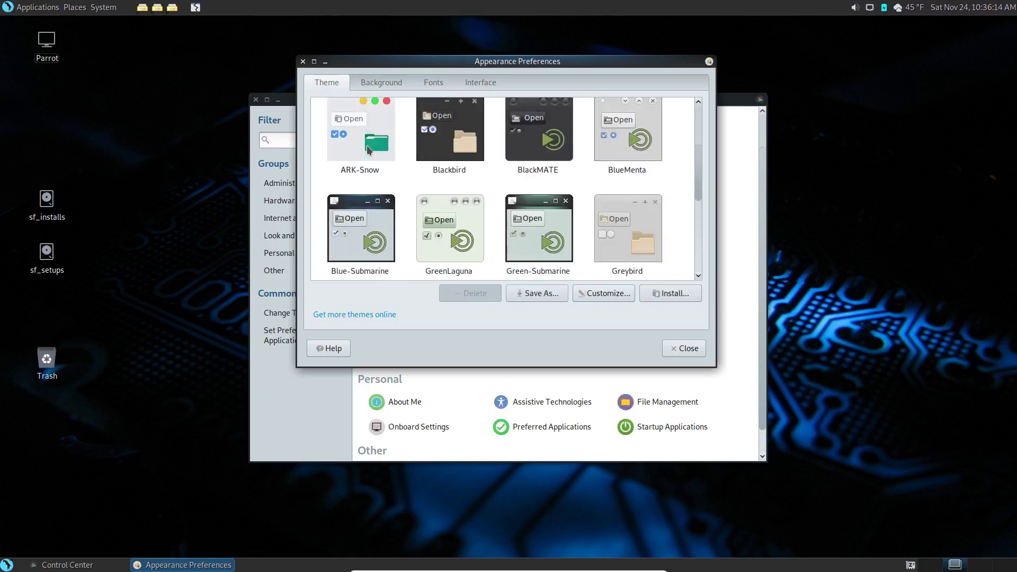
pyautogui.scroll(2, 380, 170)
pyautogui.click(380, 150)
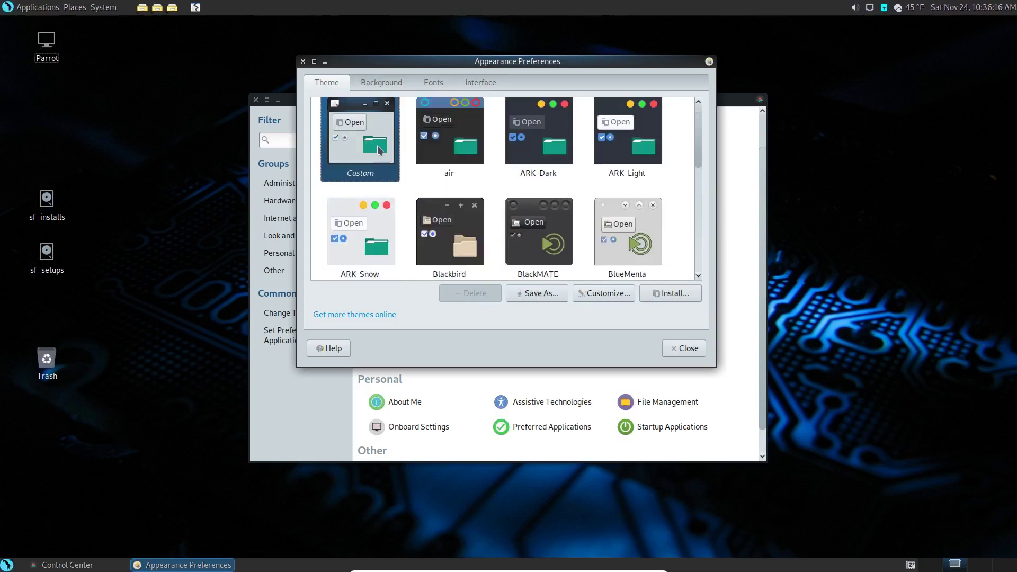
# Step: Look through the available control styles in the Custom theme's customization settings and close them
pyautogui.click(608, 294)
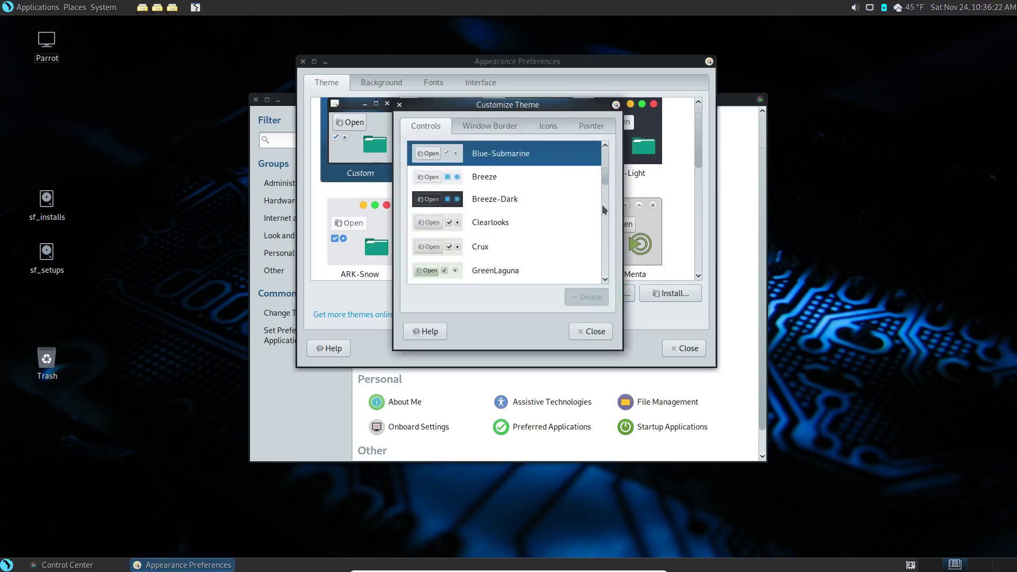
pyautogui.moveTo(607, 176); pyautogui.dragTo(606, 288)
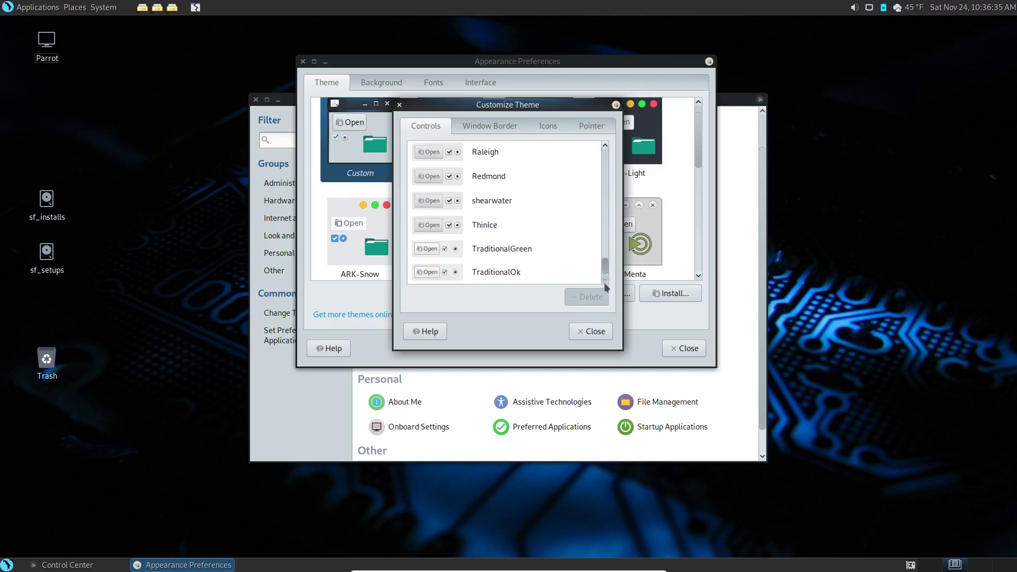
pyautogui.click(587, 331)
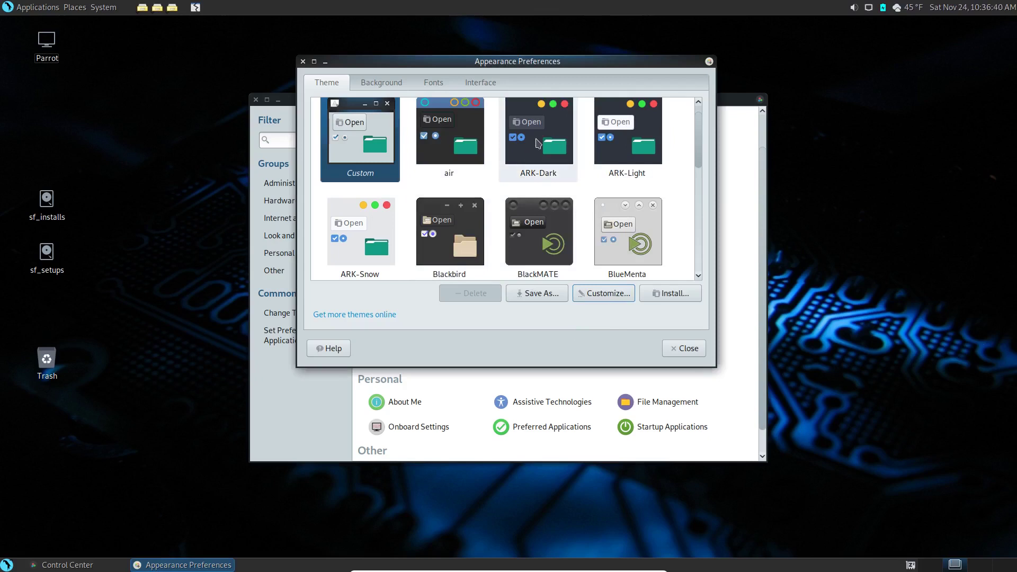
# Step: Try out the ARK-Dark, BlackMATE and Blackbird desktop themes one after another
pyautogui.click(538, 143)
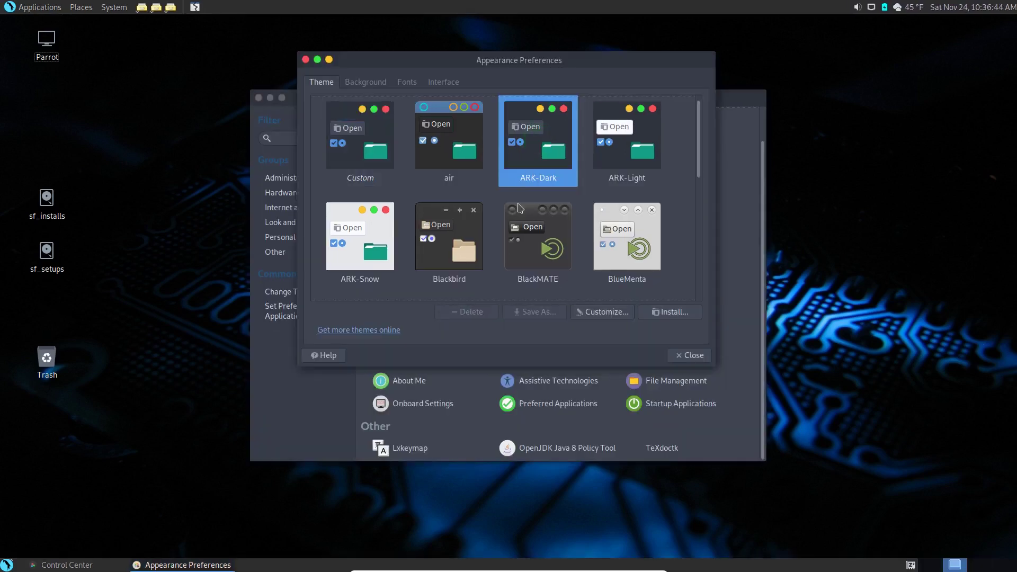
pyautogui.click(524, 245)
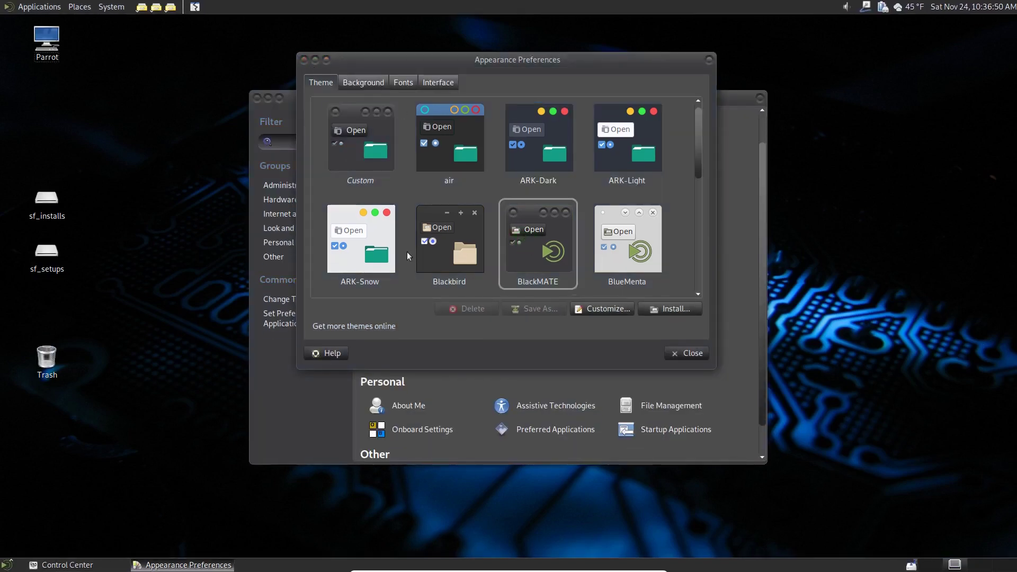
pyautogui.click(431, 250)
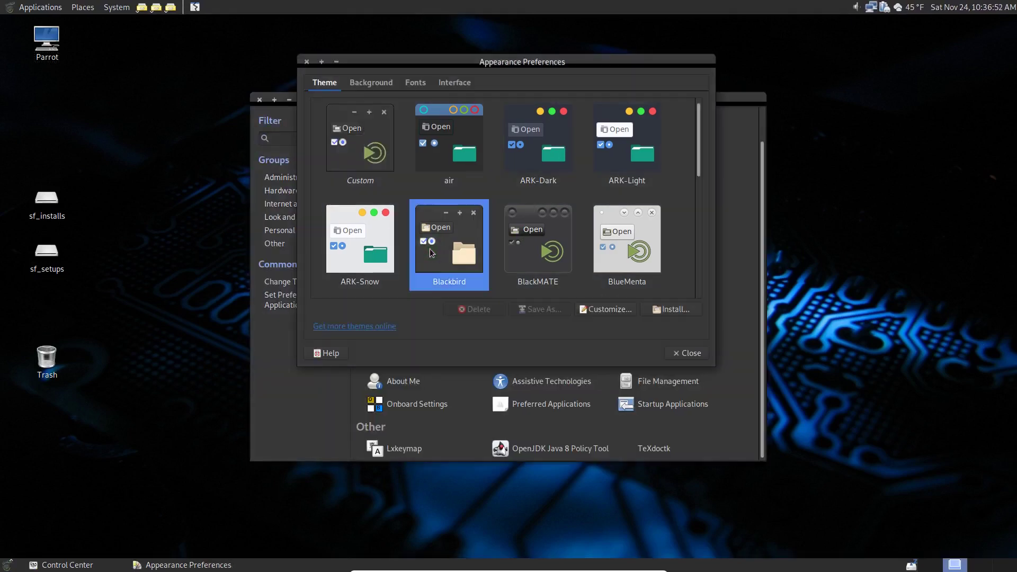
# Step: Look through more of the theme list and try the BlueMenta theme
pyautogui.scroll(-2, 465, 240)
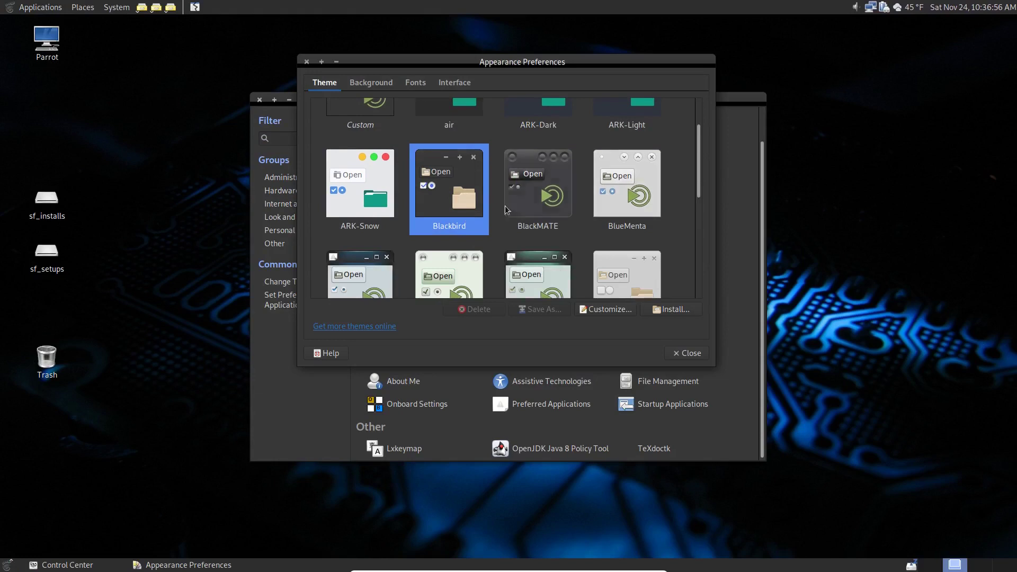
pyautogui.scroll(-3, 406, 219)
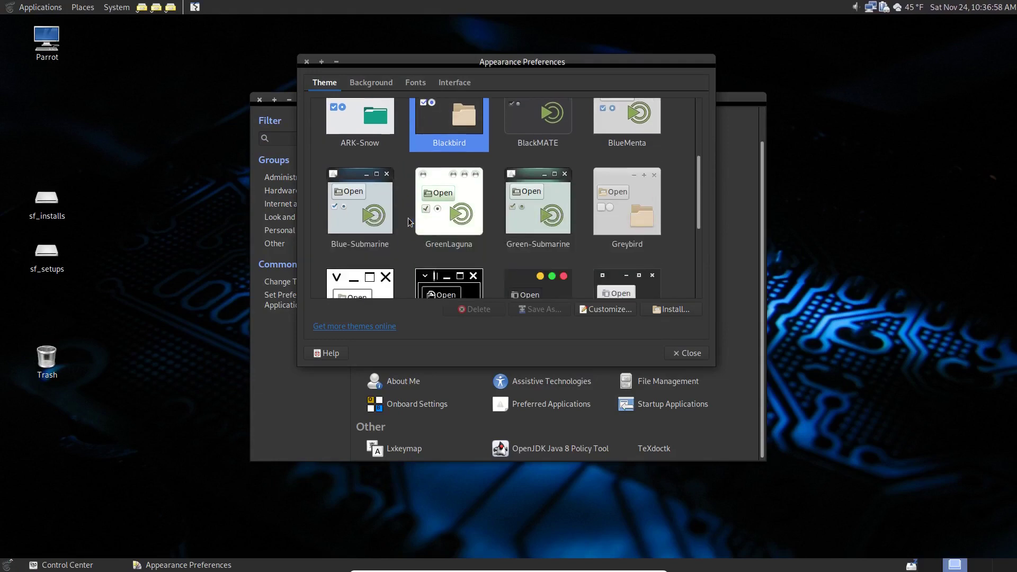
pyautogui.scroll(5, 408, 220)
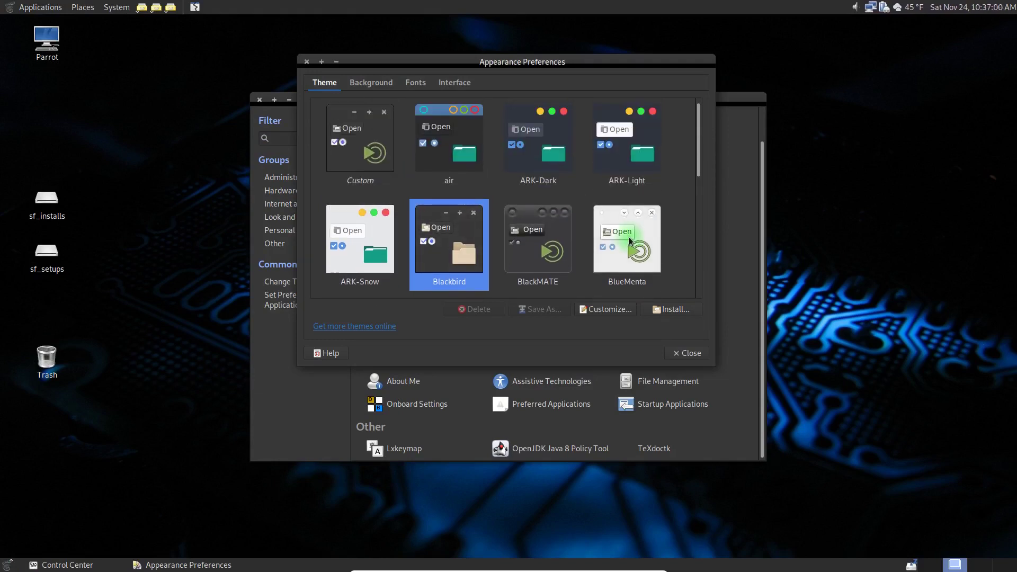
pyautogui.click(629, 237)
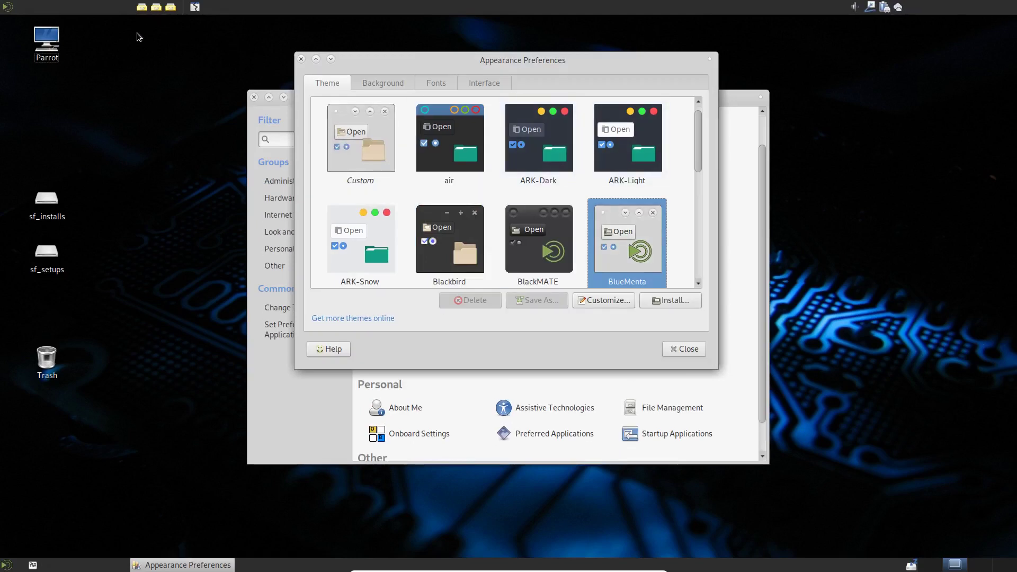
# Step: Open the Parrot computer folder from the desktop to examine the theme's look on its window, and close it
pyautogui.doubleClick(46, 41)
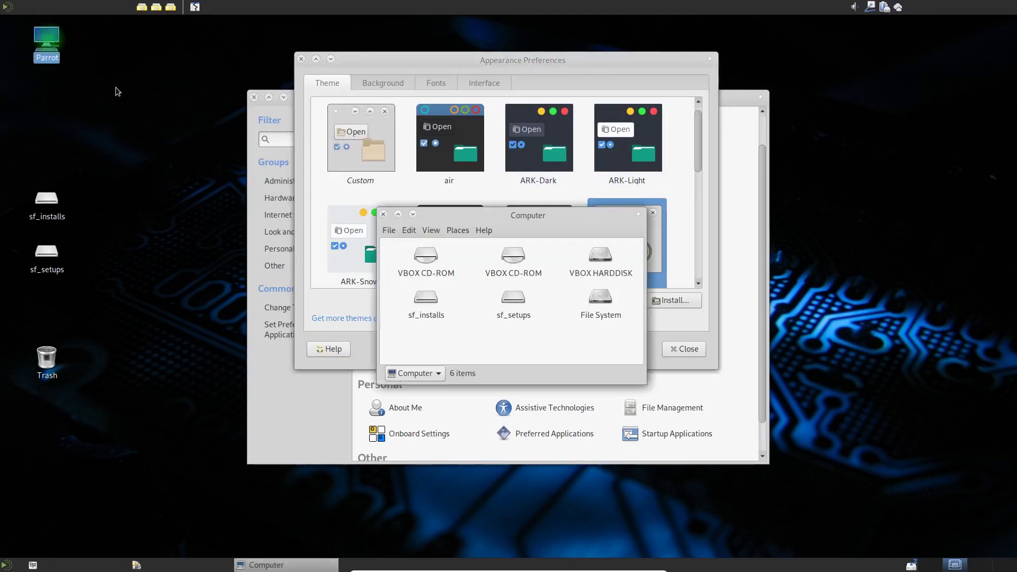
pyautogui.moveTo(562, 212); pyautogui.dragTo(123, 187)
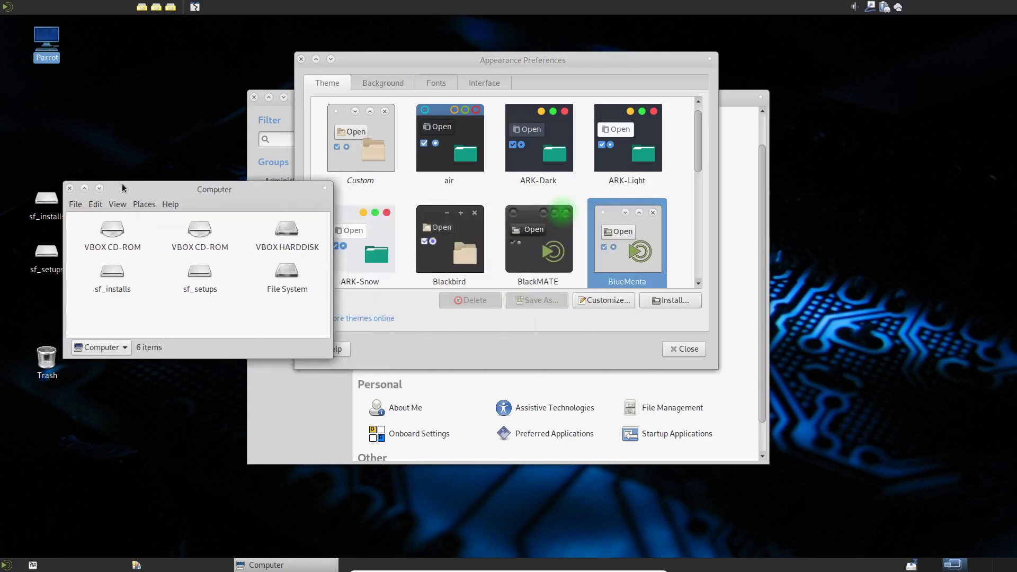
pyautogui.click(70, 188)
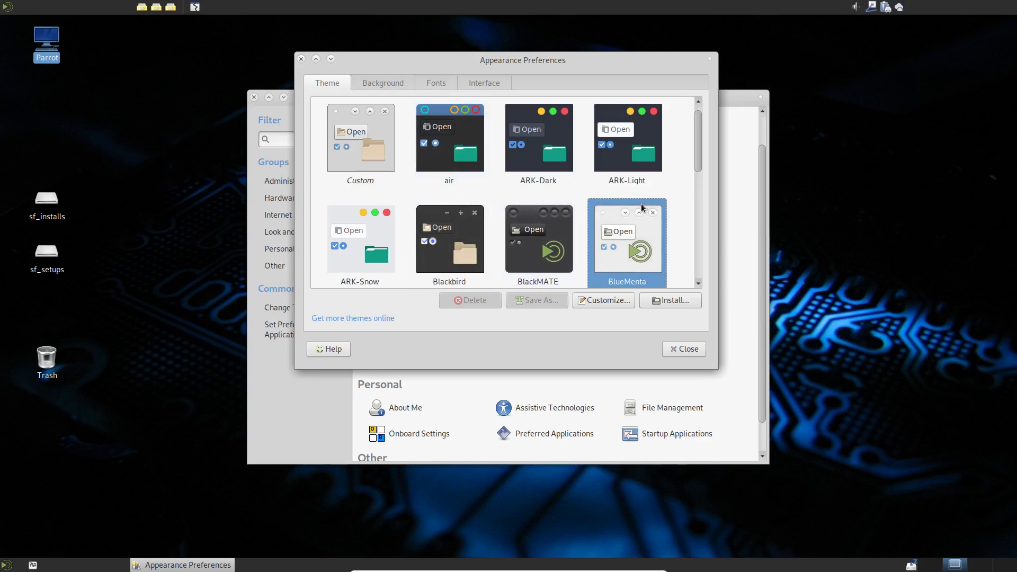
# Step: Look through the other themes in the list and apply the air theme
pyautogui.scroll(-4, 644, 210)
pyautogui.scroll(-4, 644, 210)
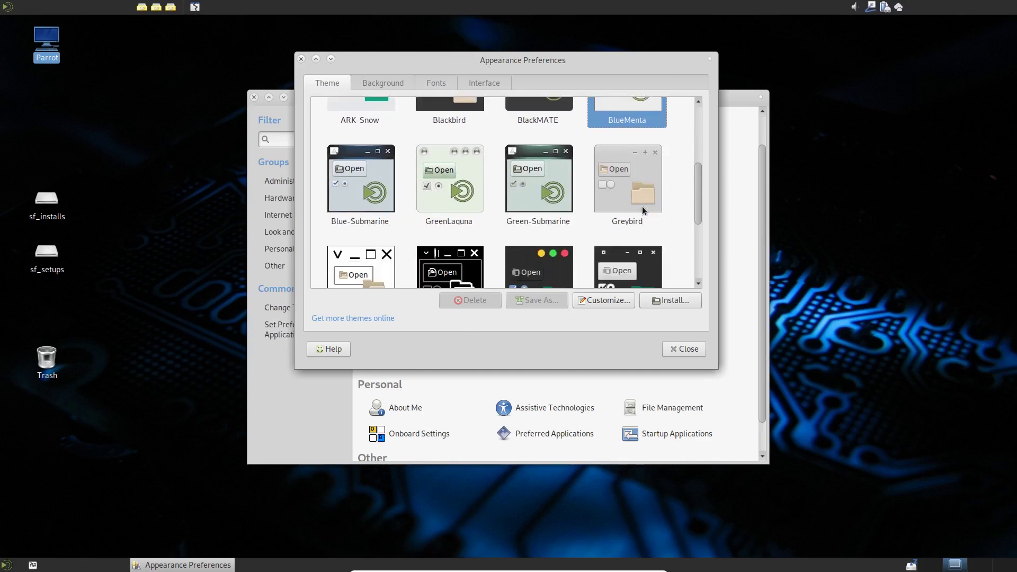
pyautogui.scroll(5, 644, 210)
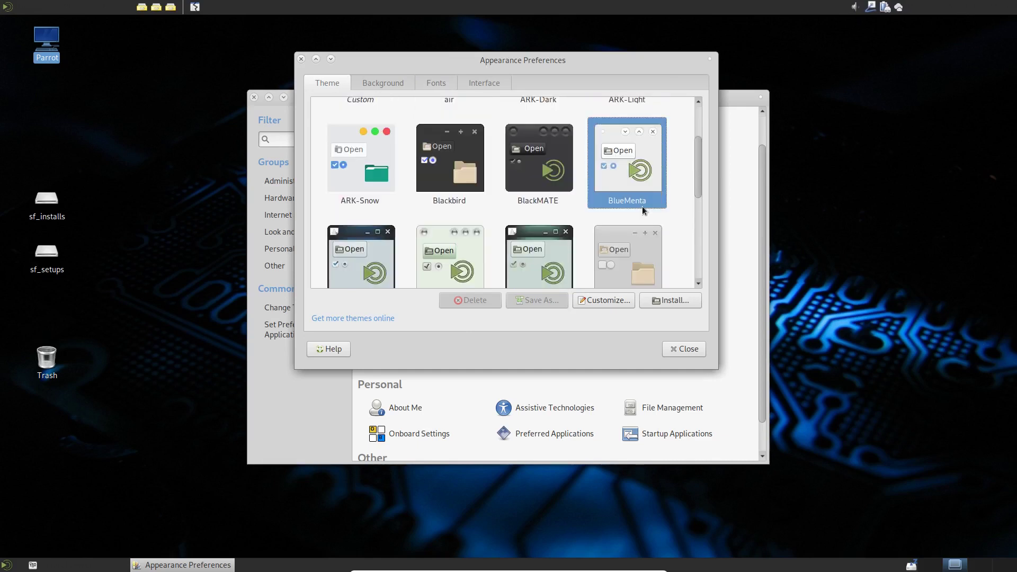
pyautogui.scroll(3, 451, 207)
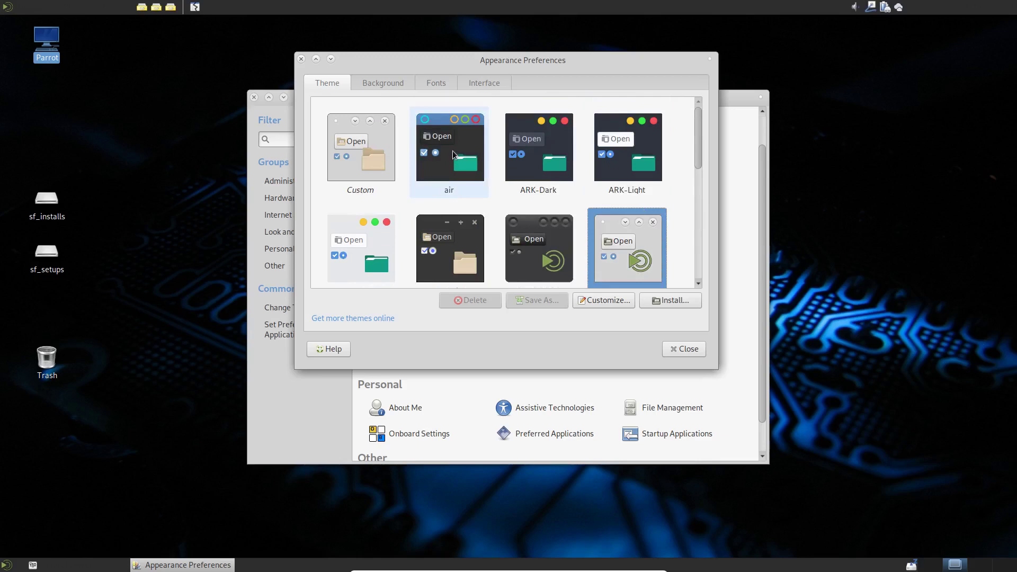
pyautogui.click(452, 150)
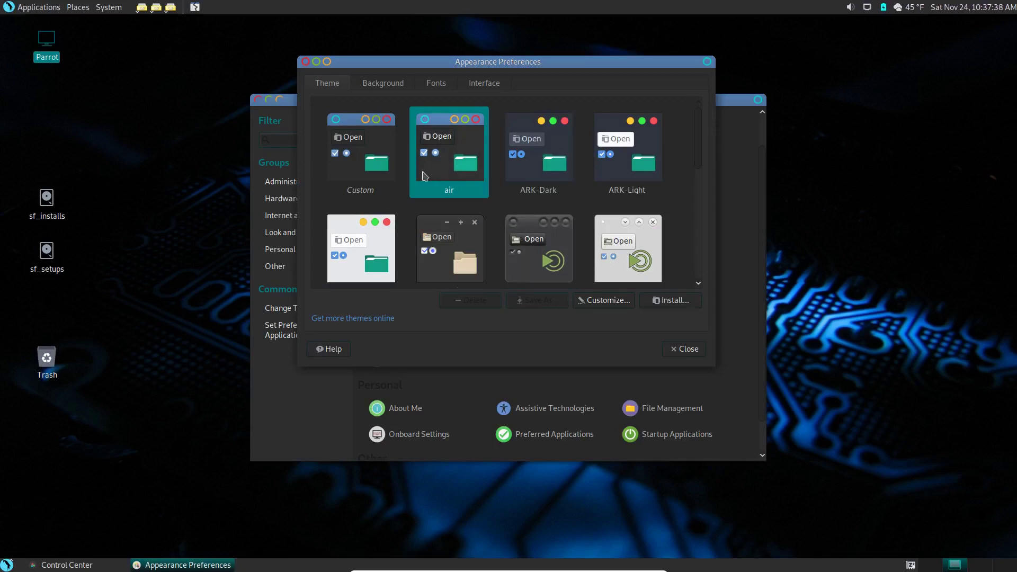
# Step: Open the air theme's customization settings and look through the available control styles
pyautogui.click(606, 298)
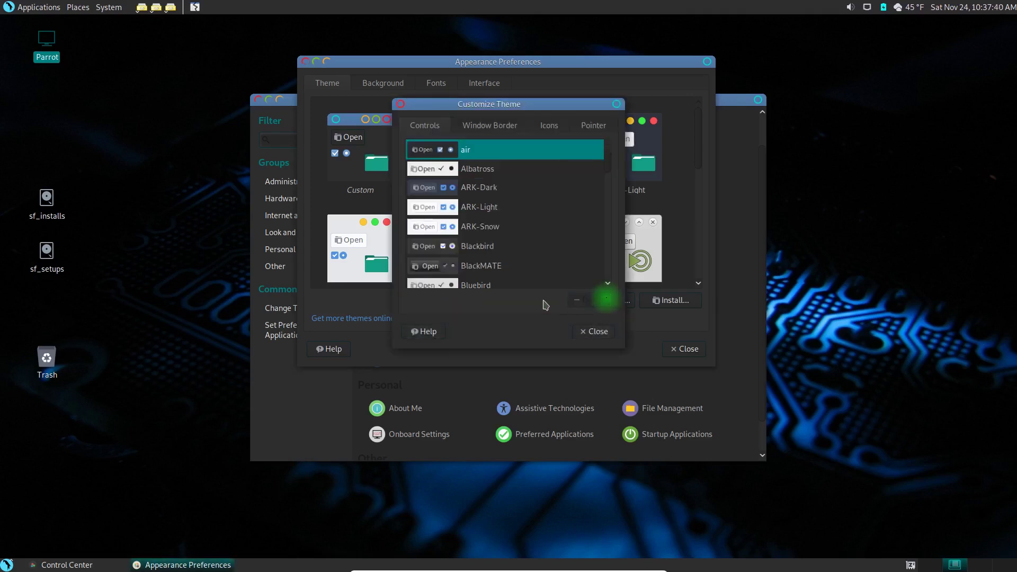
pyautogui.scroll(-5, 532, 259)
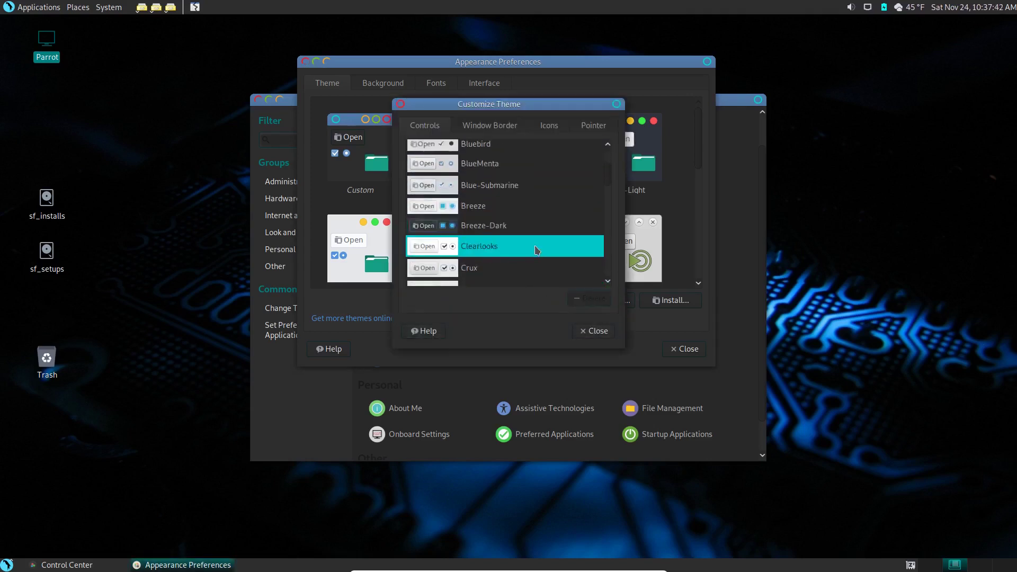
pyautogui.scroll(-6, 537, 250)
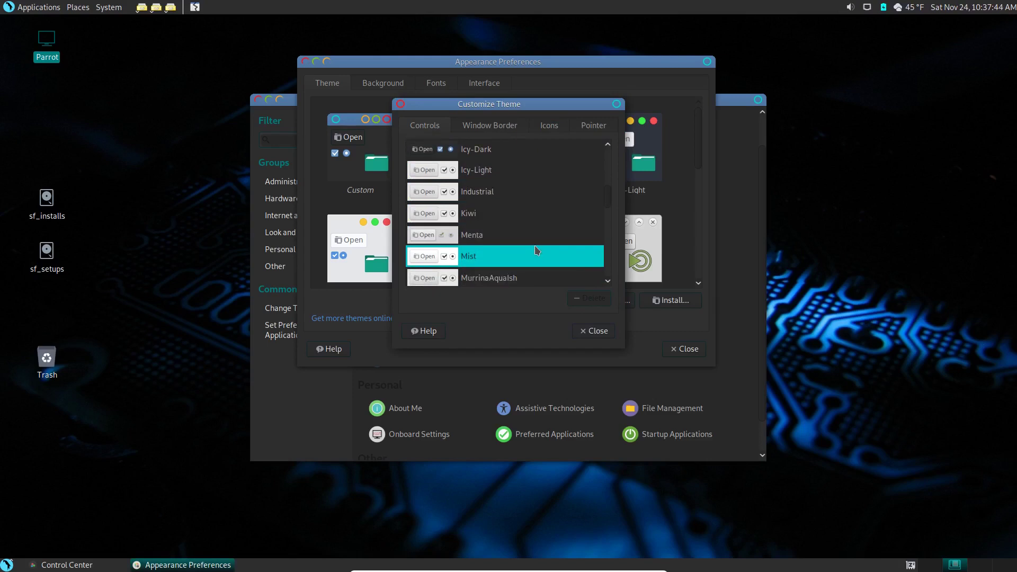
pyautogui.scroll(-5, 537, 251)
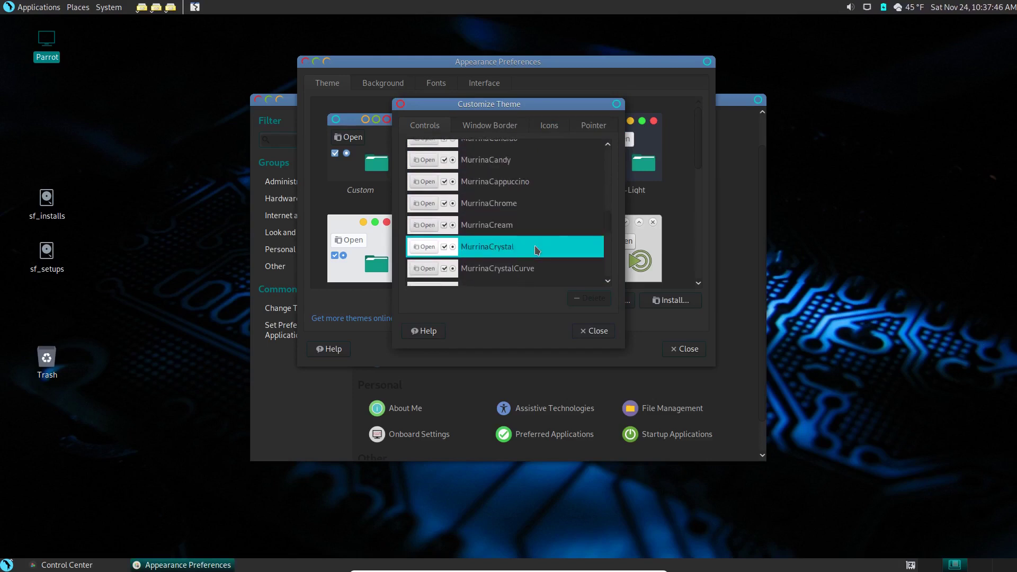
pyautogui.scroll(-6, 540, 247)
pyautogui.click(608, 244)
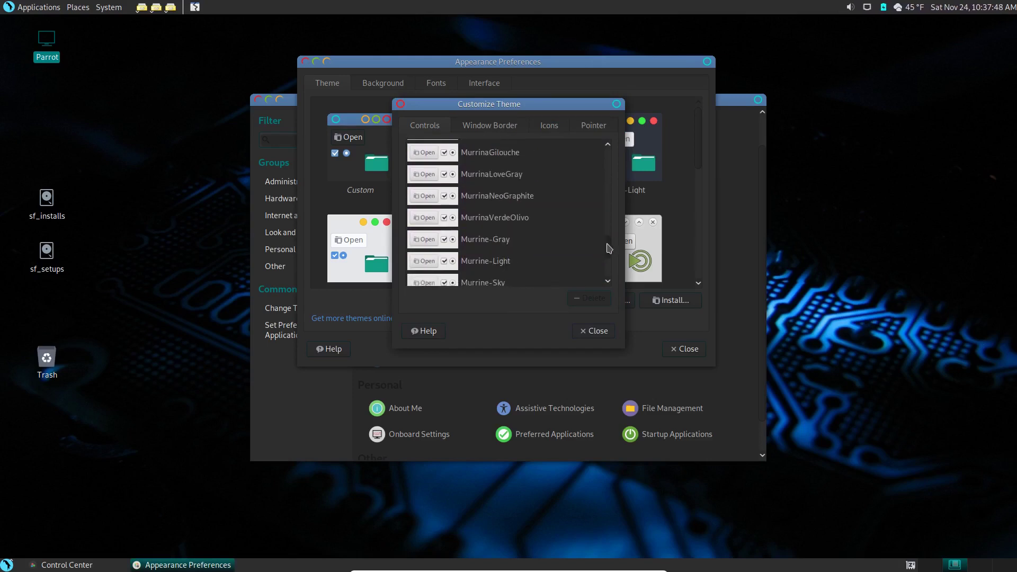
pyautogui.moveTo(611, 255); pyautogui.dragTo(612, 185)
# Step: Try the HighContrastInverse and Icy-Dark control styles, and set the theme's controls to Blackbird
pyautogui.click(428, 252)
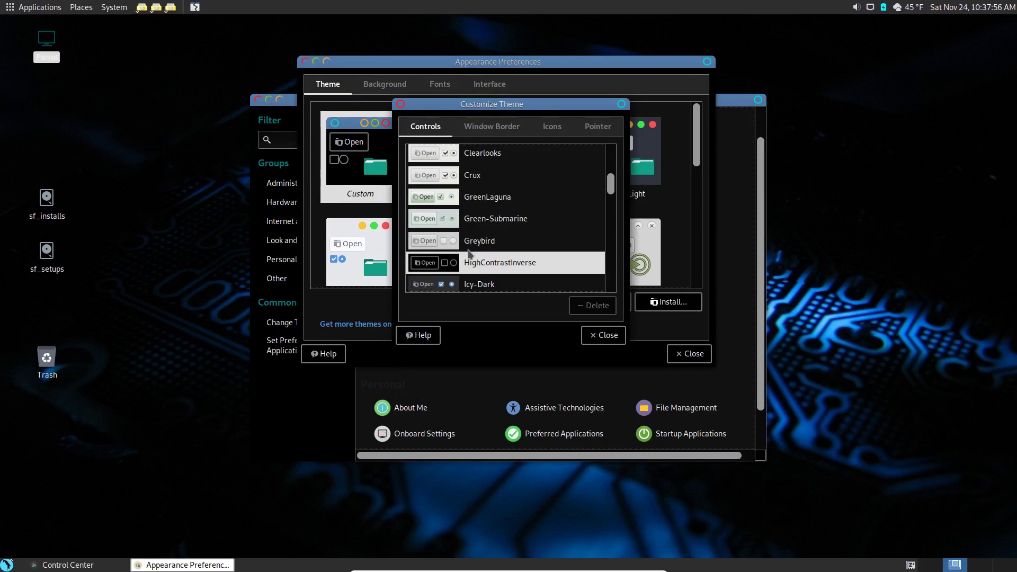
pyautogui.click(440, 286)
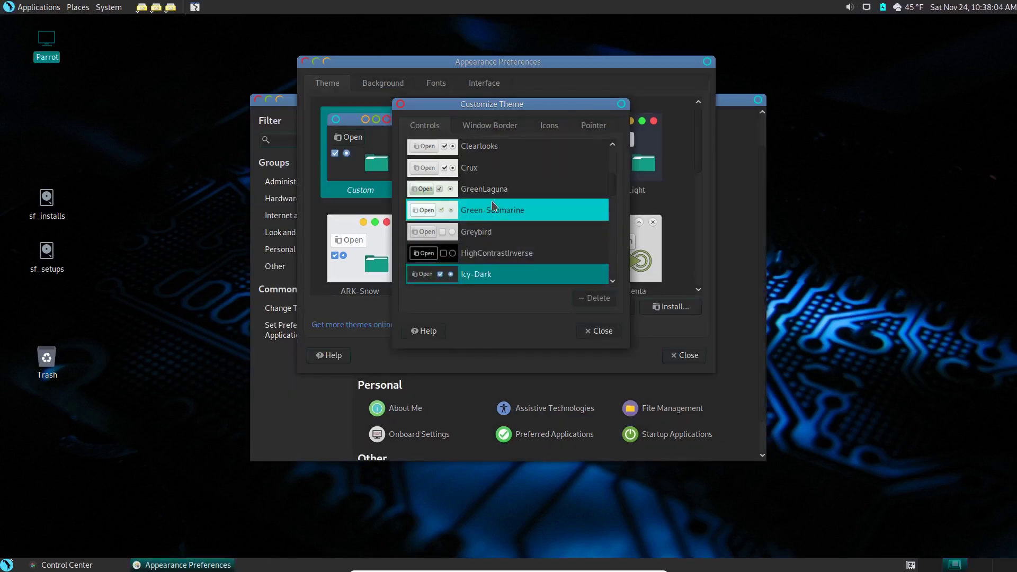
pyautogui.click(612, 183)
pyautogui.scroll(1, 613, 172)
pyautogui.click(427, 196)
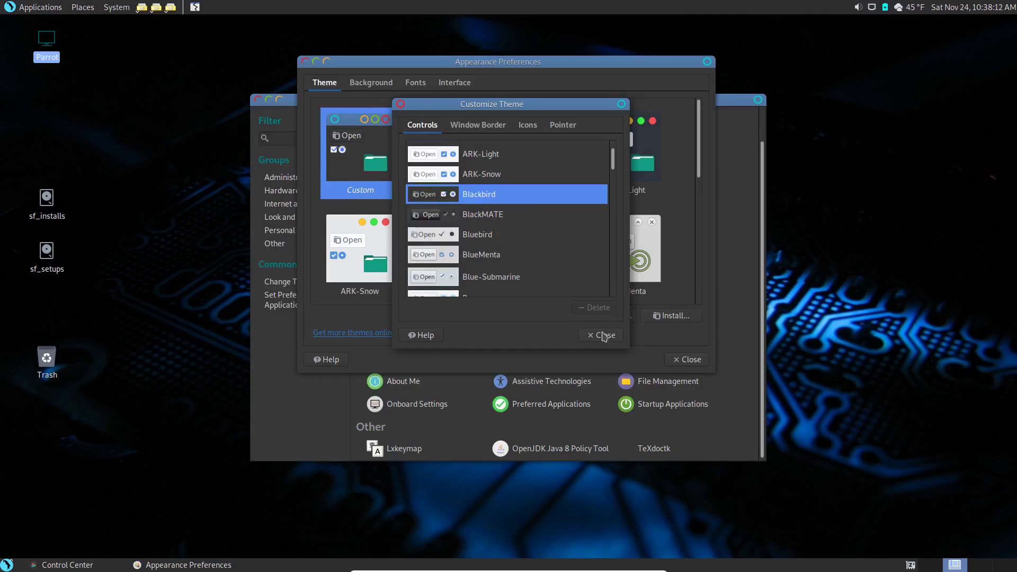
# Step: Try the Albatross and BlackMATE window borders, and set the theme's window border to Blue-Submarine
pyautogui.click(479, 126)
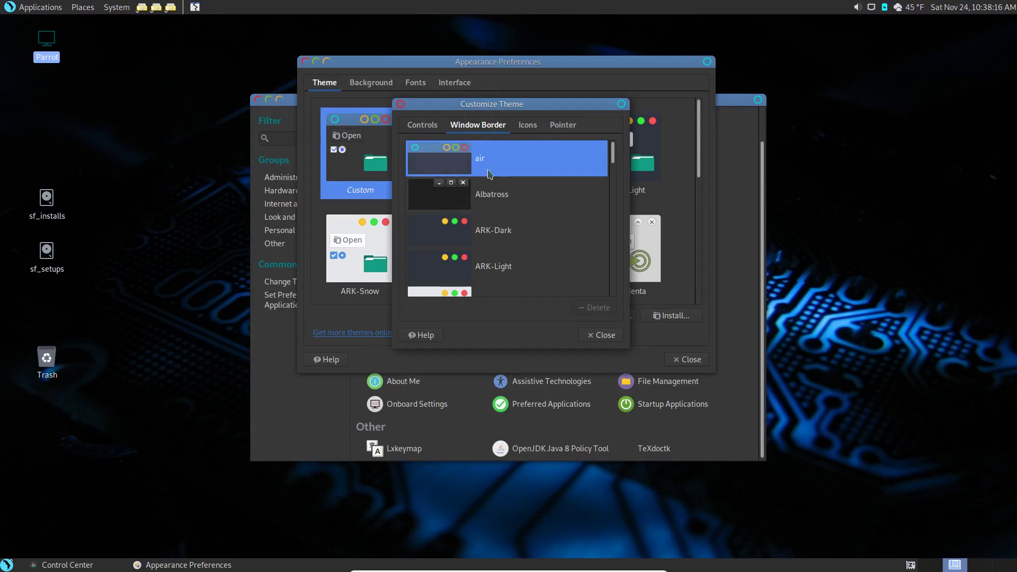
pyautogui.click(450, 202)
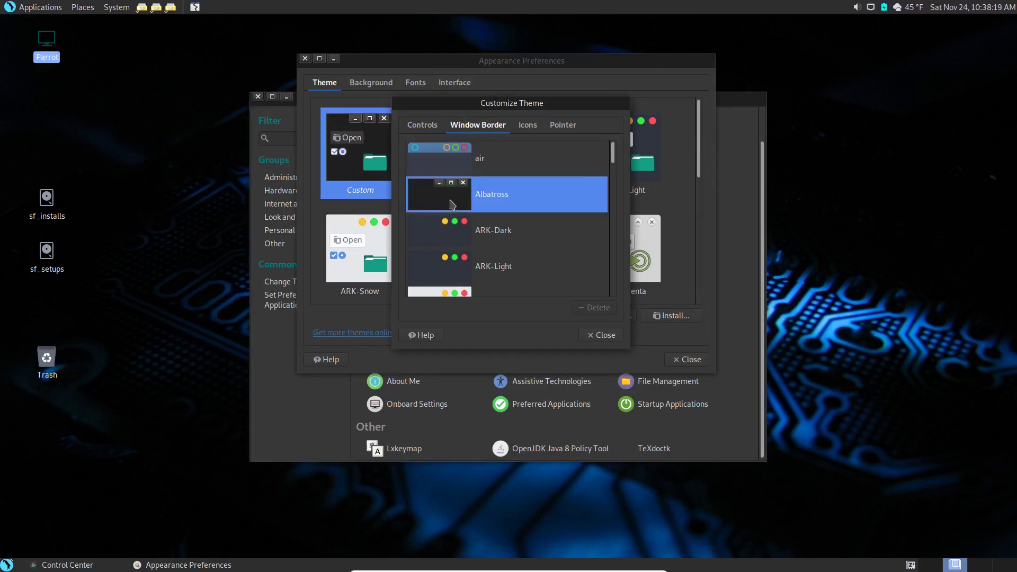
pyautogui.scroll(-5, 450, 207)
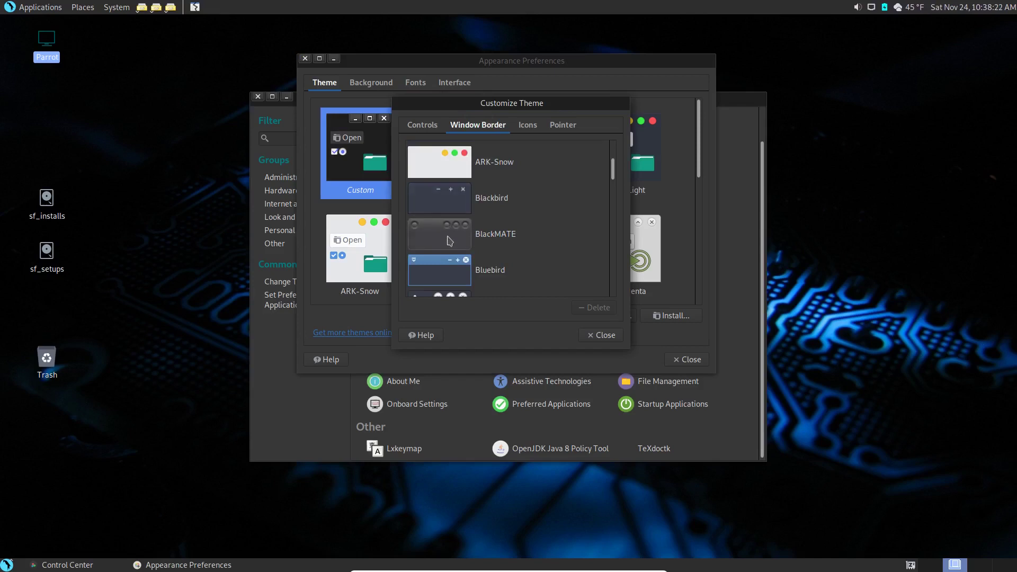
pyautogui.click(450, 237)
pyautogui.scroll(-5, 455, 223)
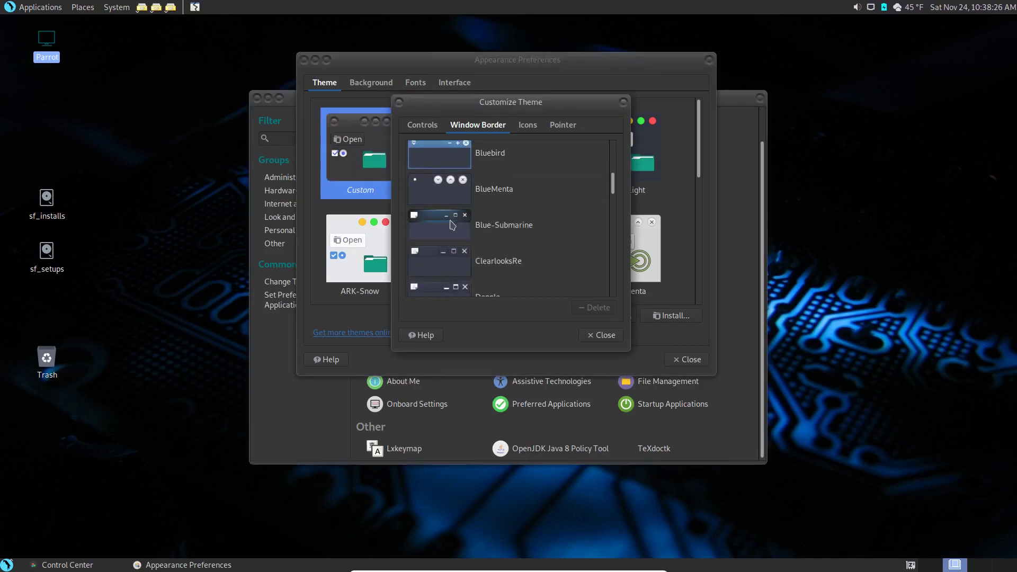
pyautogui.click(454, 221)
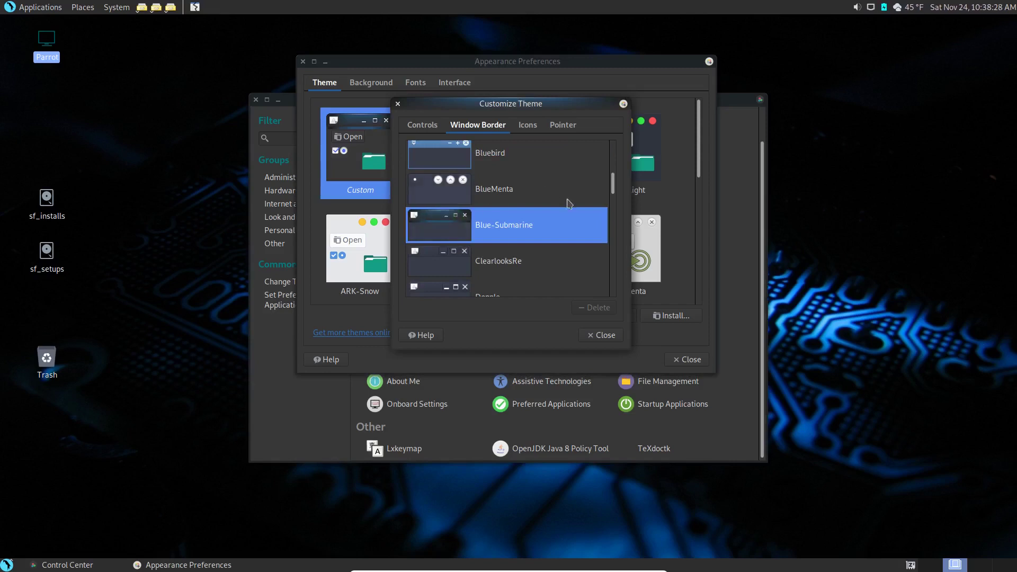
# Step: Try the Enlightenment-X icon theme and examine its icons in the application categories
pyautogui.click(528, 125)
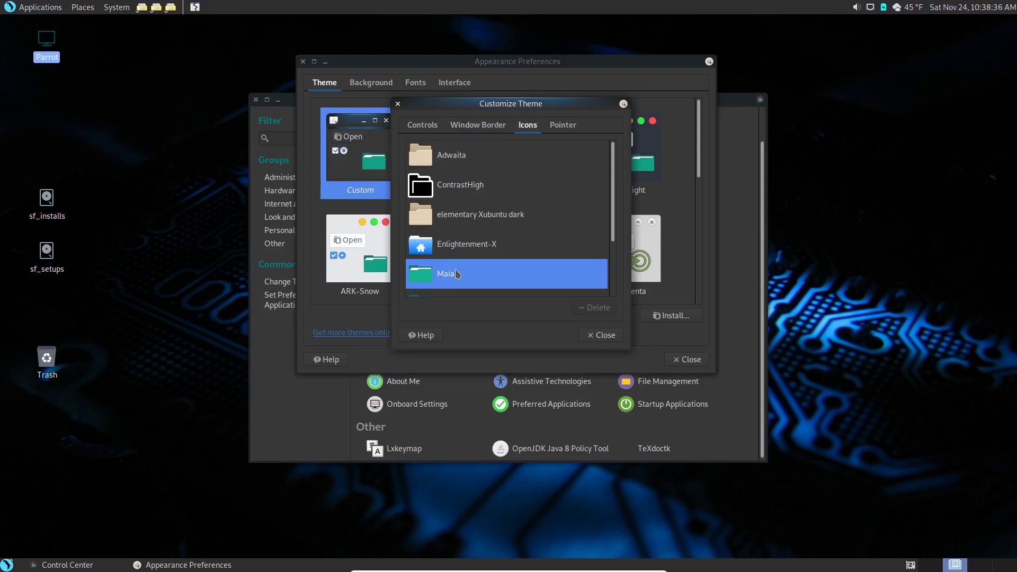
pyautogui.click(435, 249)
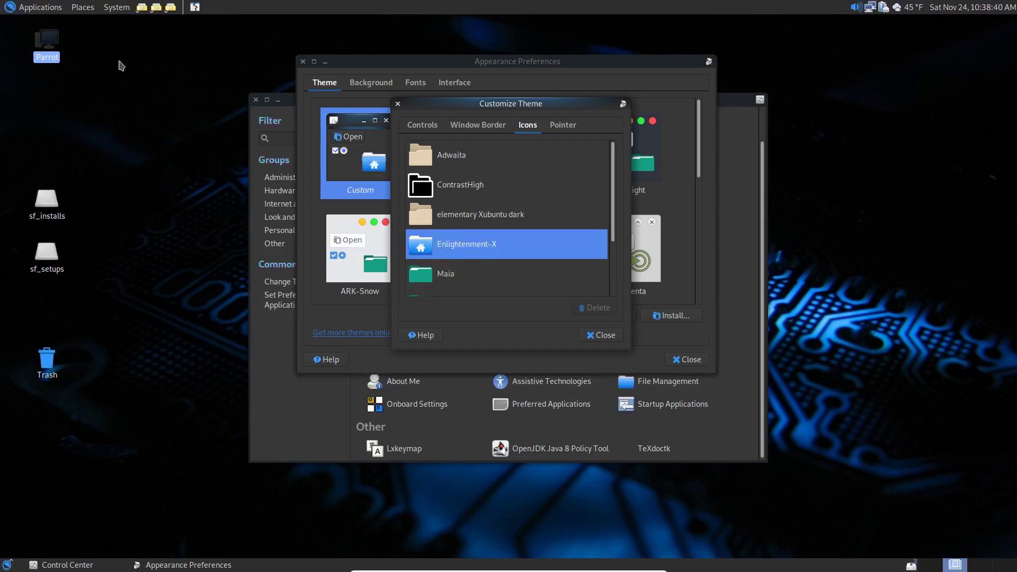
pyautogui.click(26, 12)
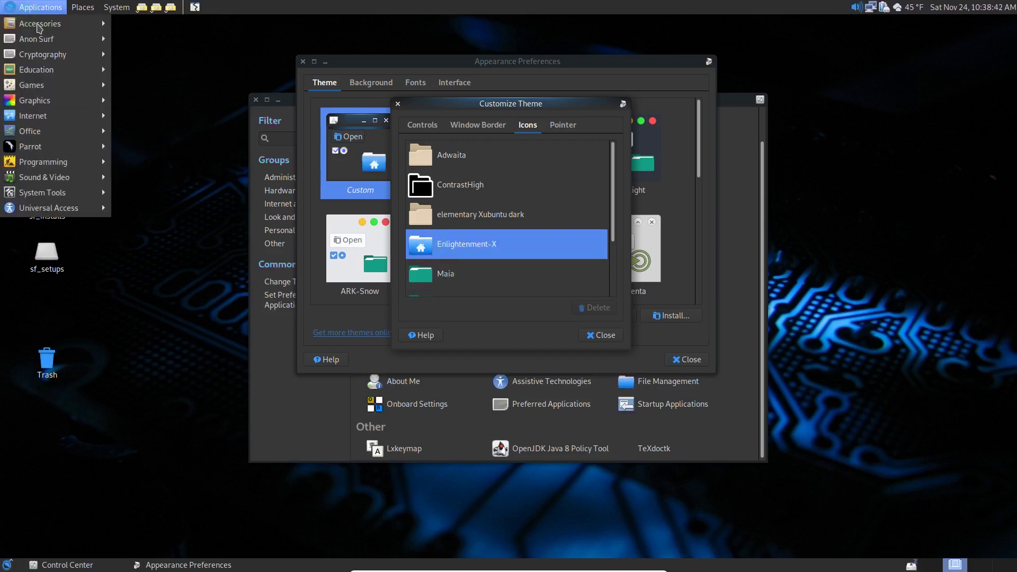
pyautogui.moveTo(50, 25)
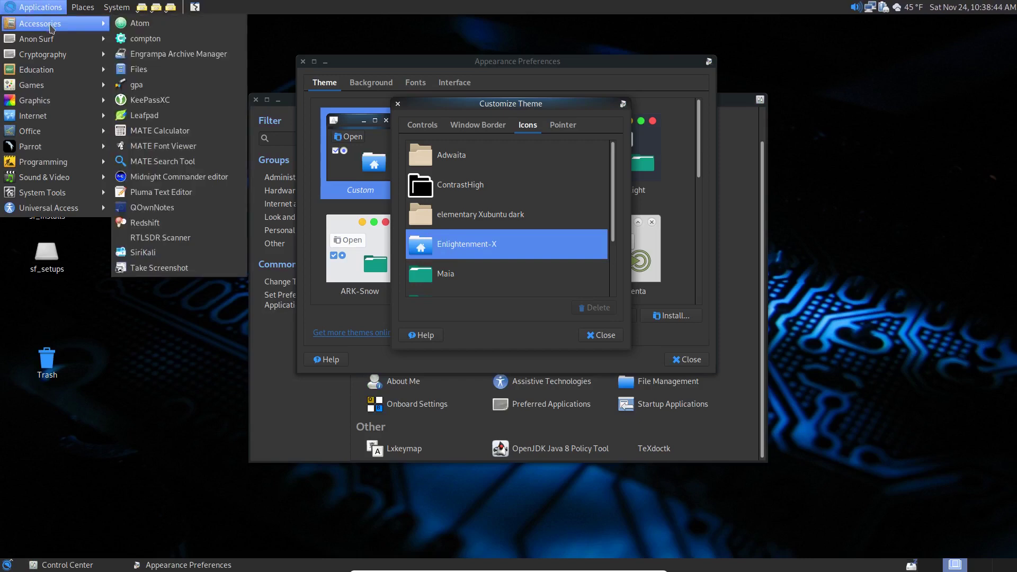
pyautogui.moveTo(64, 124)
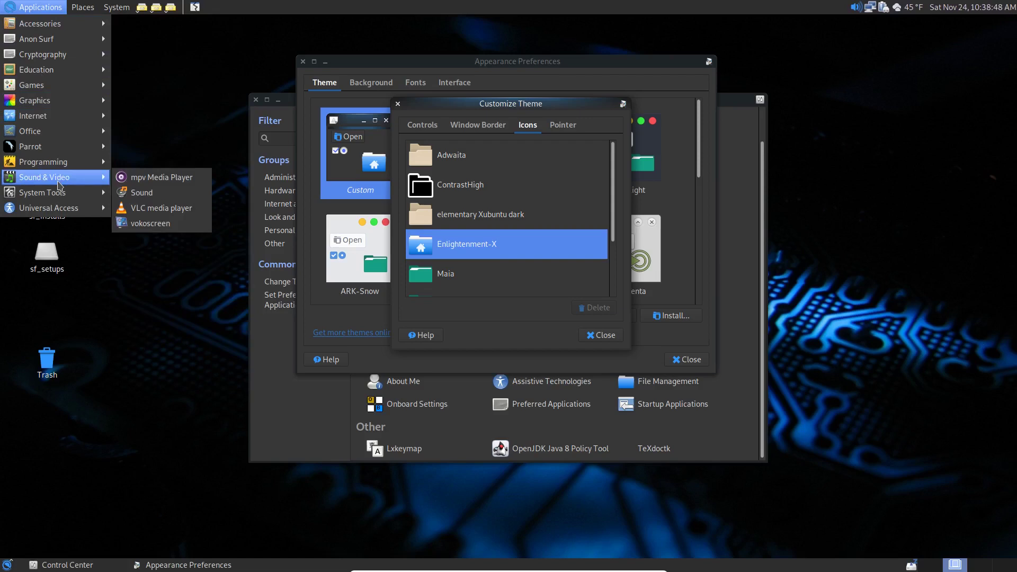
pyautogui.click(153, 292)
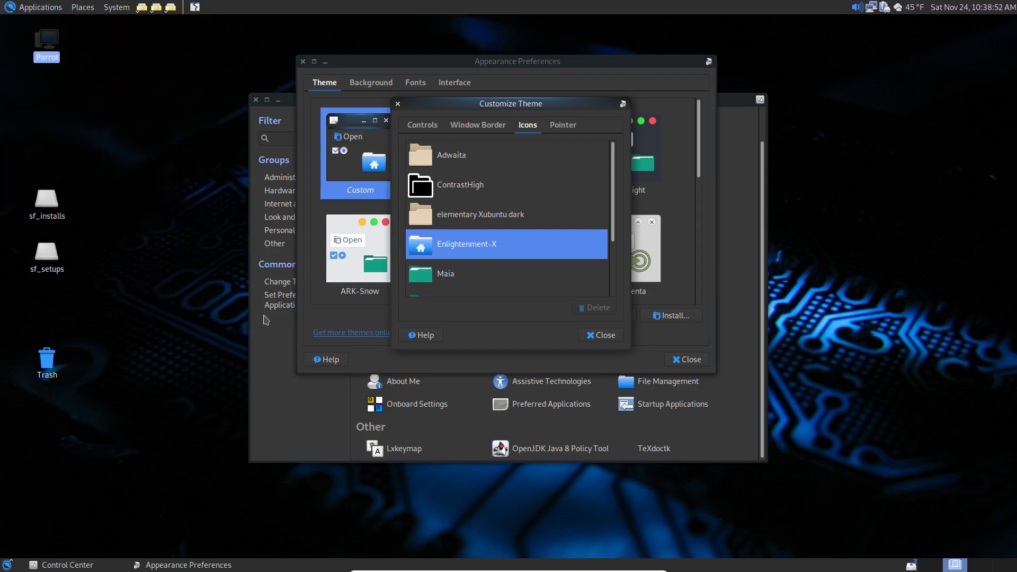
# Step: Set the icon theme back to Maia and look through the remaining icon themes
pyautogui.click(433, 280)
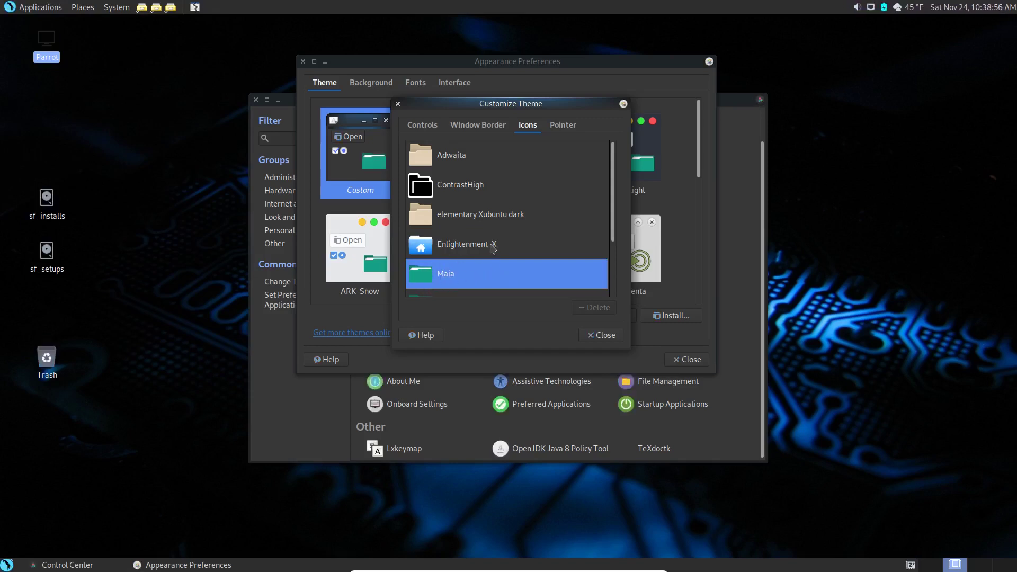
pyautogui.scroll(-3, 504, 209)
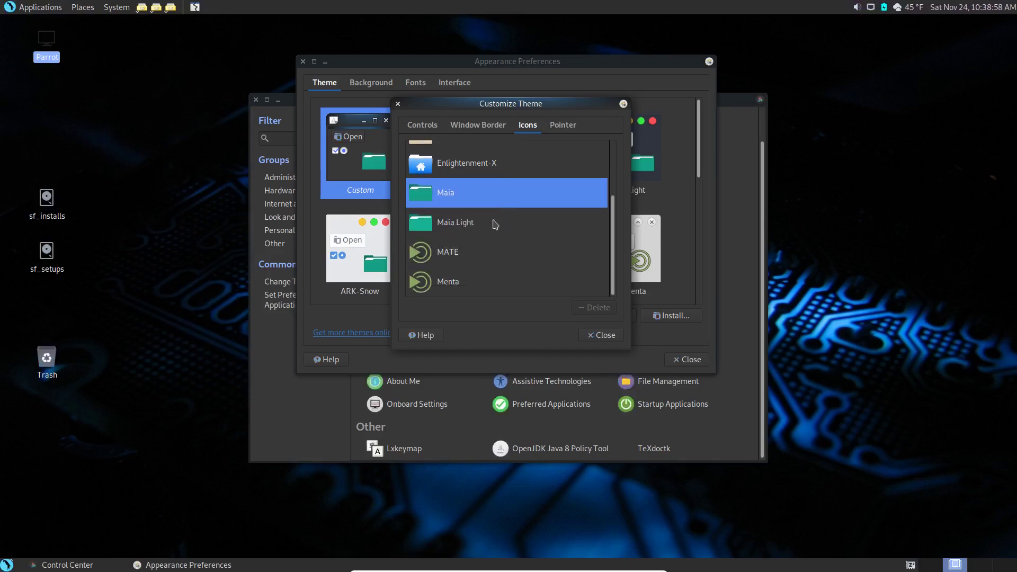
# Step: Try the MATE icon theme and return the icons to Maia
pyautogui.click(430, 254)
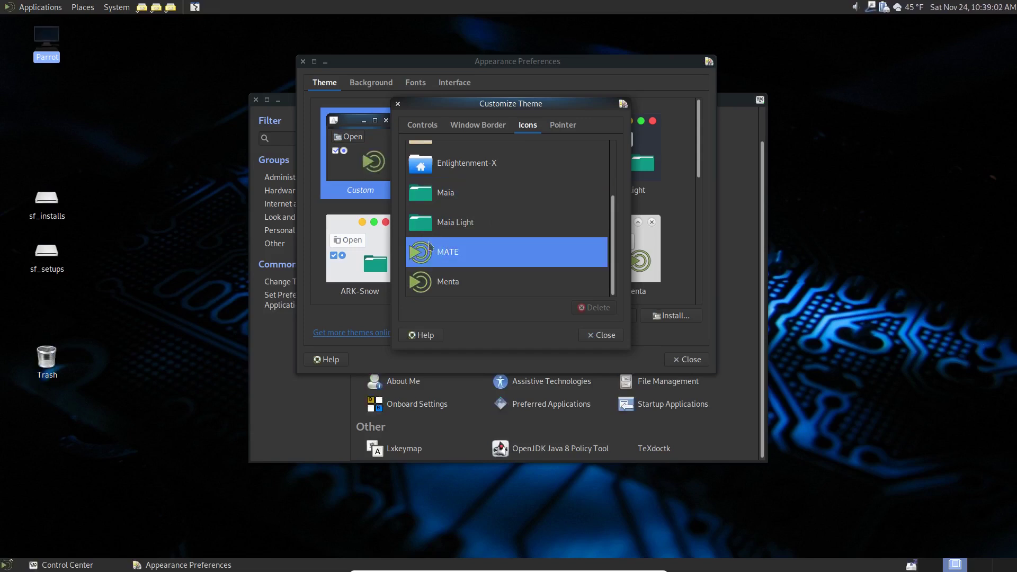
pyautogui.click(424, 201)
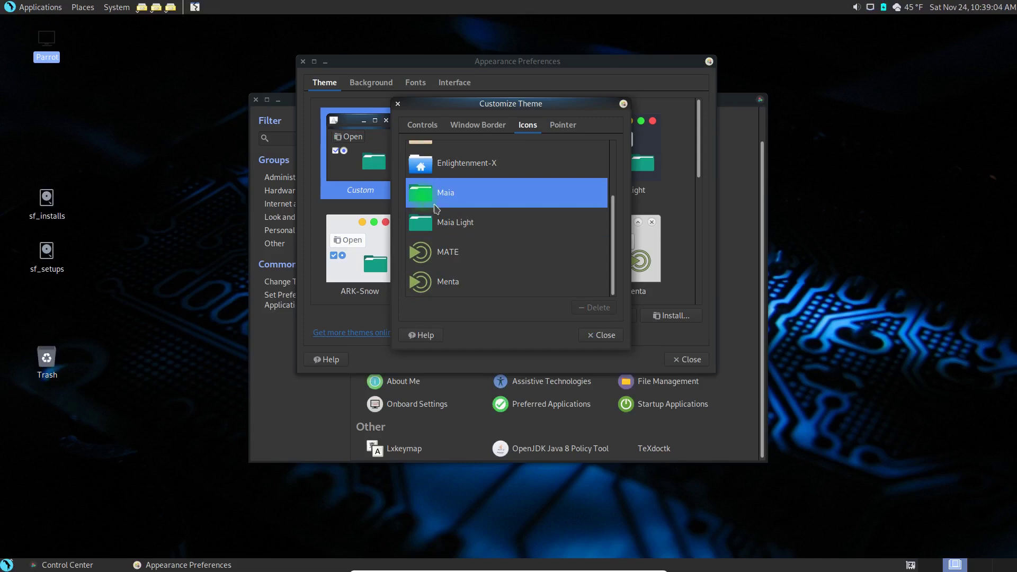
# Step: Try the Adwaita pointer and set the custom theme's pointer to MATE
pyautogui.click(556, 125)
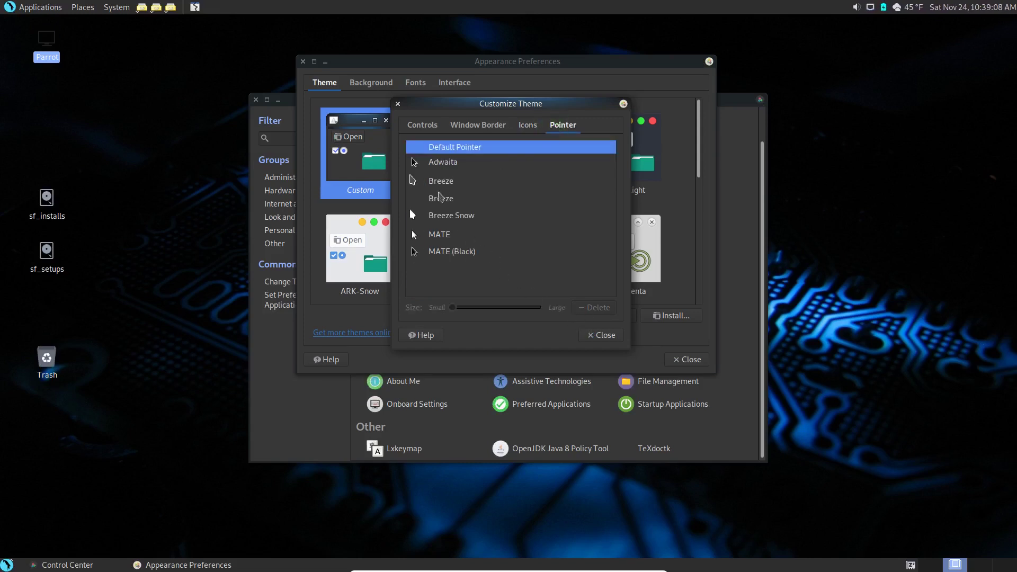
pyautogui.click(454, 309)
pyautogui.click(452, 308)
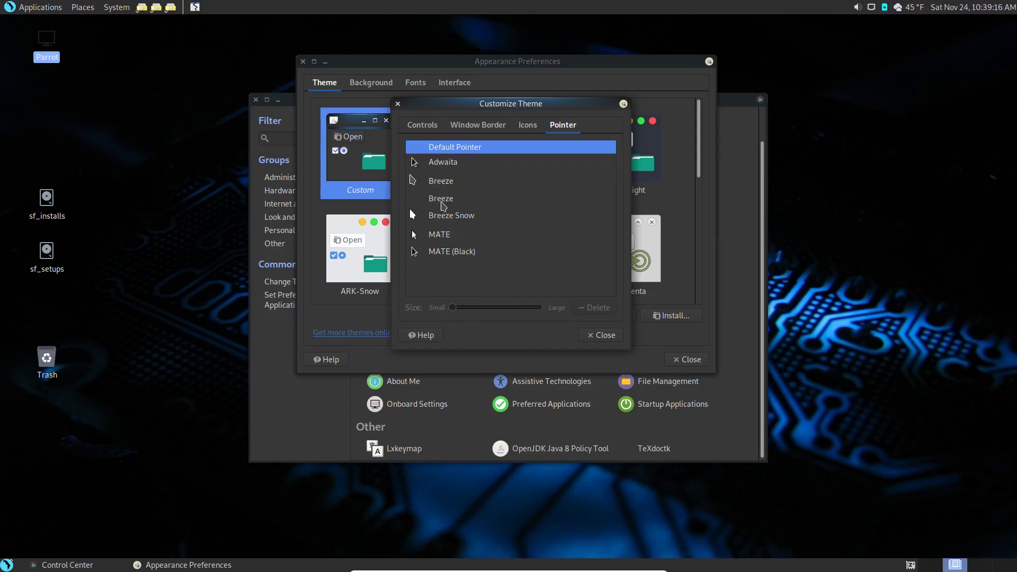
pyautogui.click(444, 169)
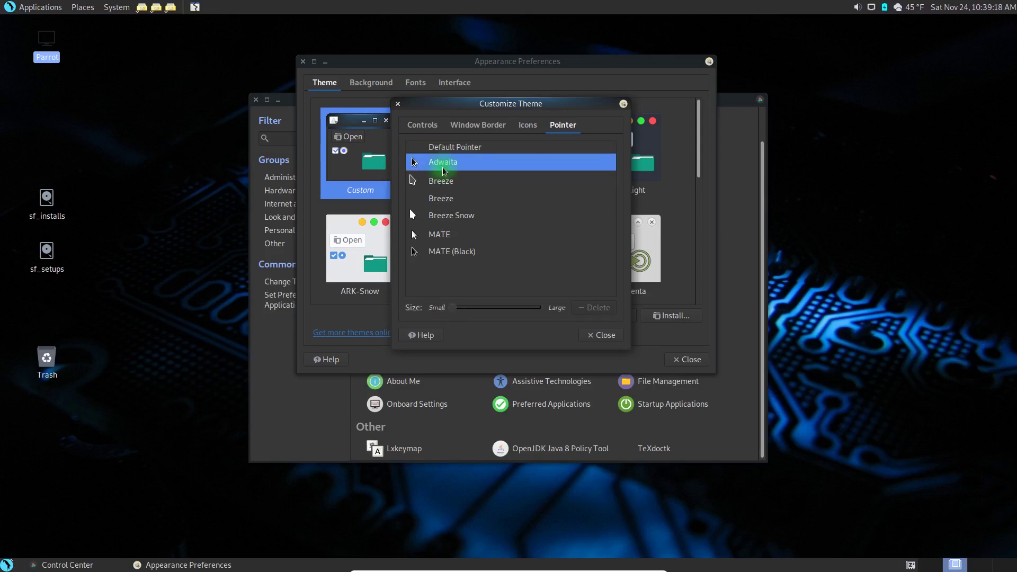
pyautogui.click(445, 235)
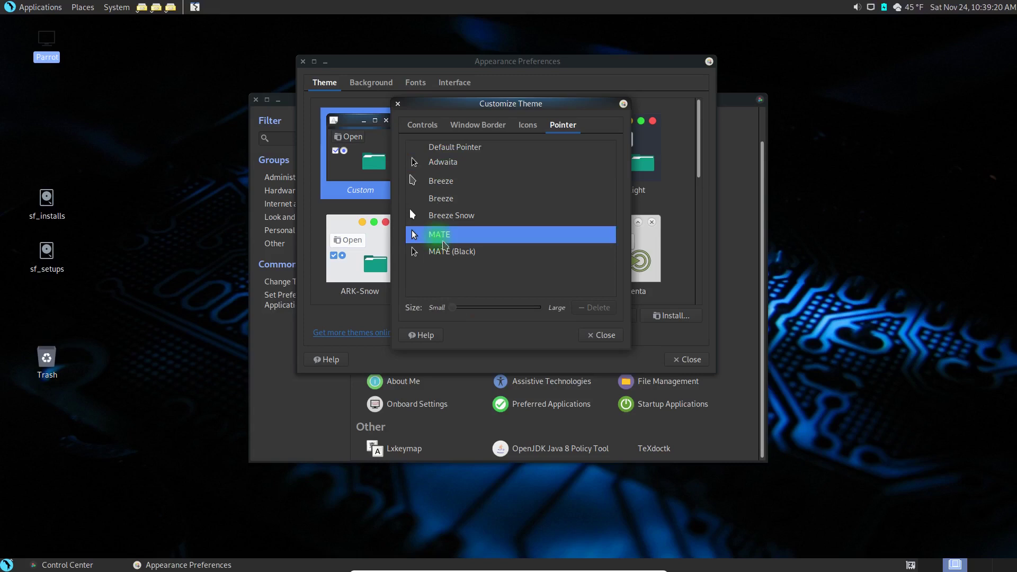
# Step: Try the pointer at its largest size, return it to the smallest, and close the theme customization and appearance preferences
pyautogui.moveTo(452, 307); pyautogui.dragTo(551, 306)
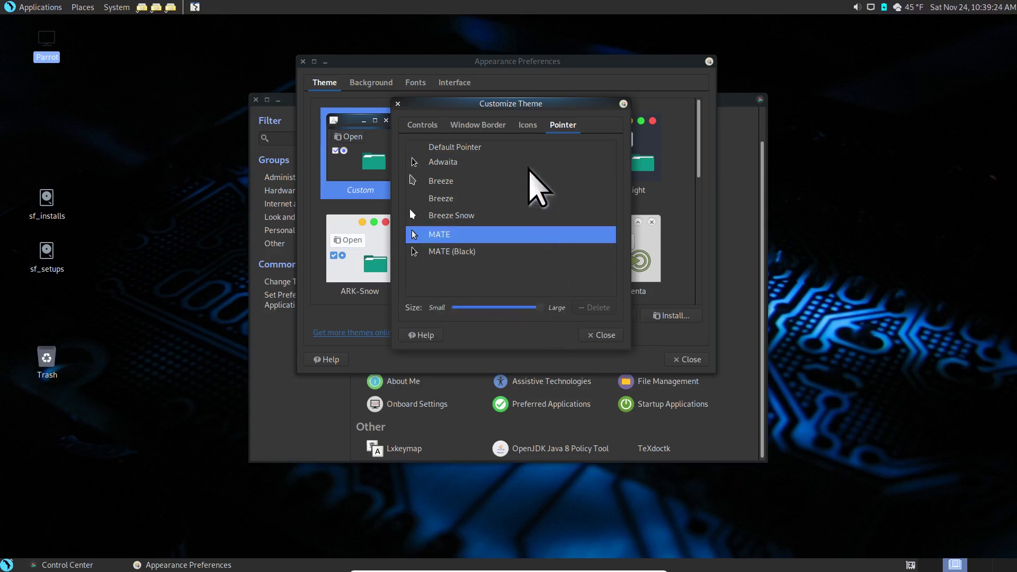
pyautogui.moveTo(537, 307); pyautogui.dragTo(452, 308)
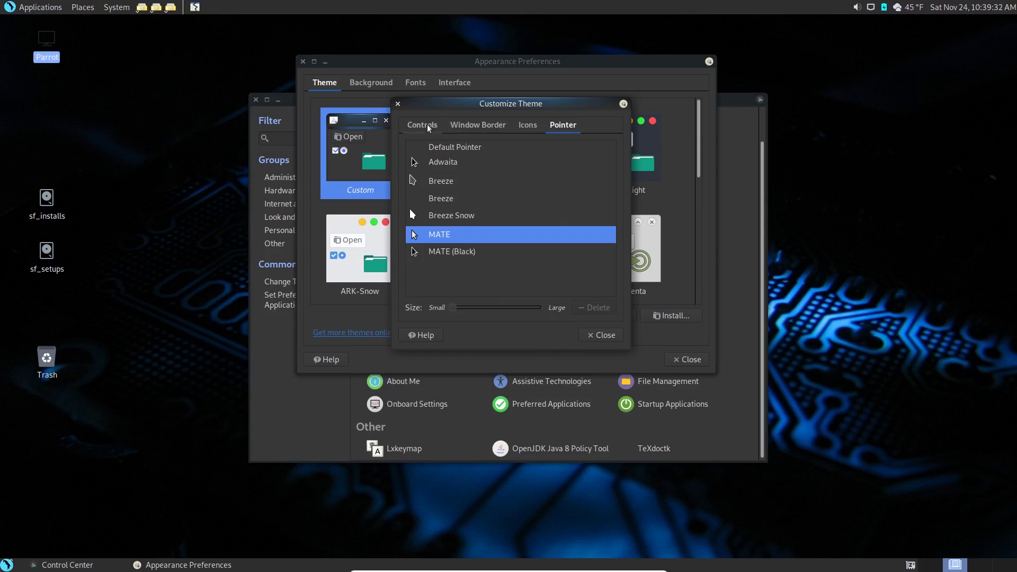
pyautogui.click(599, 336)
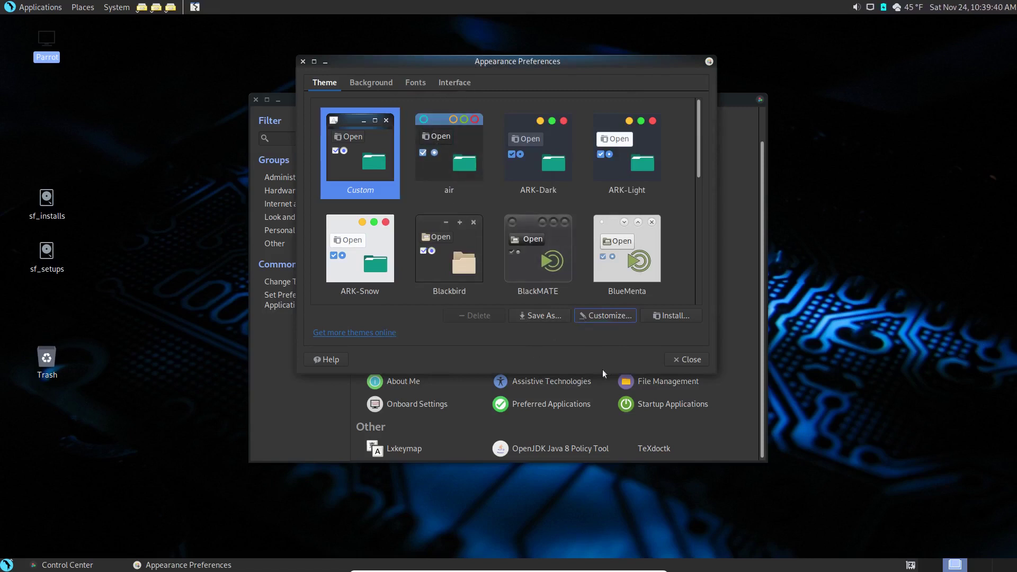
pyautogui.click(687, 361)
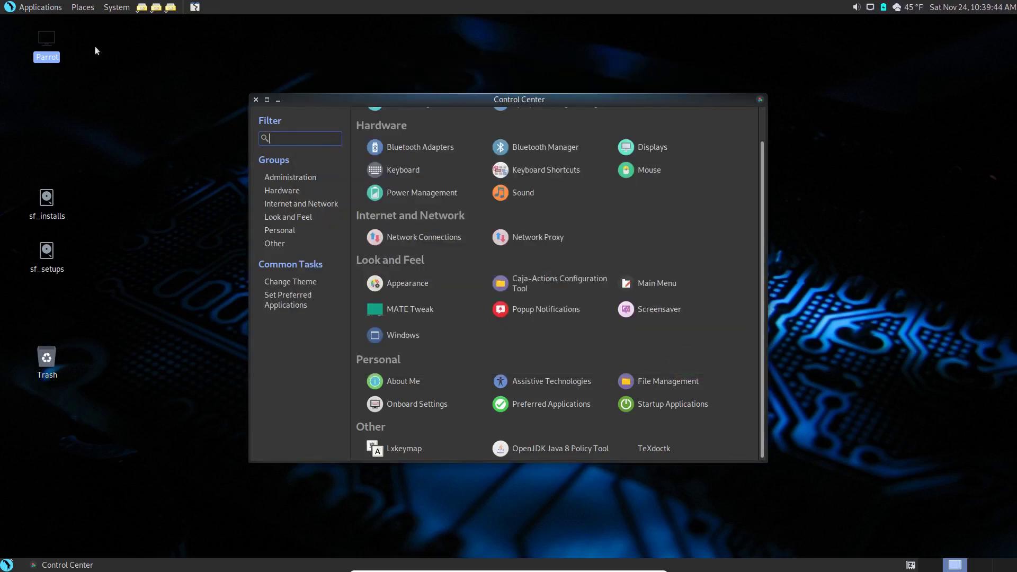
# Step: Look over the icons in the Games and Graphics application categories and close the Control Center
pyautogui.click(37, 6)
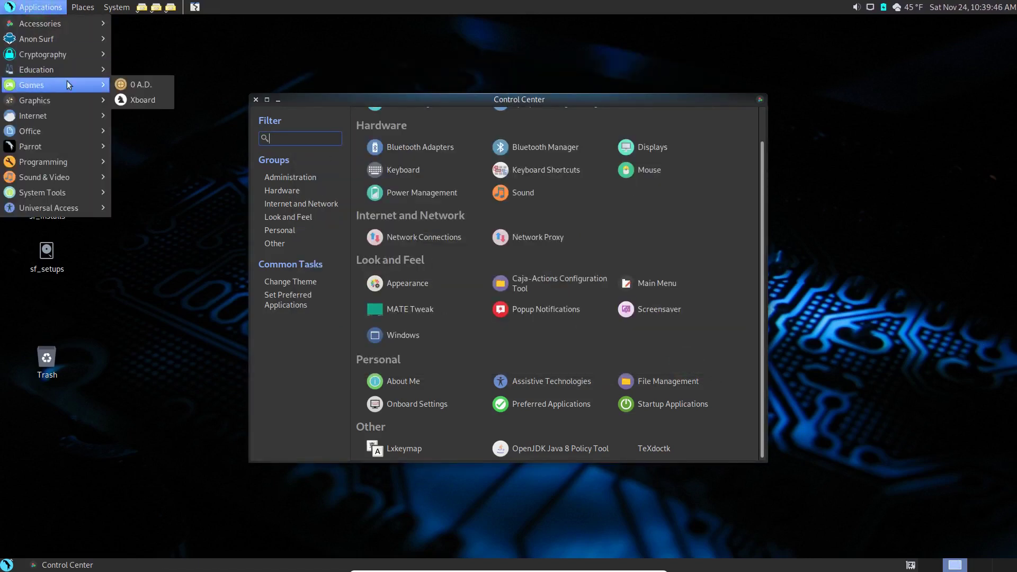
pyautogui.moveTo(71, 102)
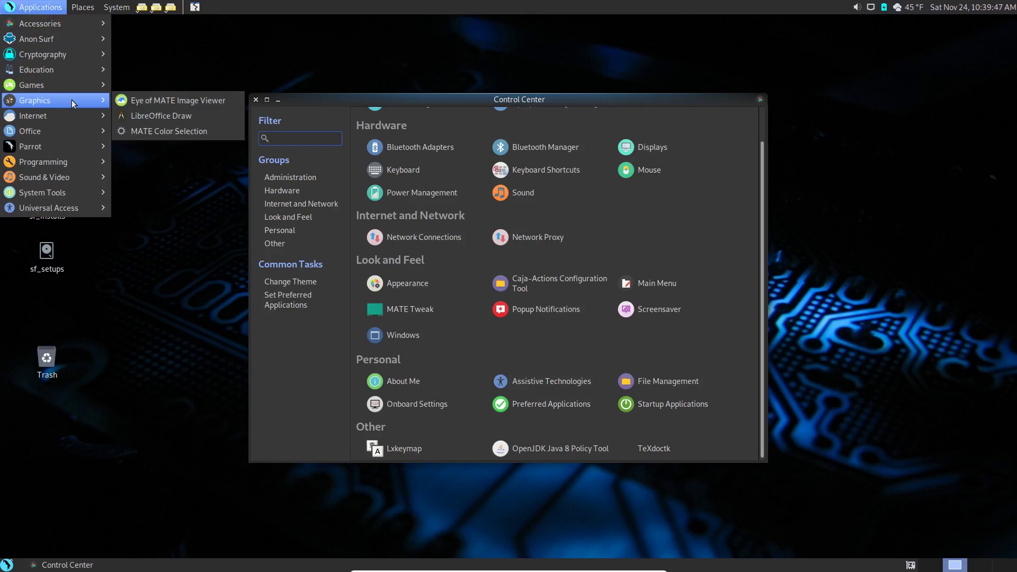
pyautogui.click(239, 300)
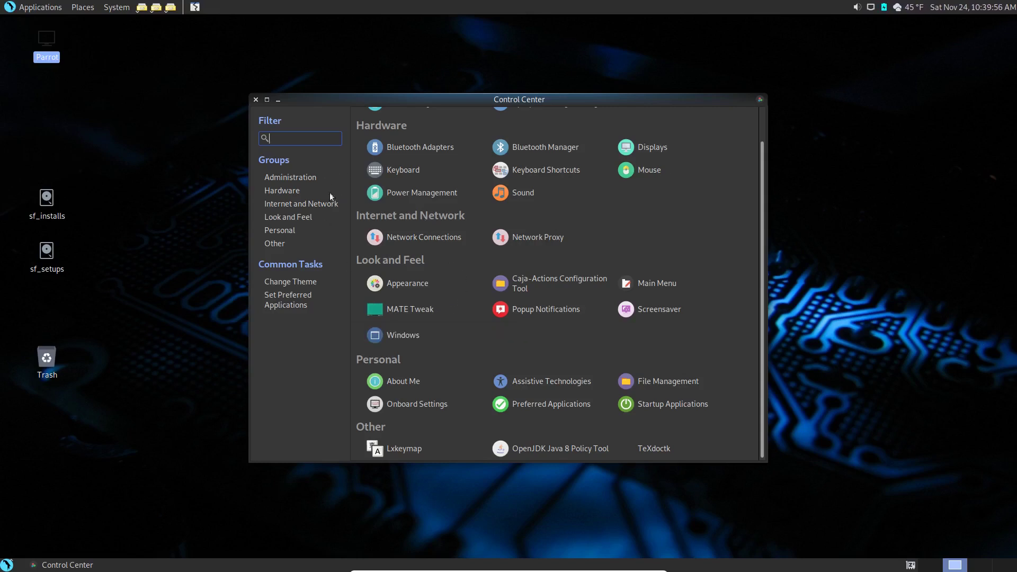
pyautogui.click(255, 100)
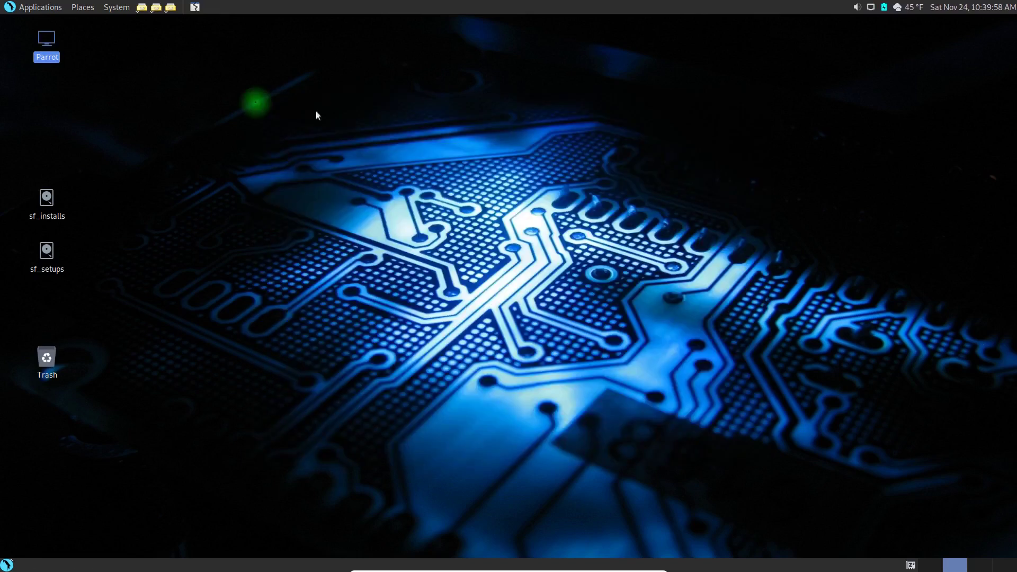